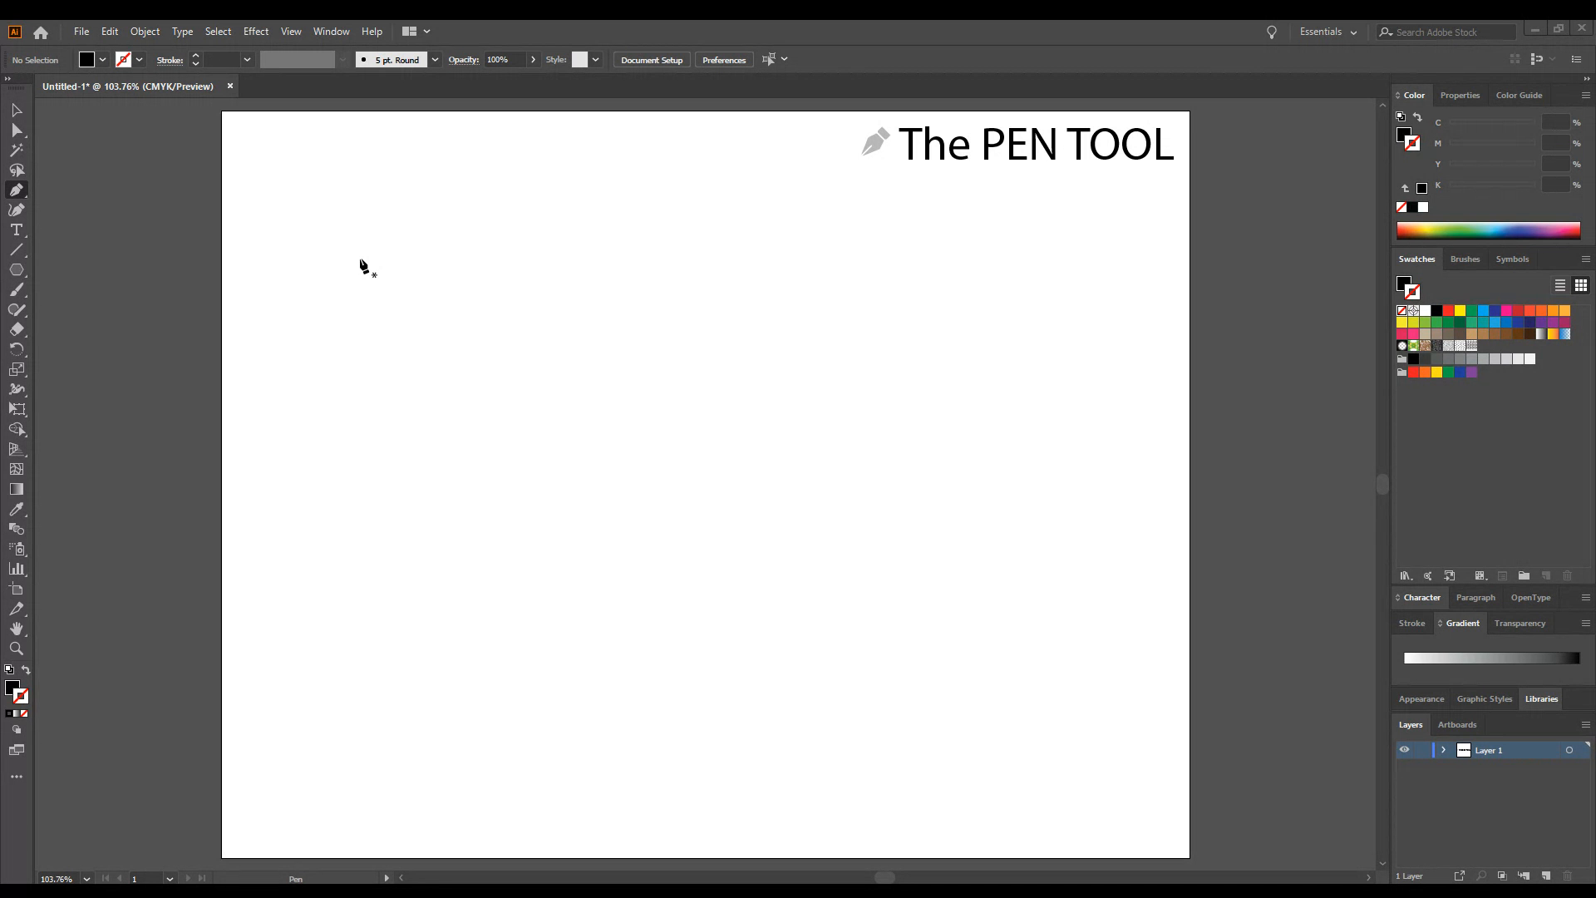
Draw a closed irregular six-sided shape with the Pen tool in the artboard's upper-left area and swap its fill and stroke.
left_click(404, 232)
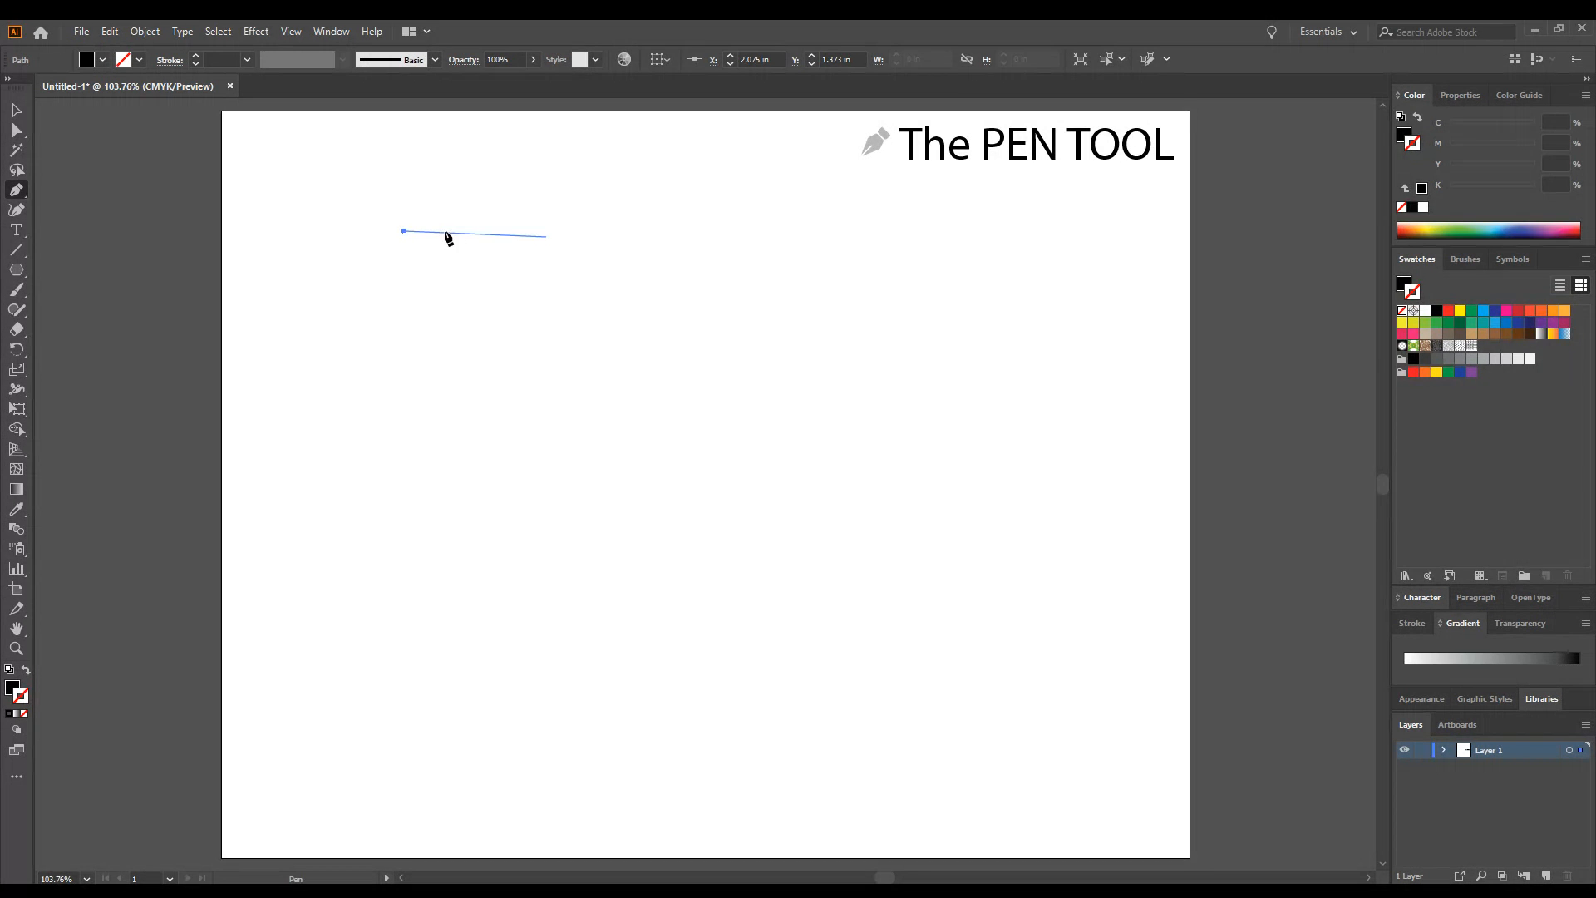
left_click(639, 234)
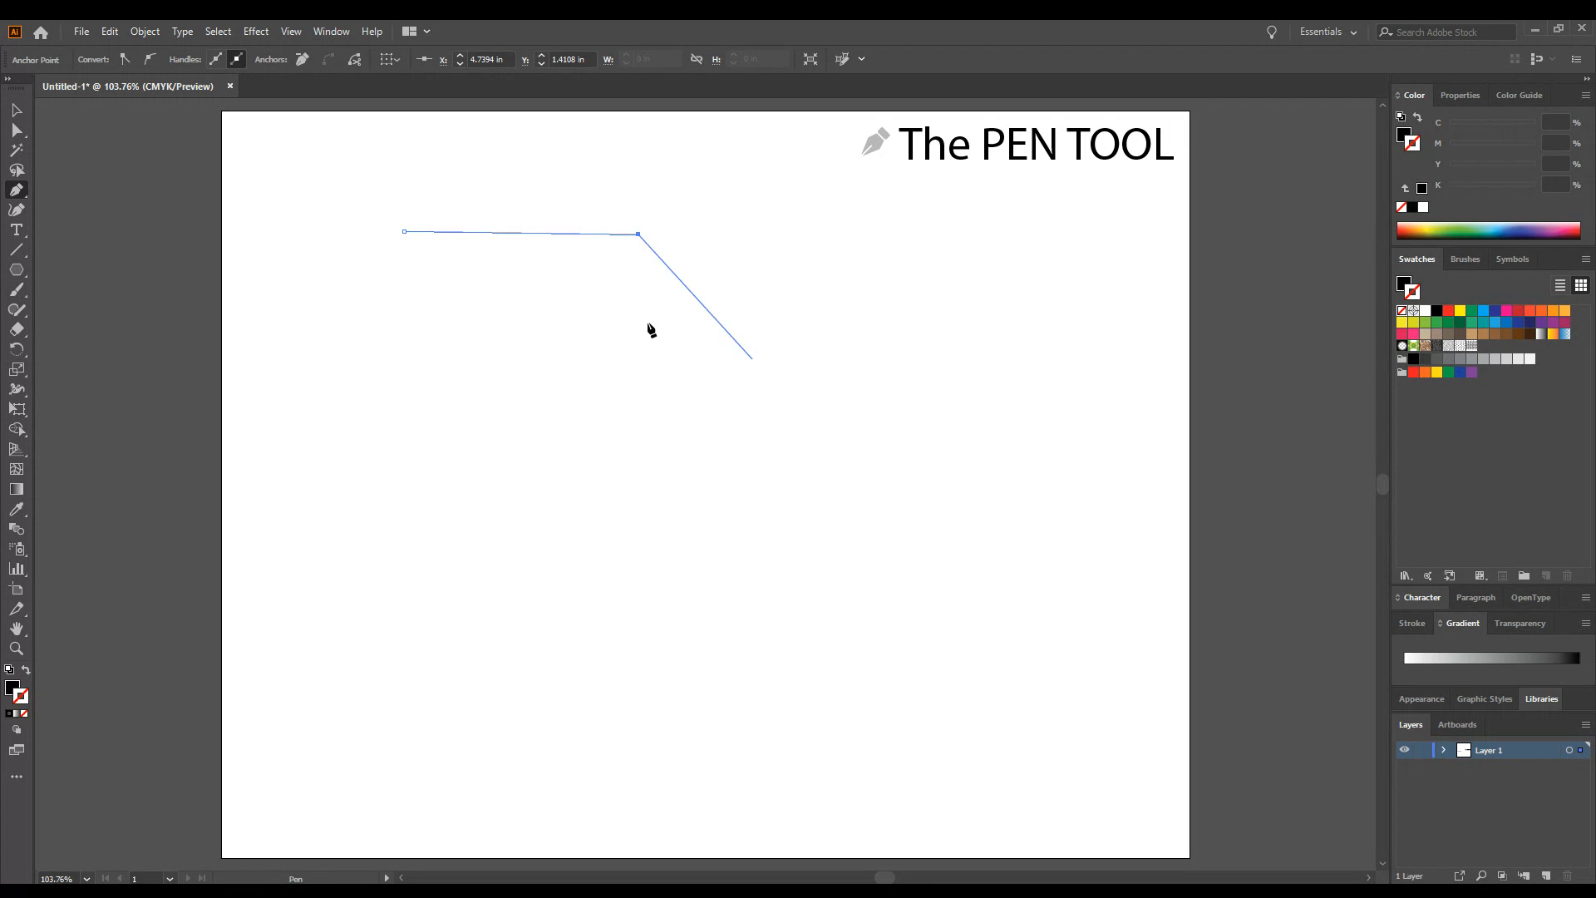
left_click(695, 356)
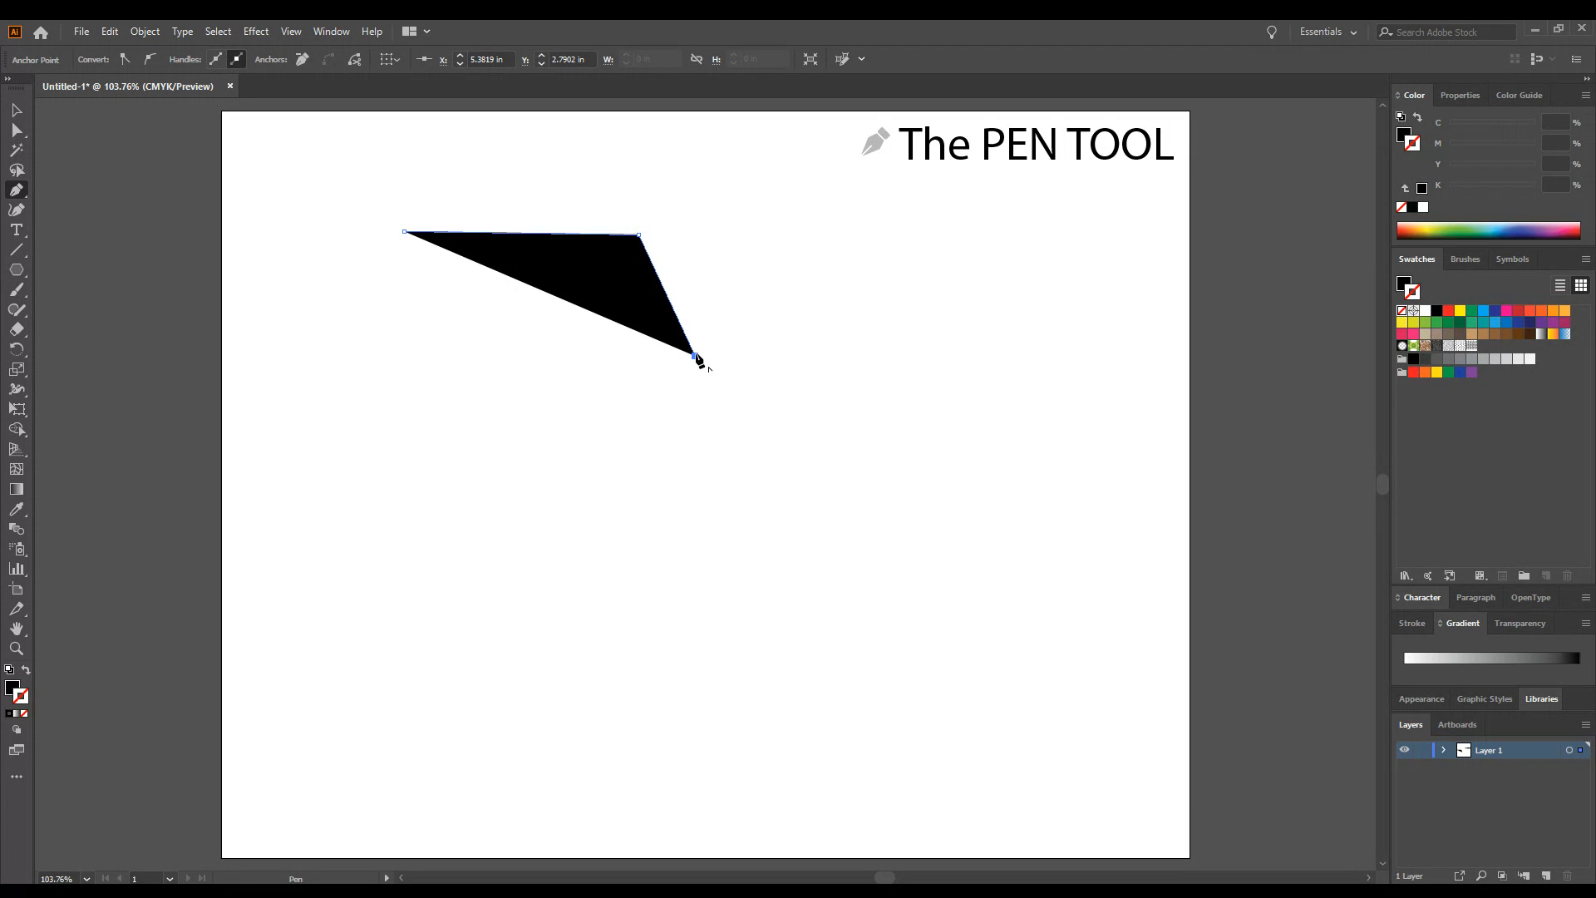
left_click(587, 445)
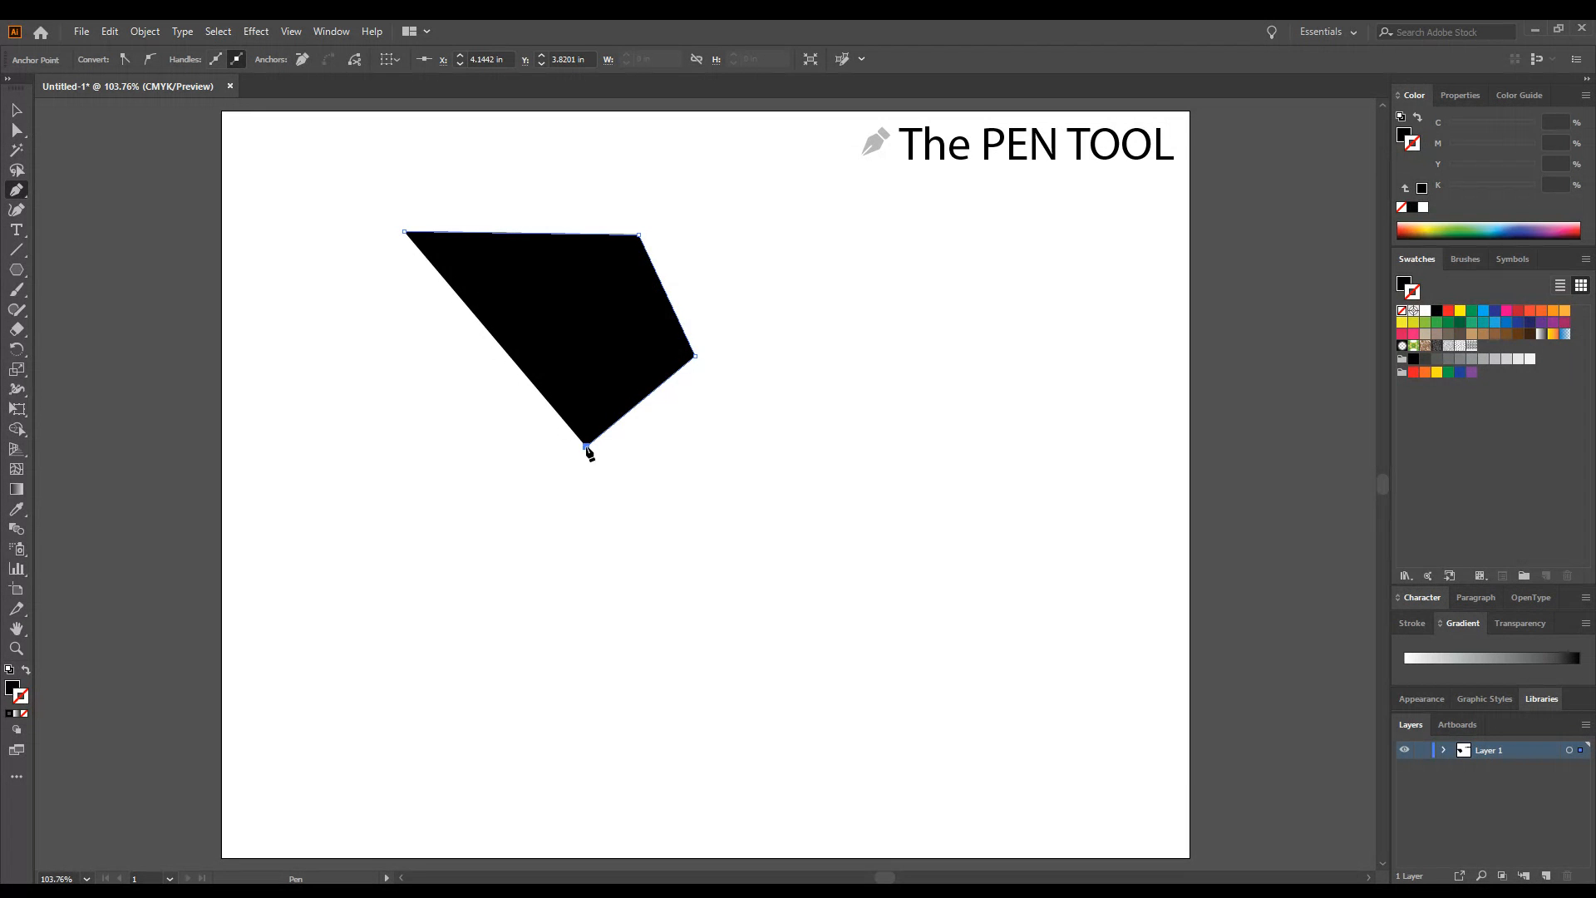
left_click(426, 410)
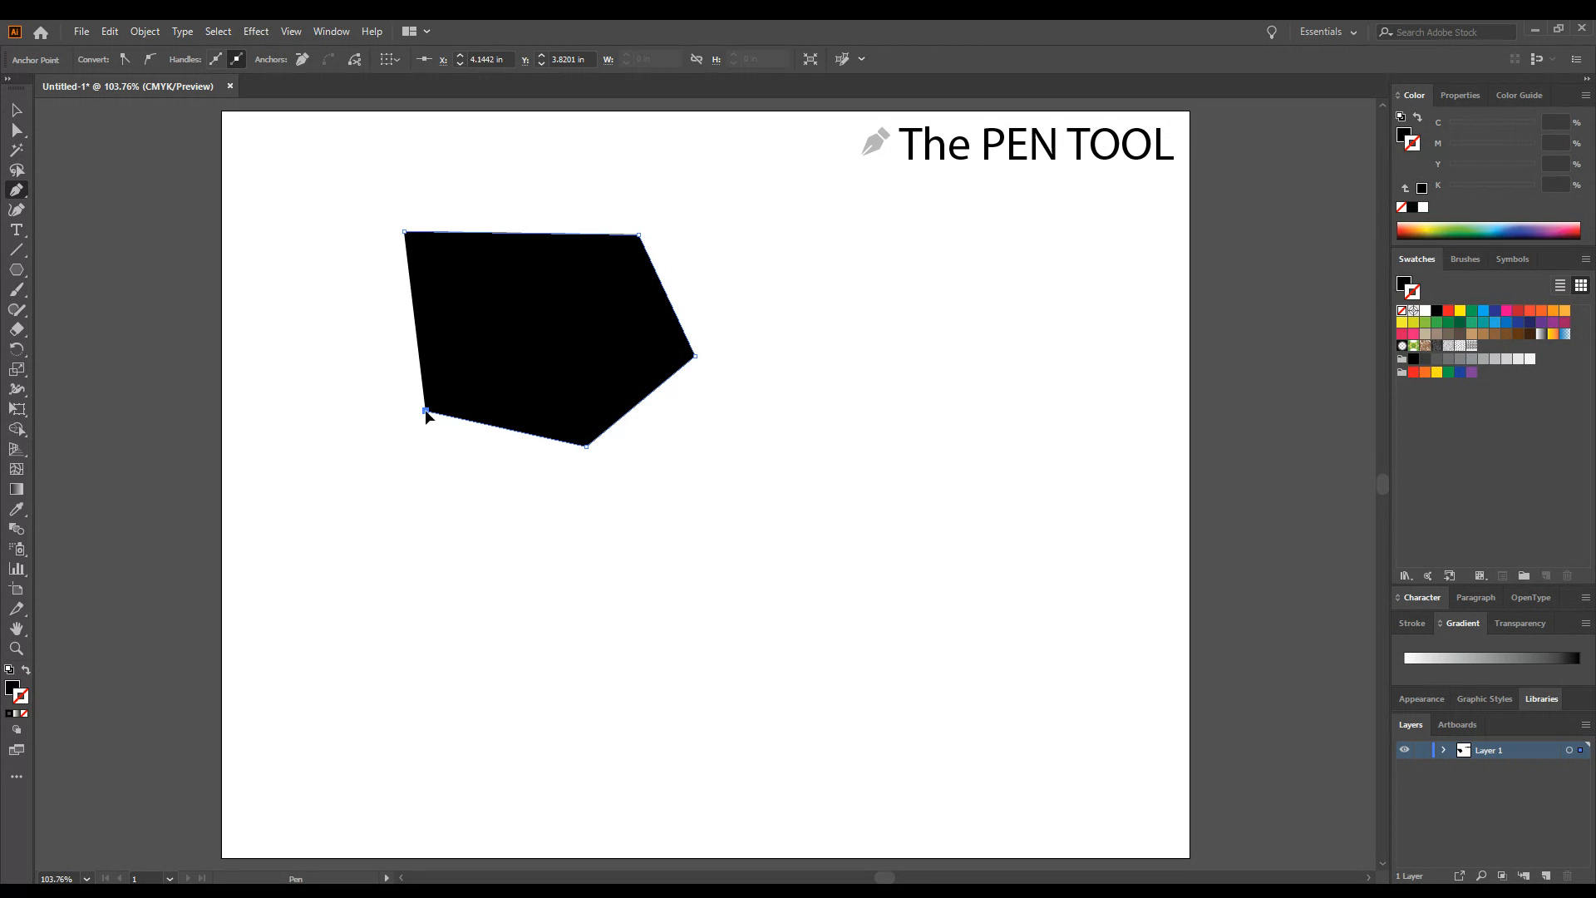
left_click(343, 306)
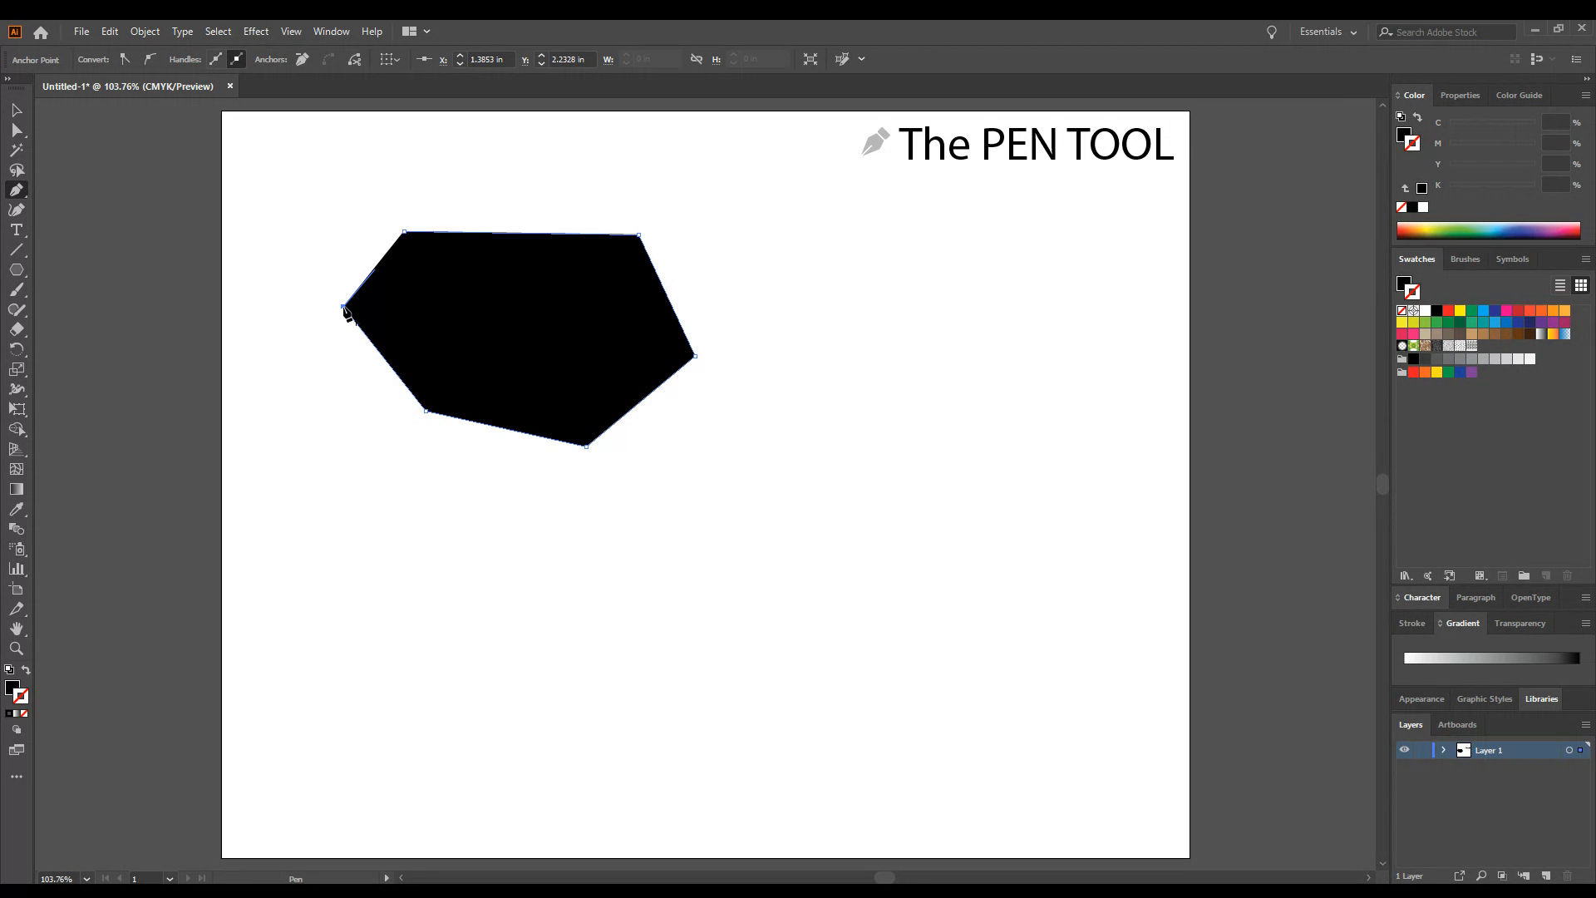
left_click(404, 232)
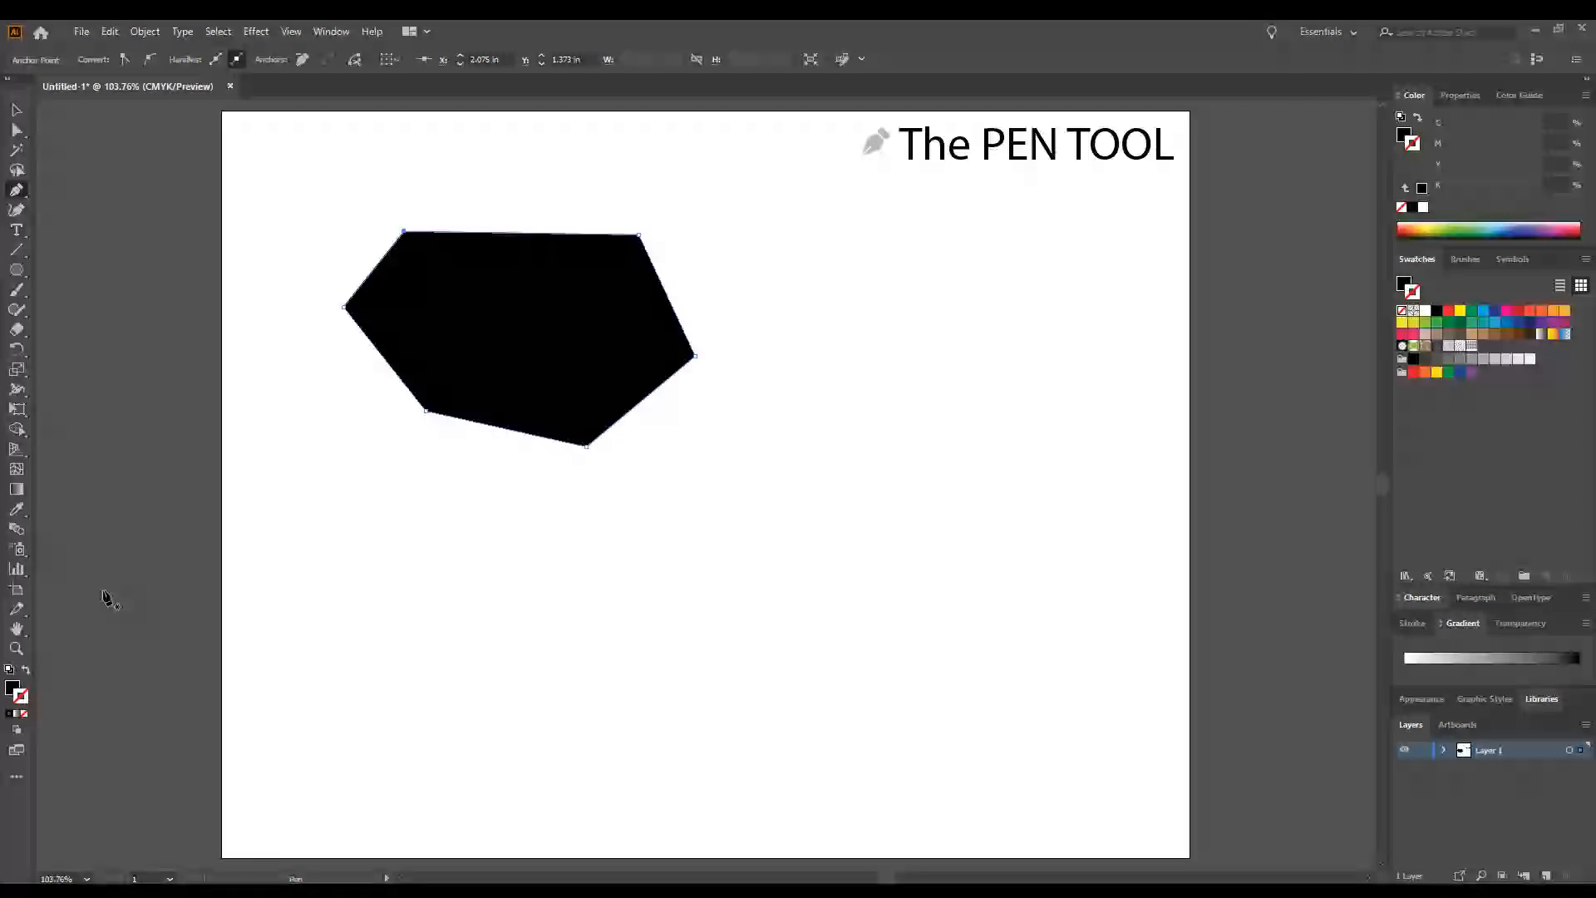
left_click(27, 674)
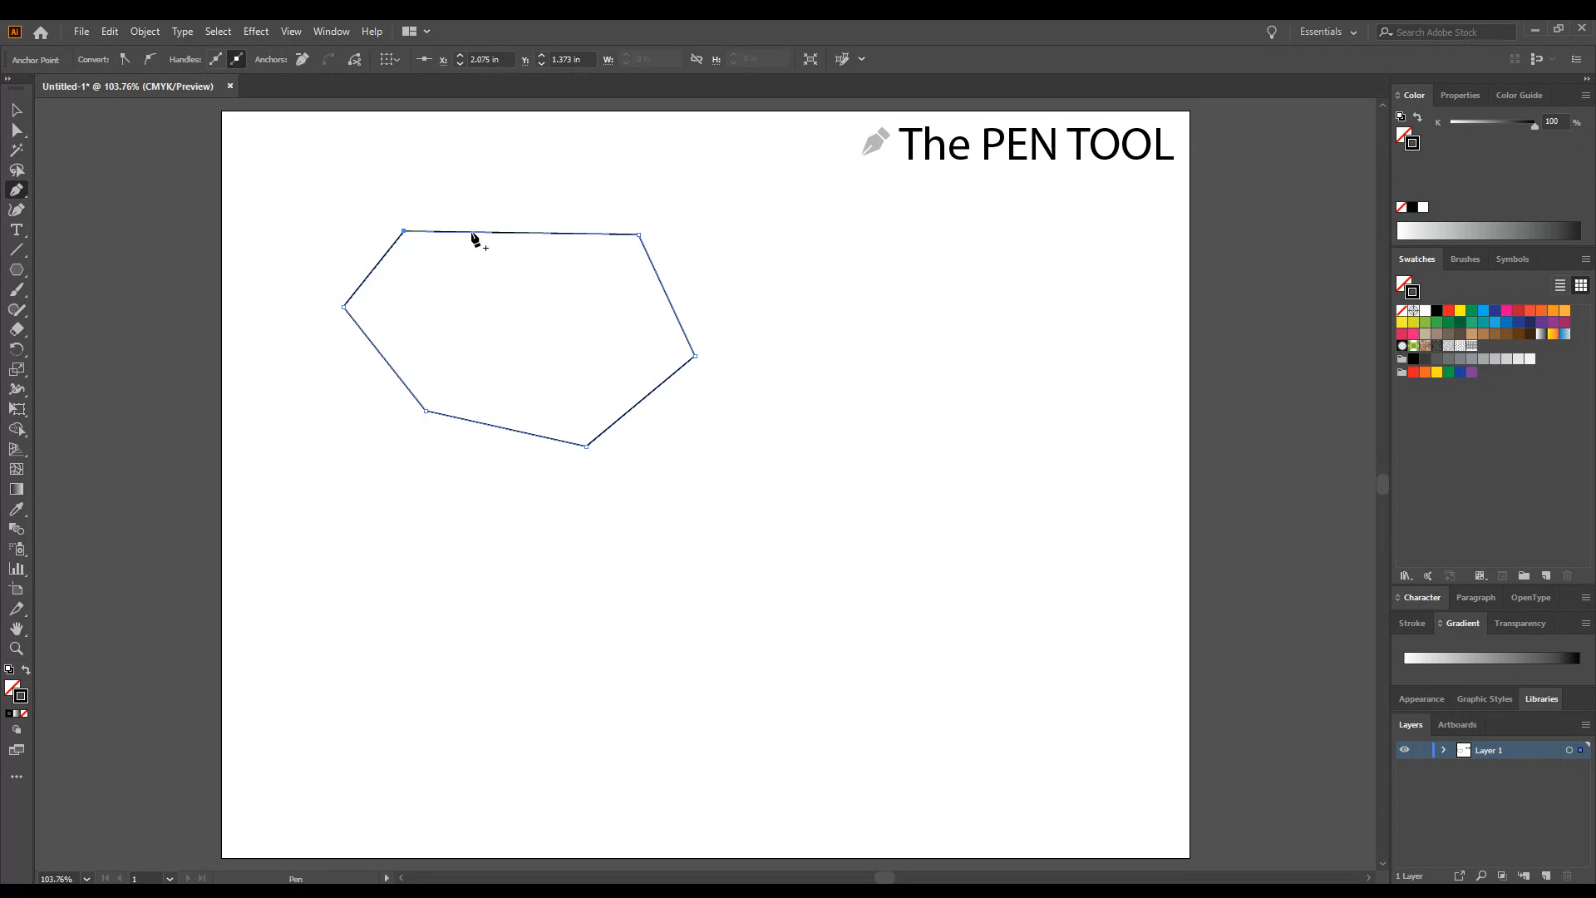
Draw a second closed straight-sided shape with six corners and an inward notch at its base, in the artboard's upper-right area.
left_click(870, 251)
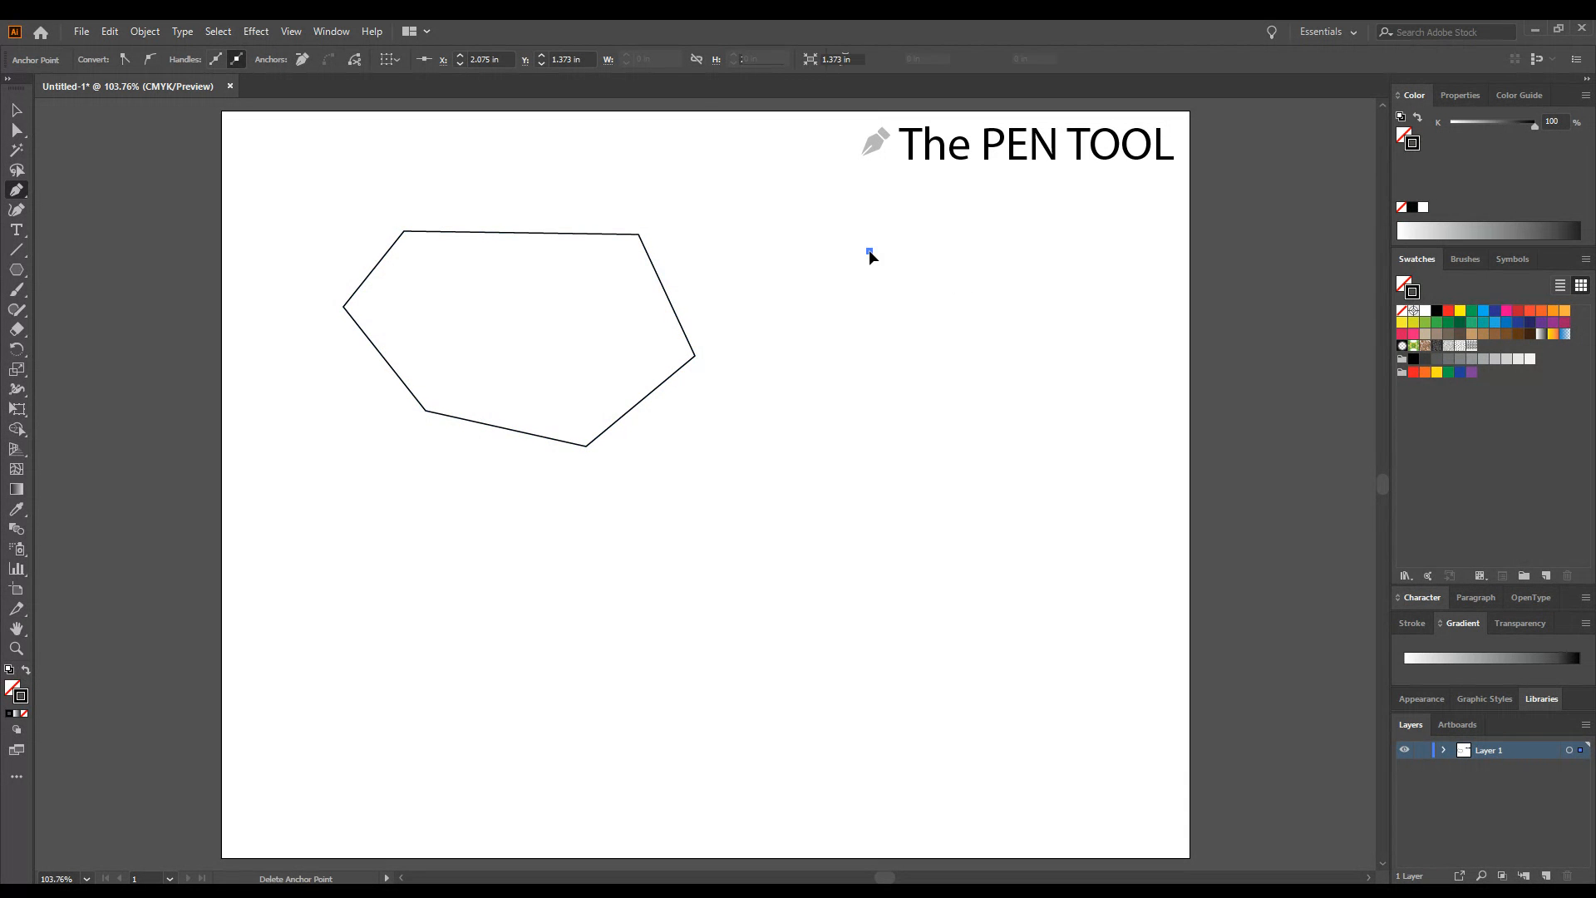
left_click(1021, 251)
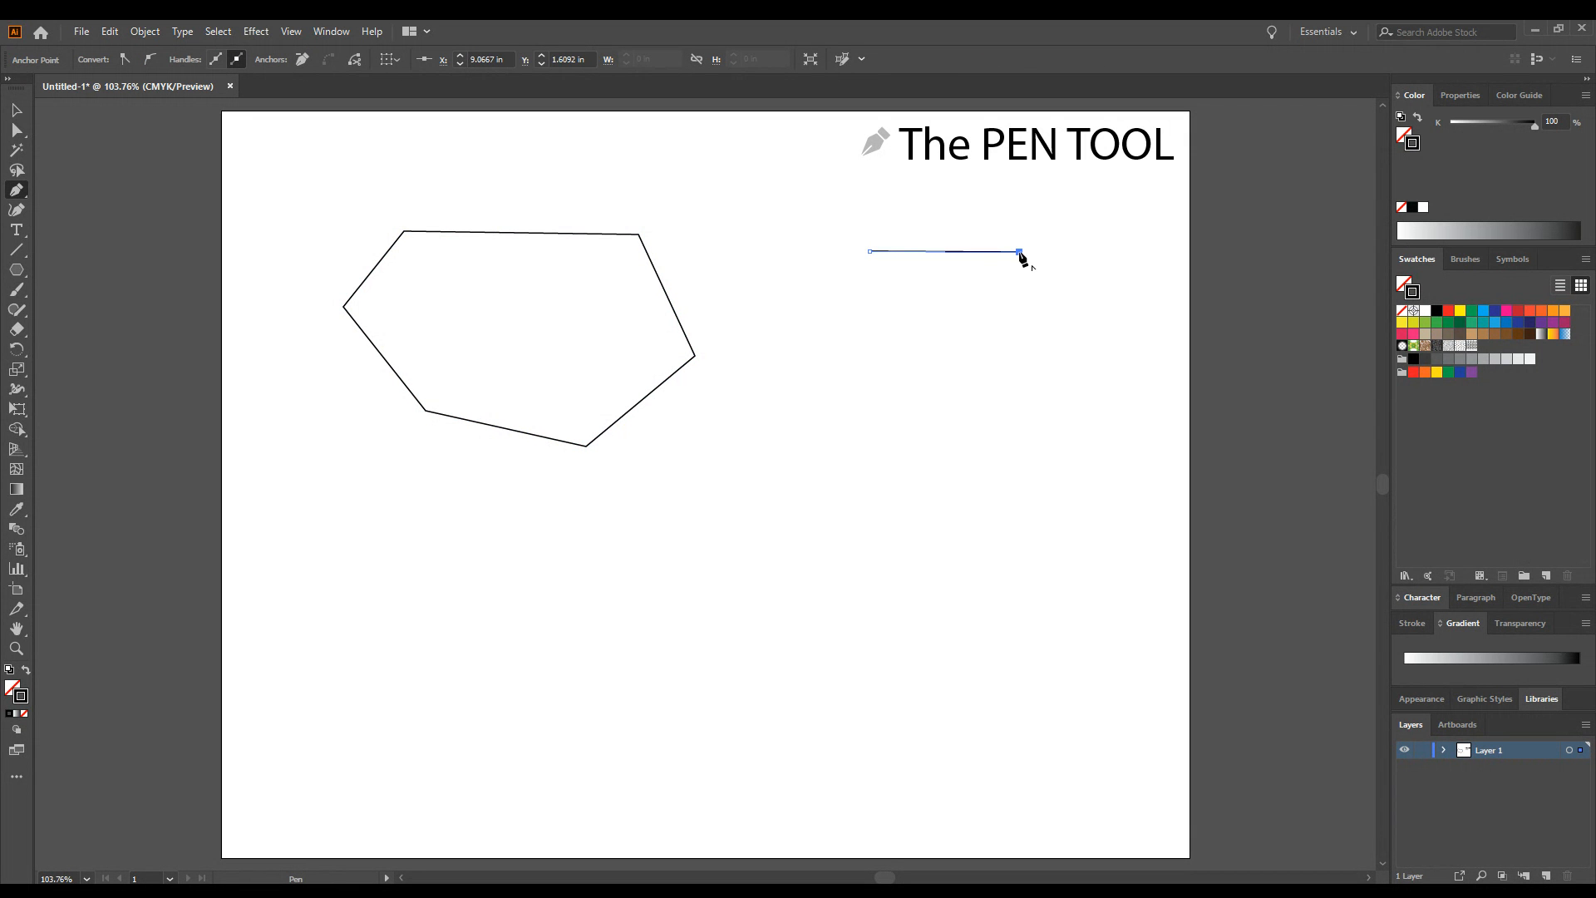
left_click(1019, 426)
left_click(970, 335)
left_click(916, 480)
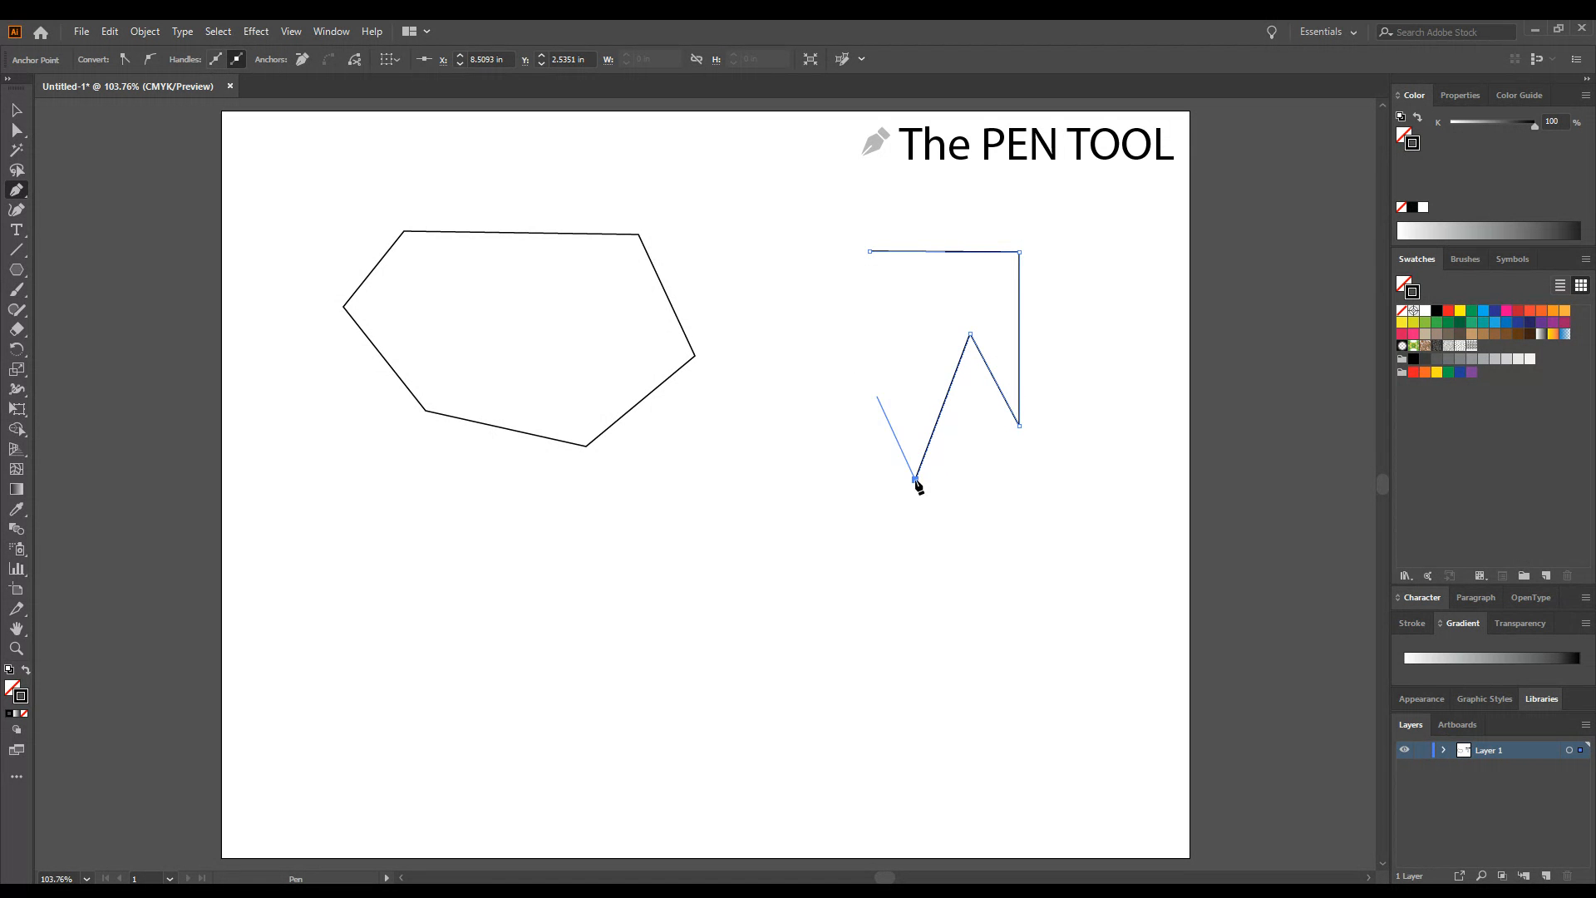
left_click(800, 329)
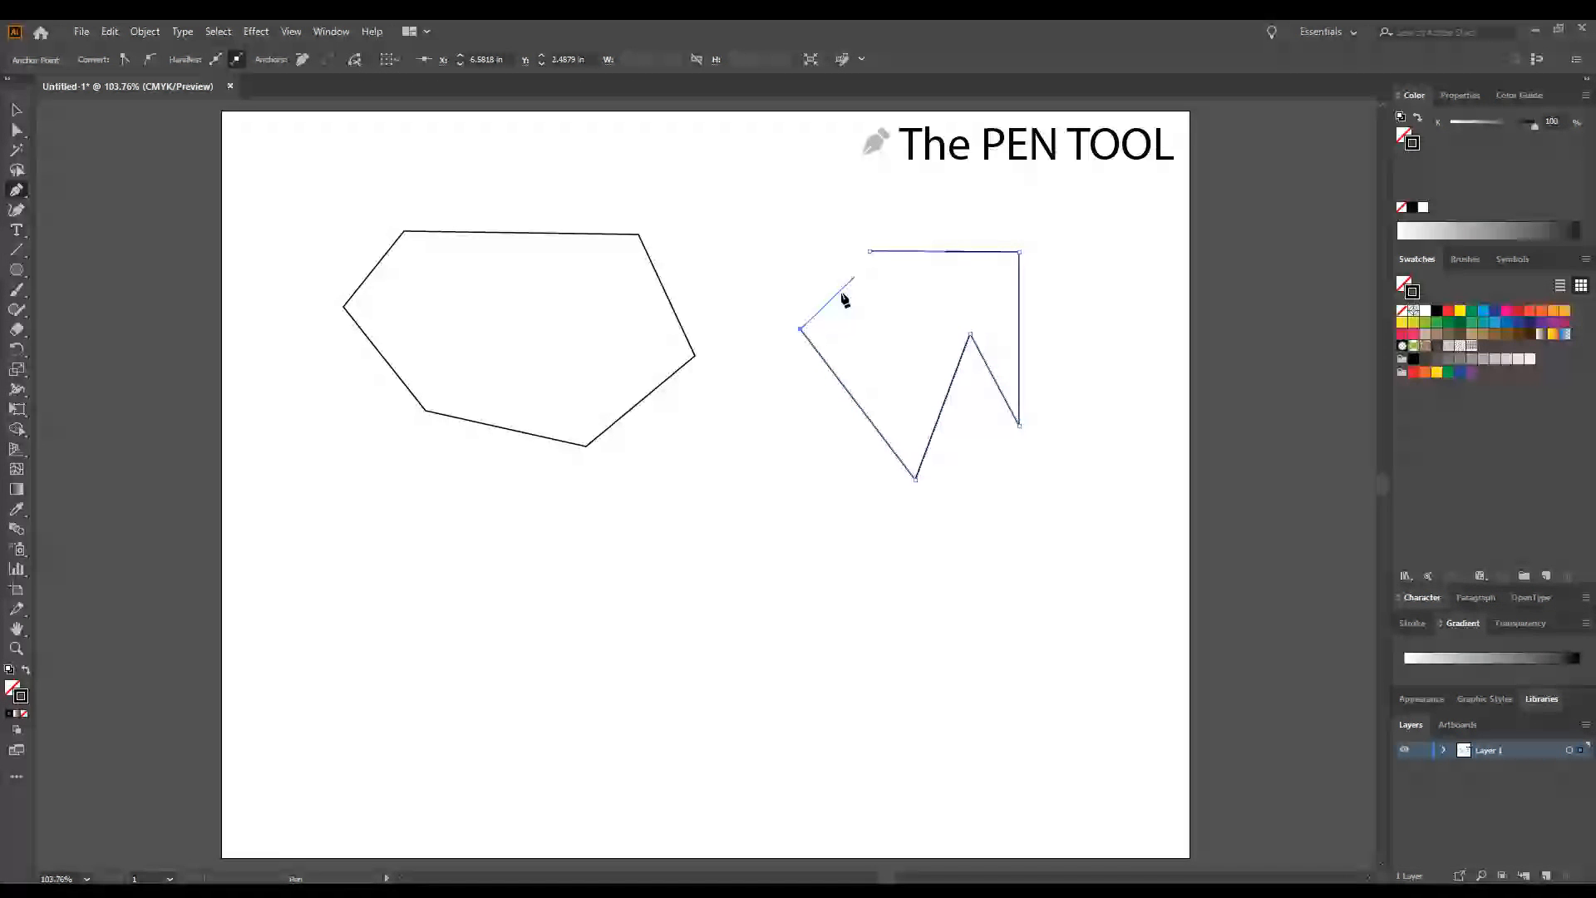
left_click(870, 252)
Fill the notched shape with the orange swatch (C 0, M 80, Y 95, K 0).
left_click(16, 110)
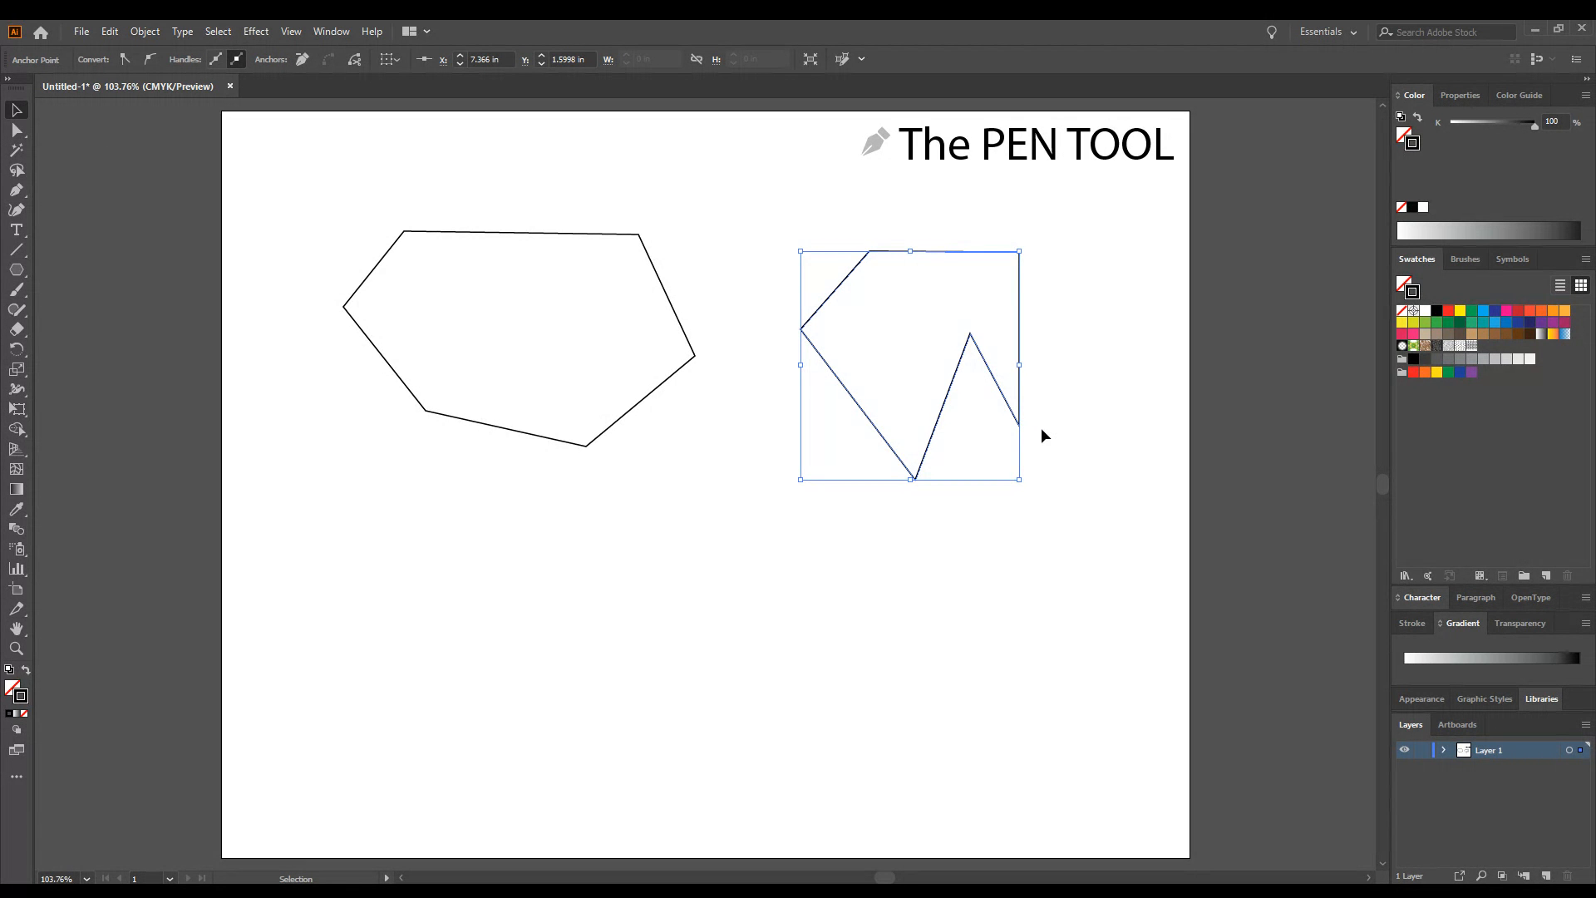
left_click(18, 271)
left_click_drag(20, 278, 68, 267)
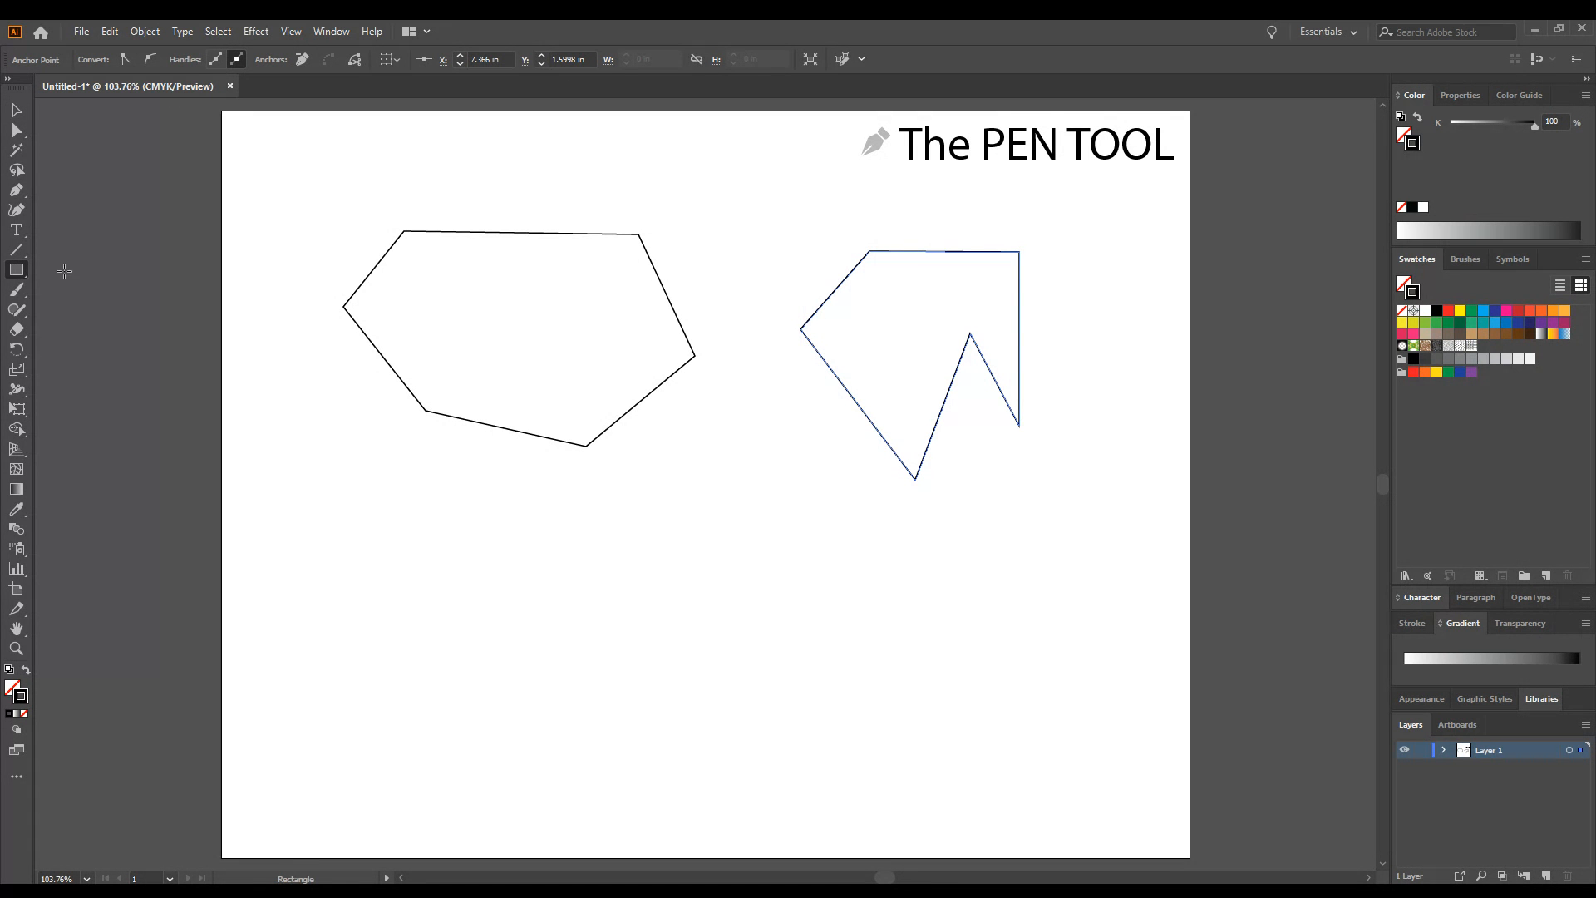
left_click(16, 110)
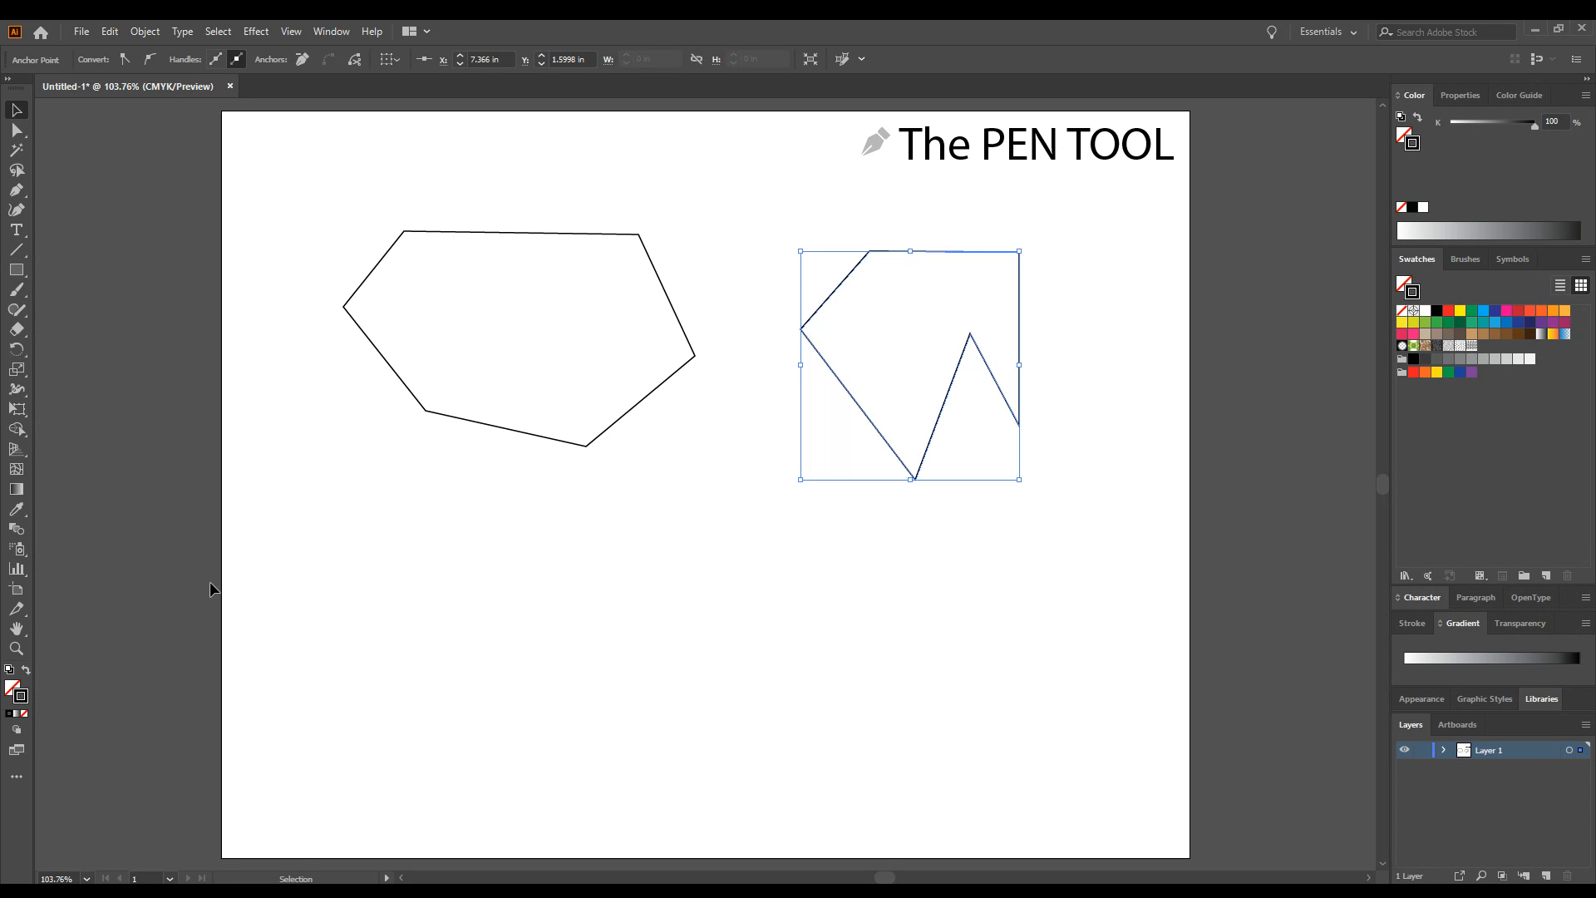
left_click(12, 688)
left_click(1460, 310)
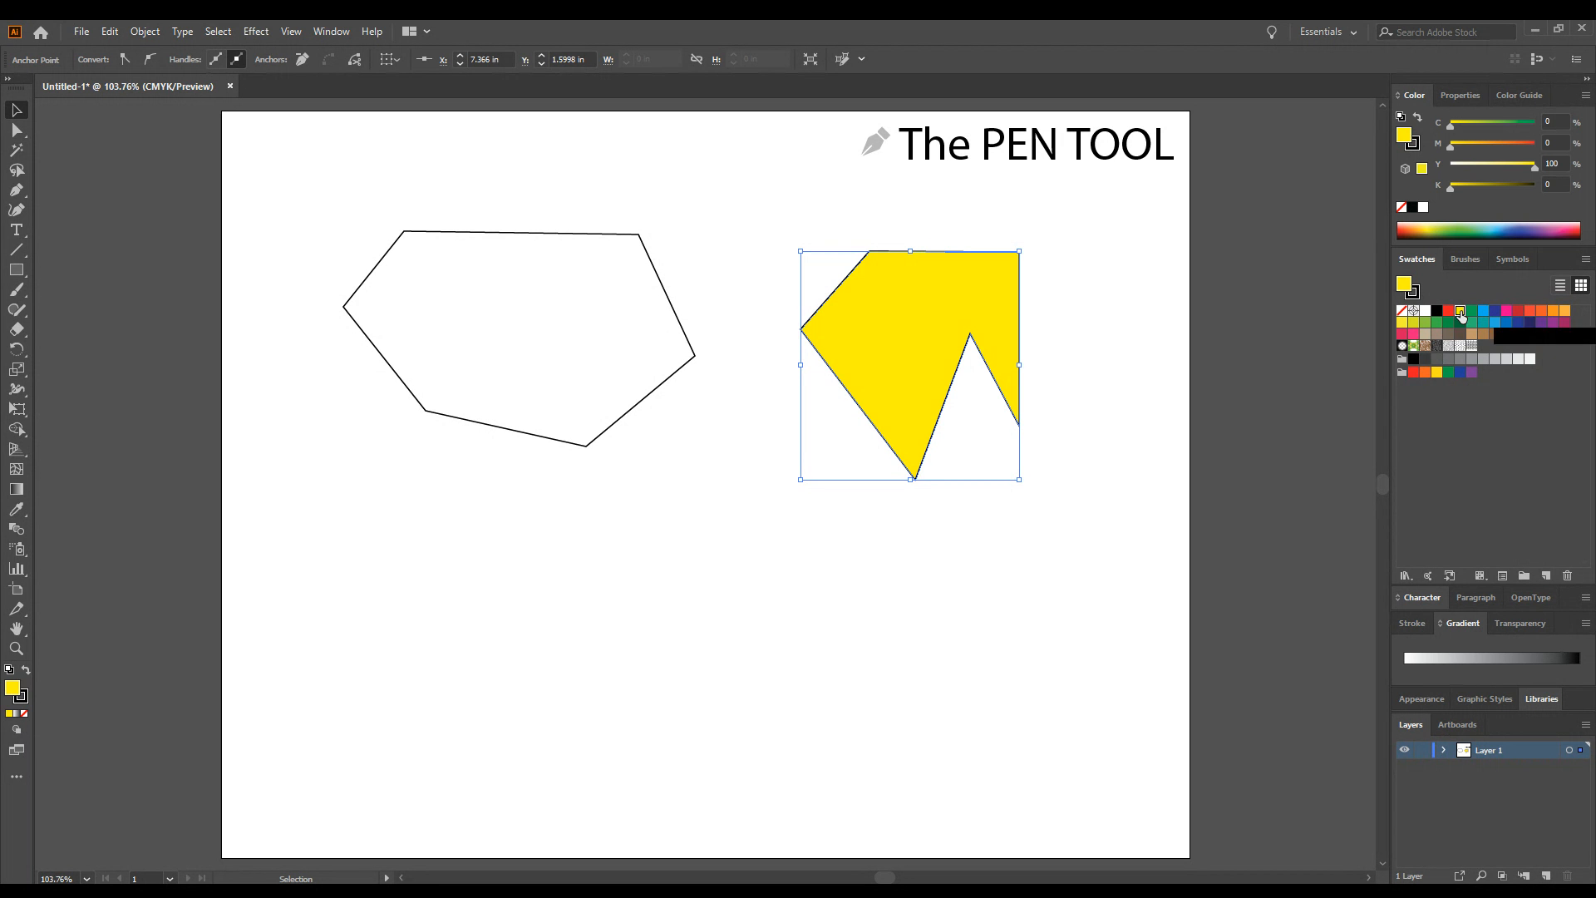
left_click(1543, 311)
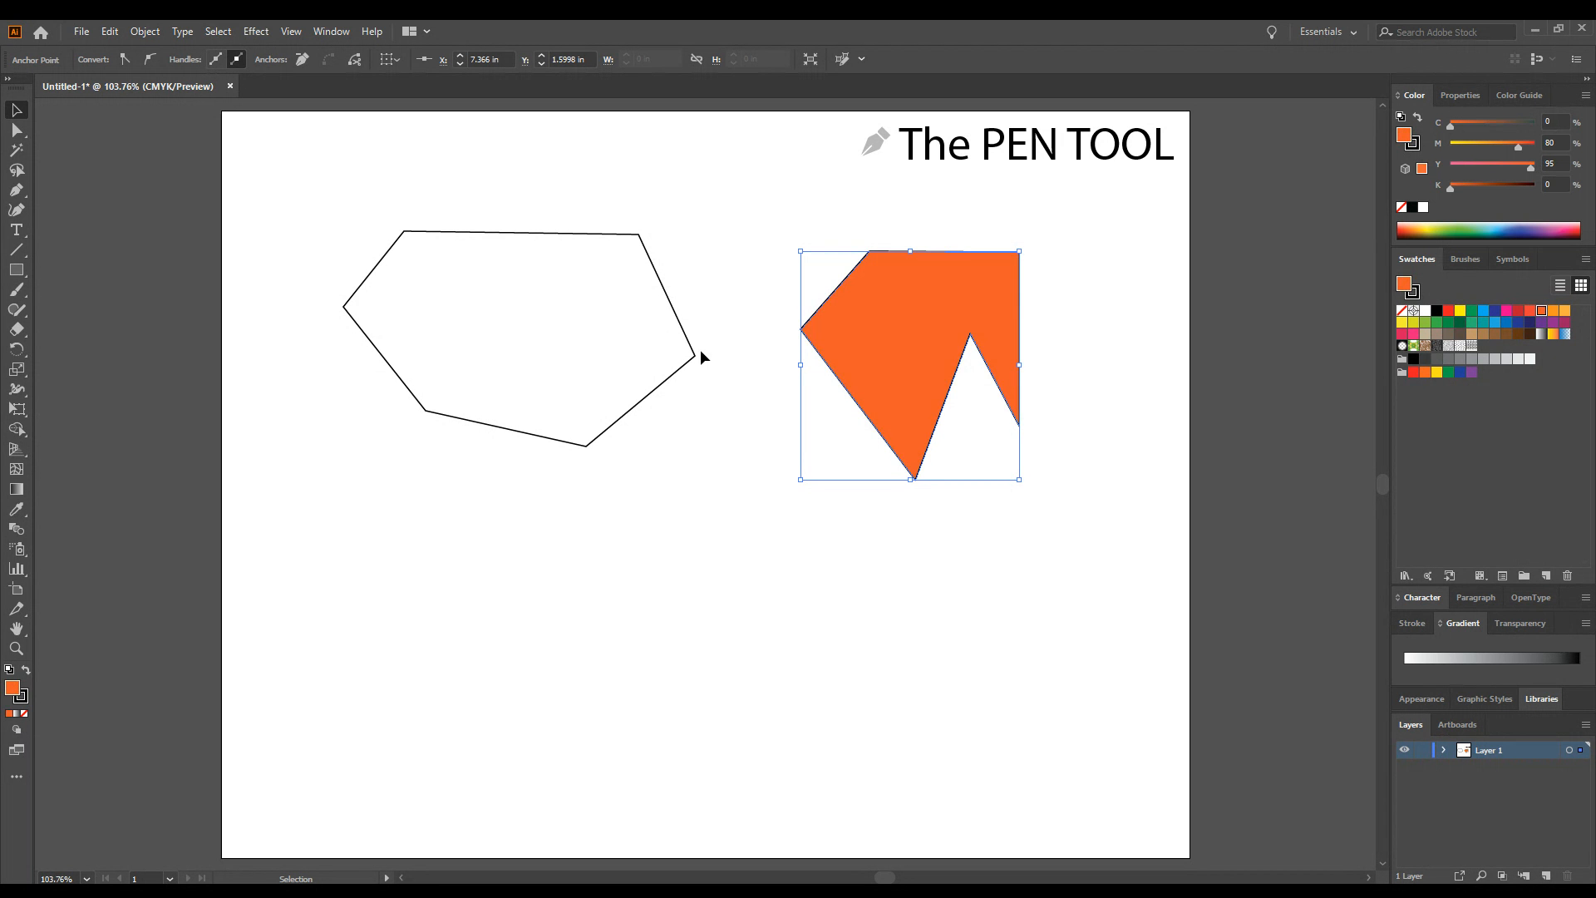
Give the notched shape a dark blue stroke (C 100, M 100, Y 0, K 0) with an 11 pt weight.
left_click(23, 700)
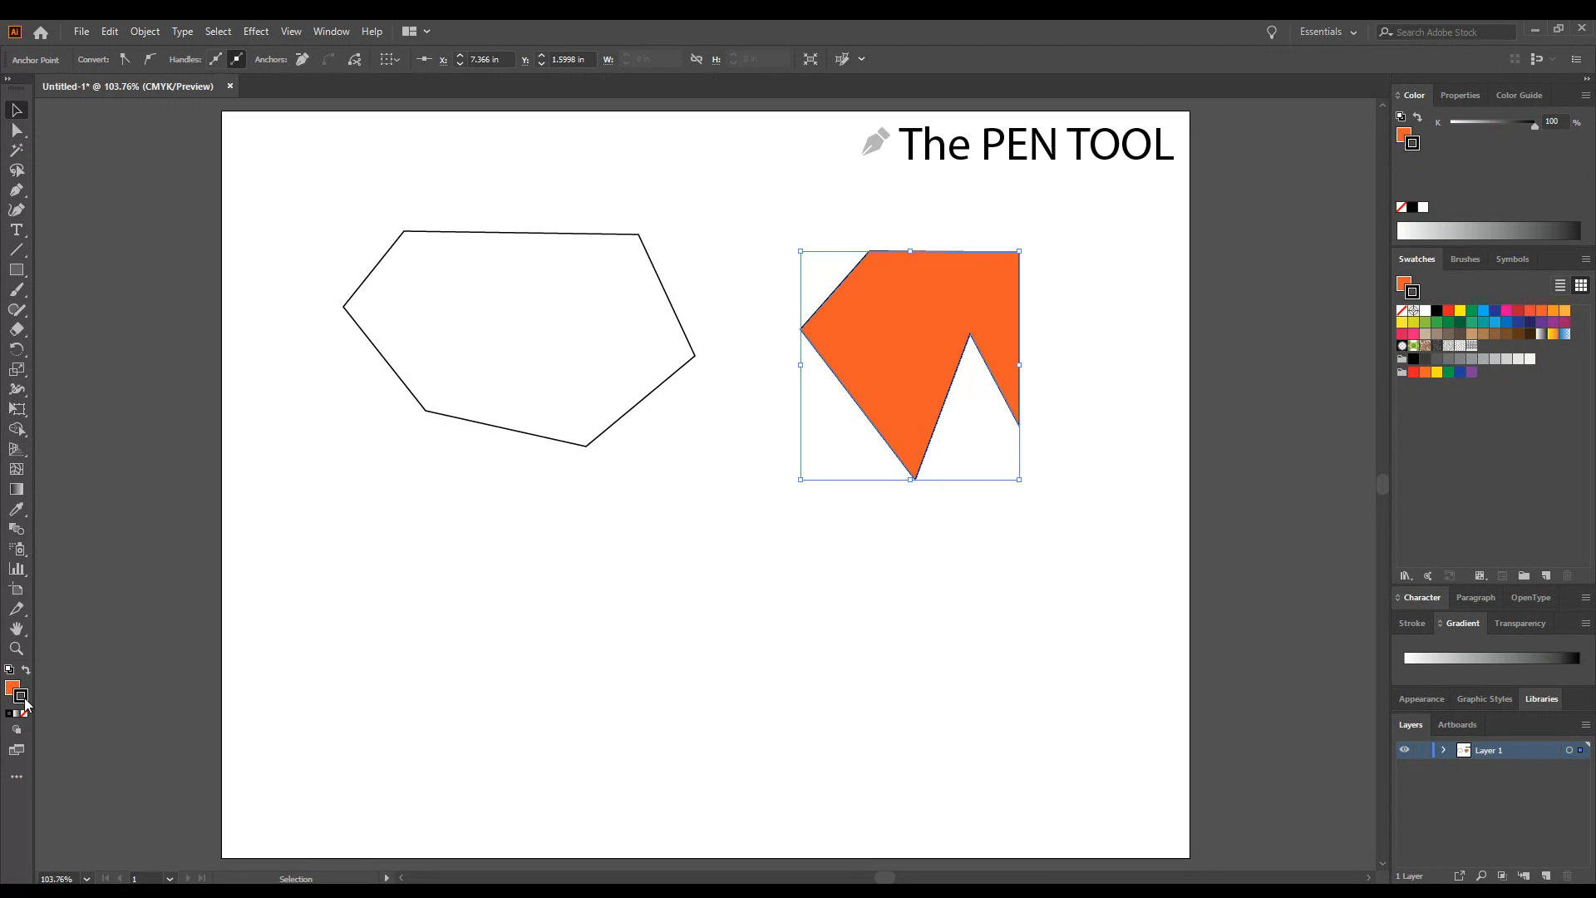
left_click(1494, 311)
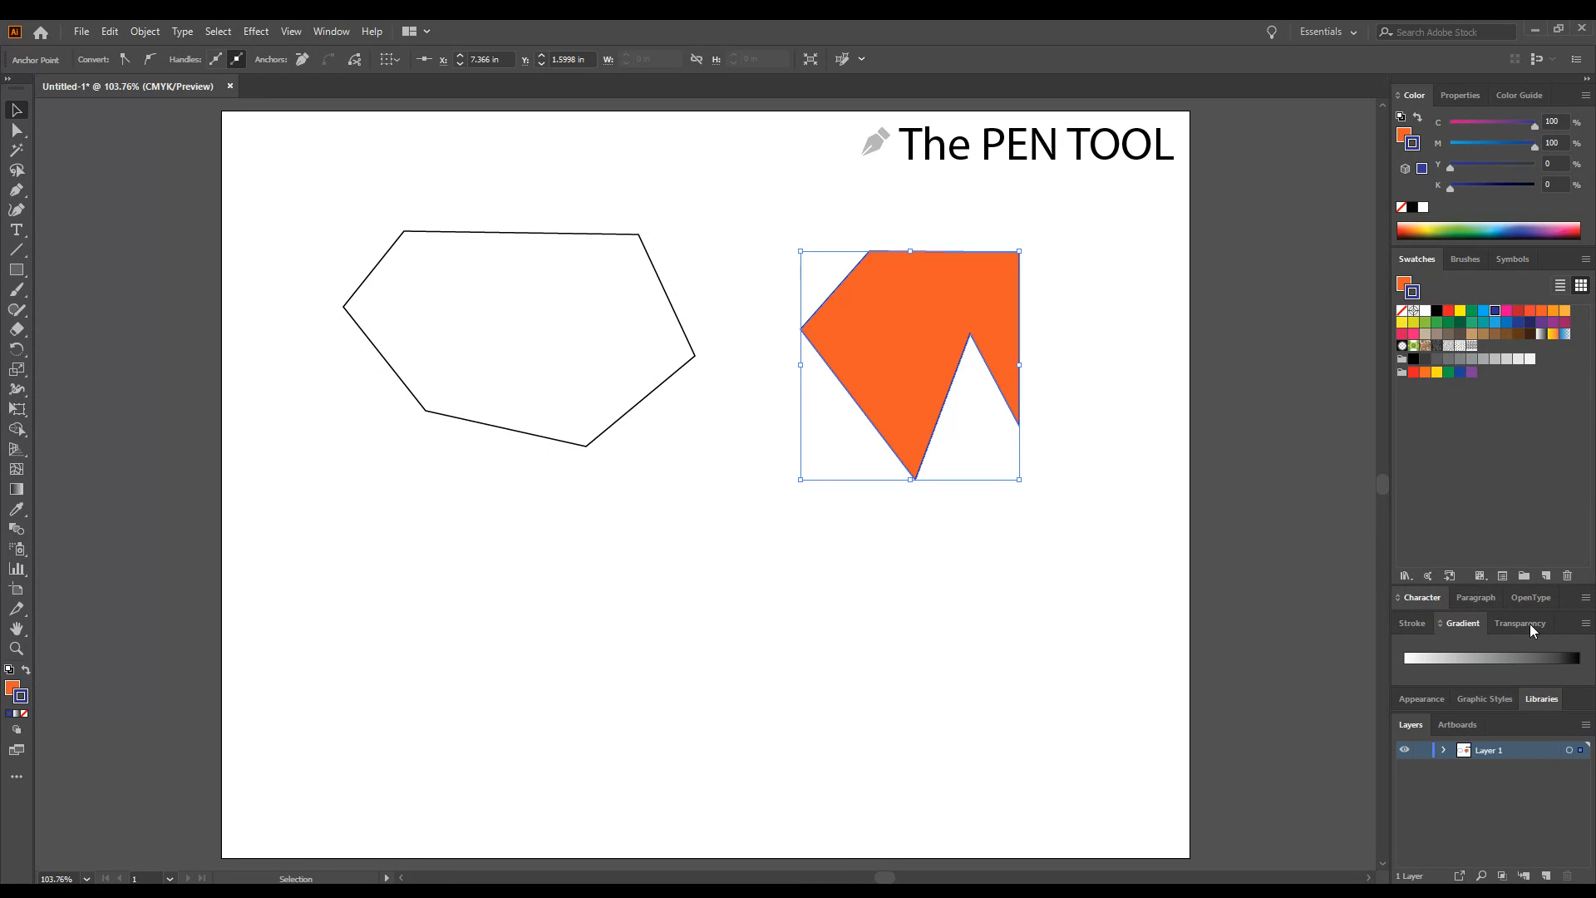
left_click(1412, 624)
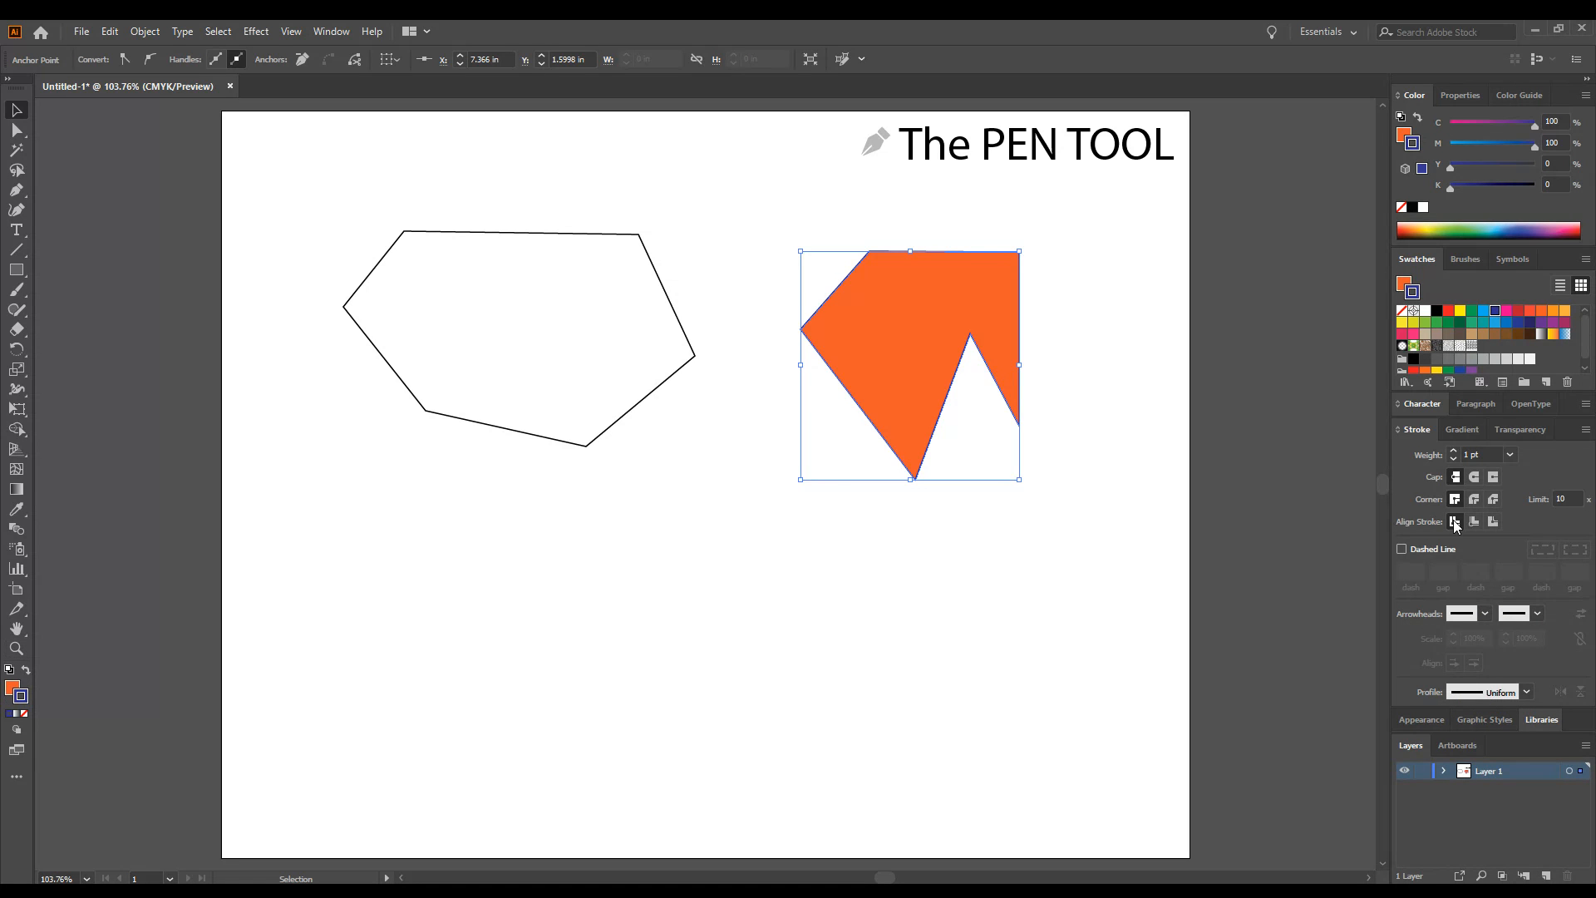
left_click(1453, 452)
left_click(1454, 452)
left_click(1453, 452)
left_click(1453, 452)
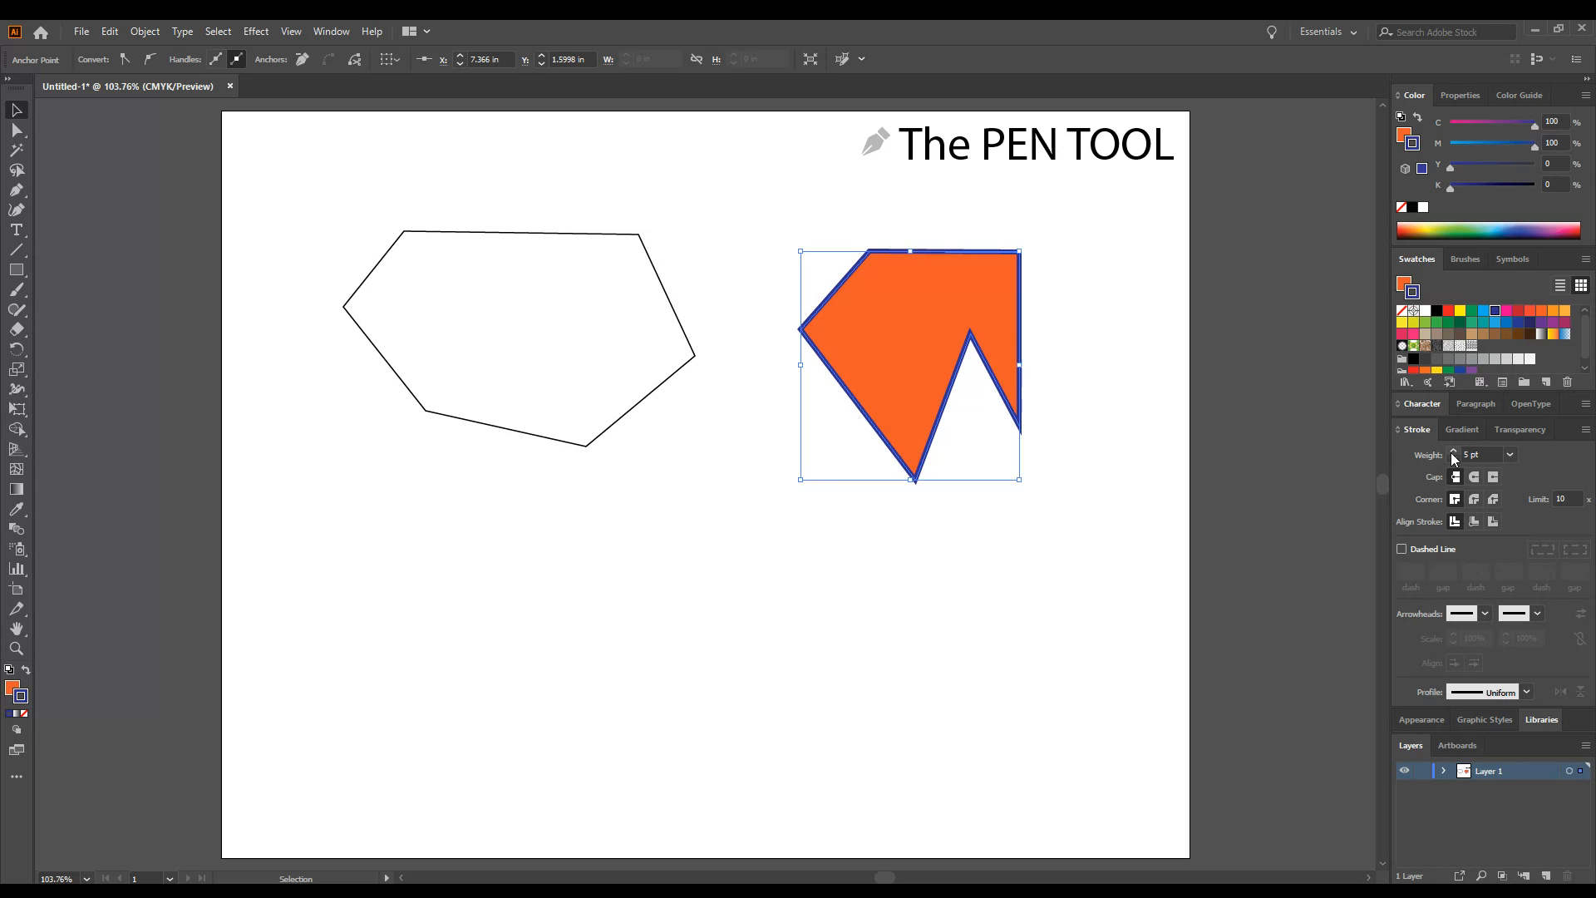
left_click(1454, 452)
left_click(1453, 453)
left_click(1453, 453)
left_click(1453, 452)
left_click(1454, 453)
left_click(1453, 452)
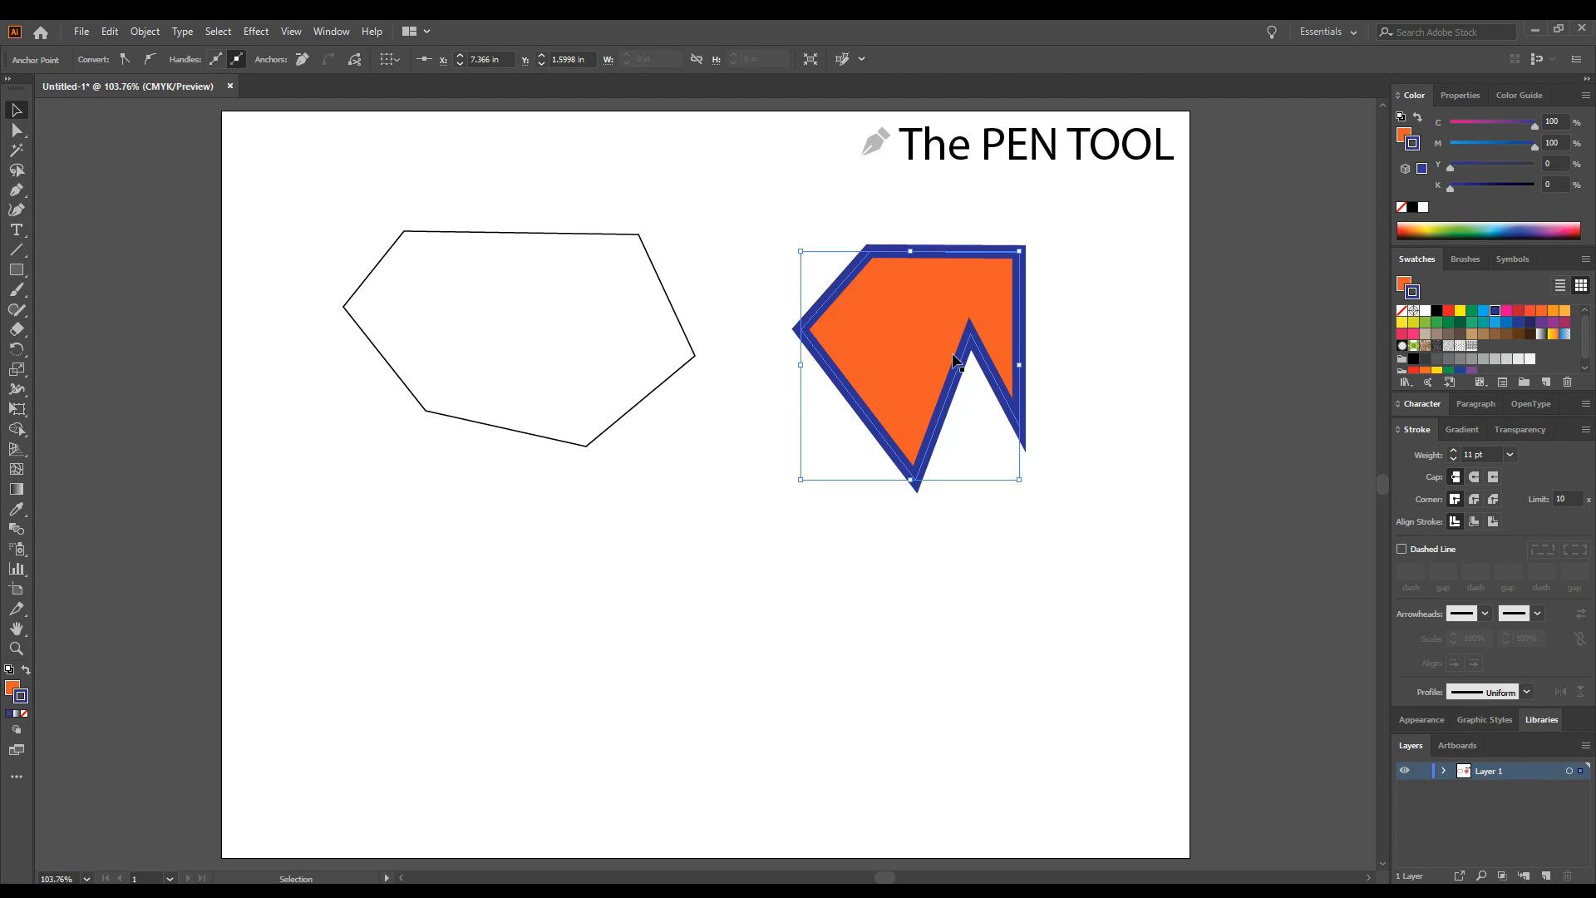
Remove the orange notched shape and move the six-sided outline to the artboard's lower-right corner.
key("ctrl+z")
key("ctrl+z")
key("ctrl+z")
key("ctrl+z")
key("ctrl+z")
key("ctrl+z")
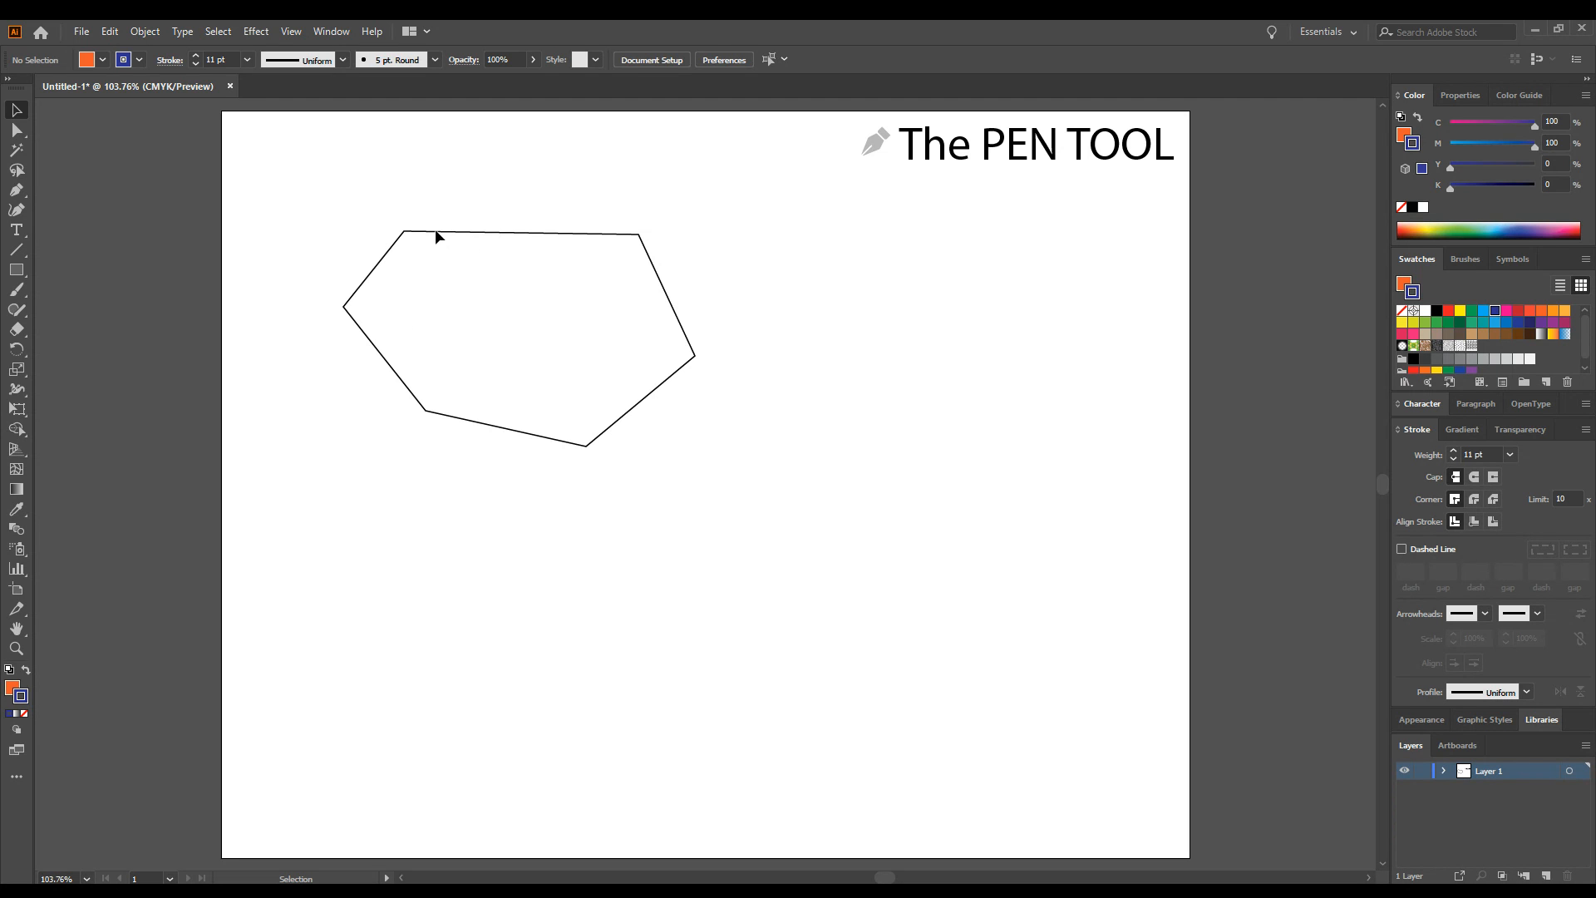
left_click_drag(479, 331, 423, 404)
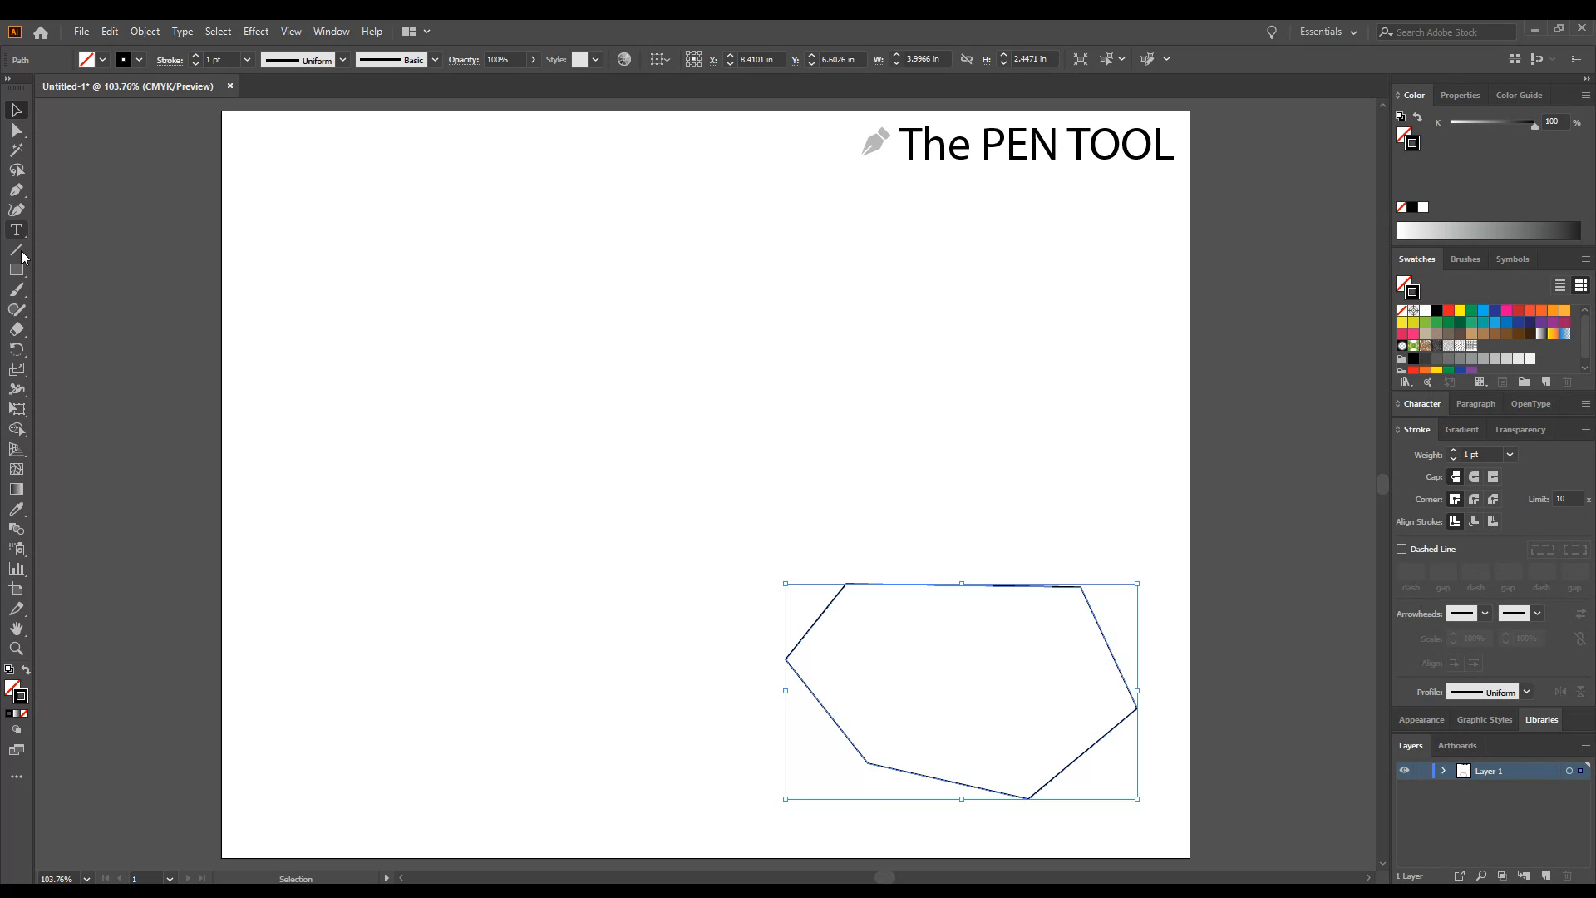
Draw a closed, roughly circular path with four smooth anchor points in the artboard's upper-left area using the Pen tool.
left_click(16, 190)
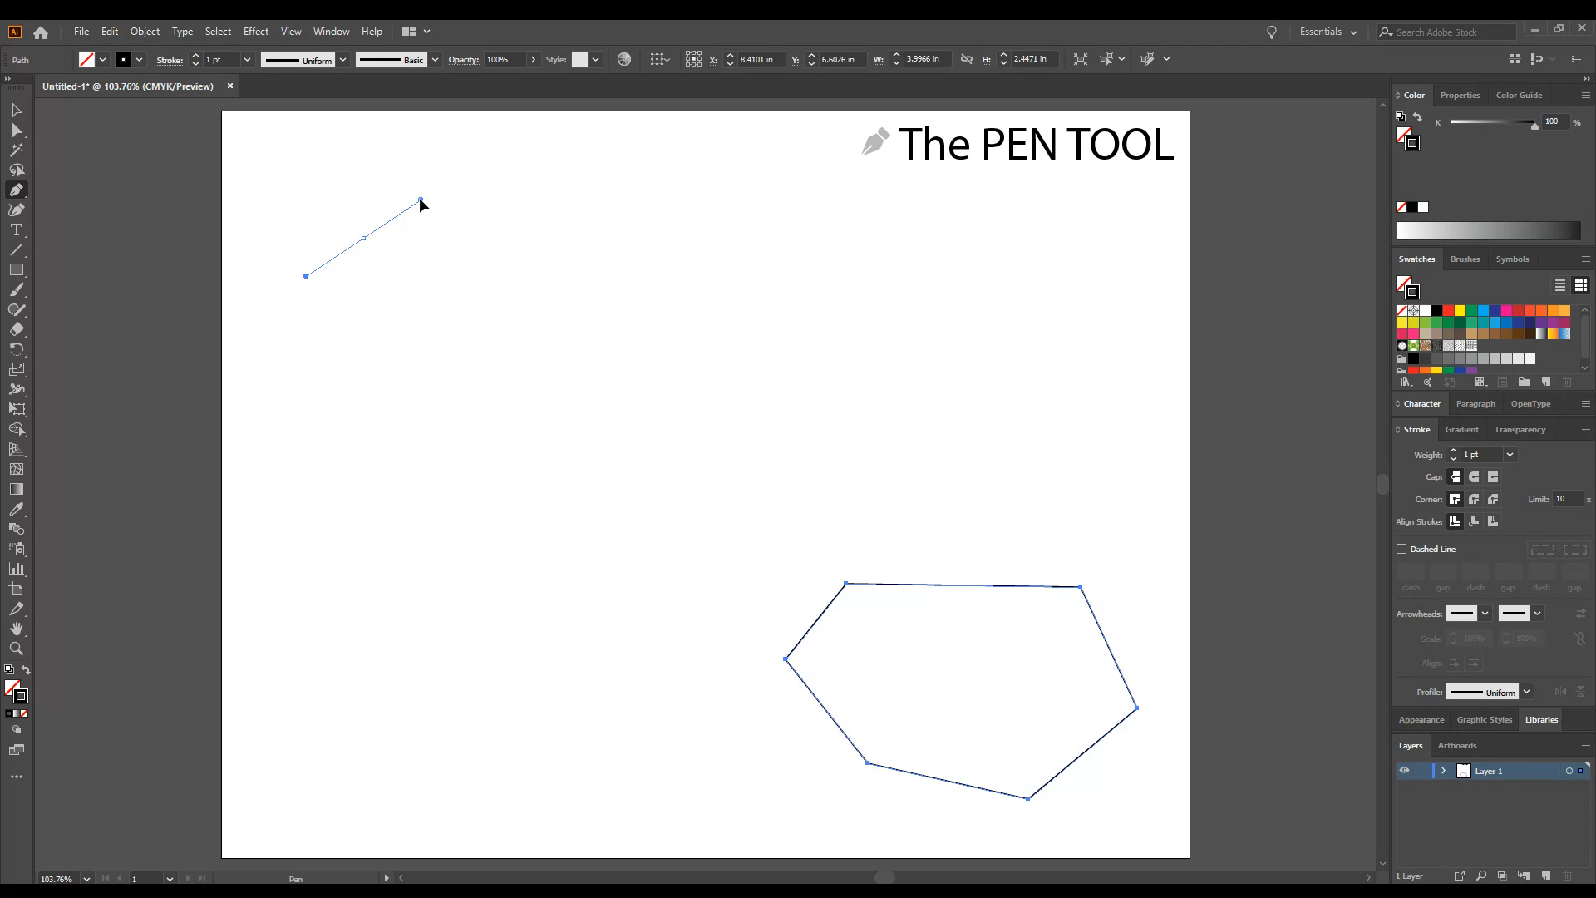
left_click(420, 200)
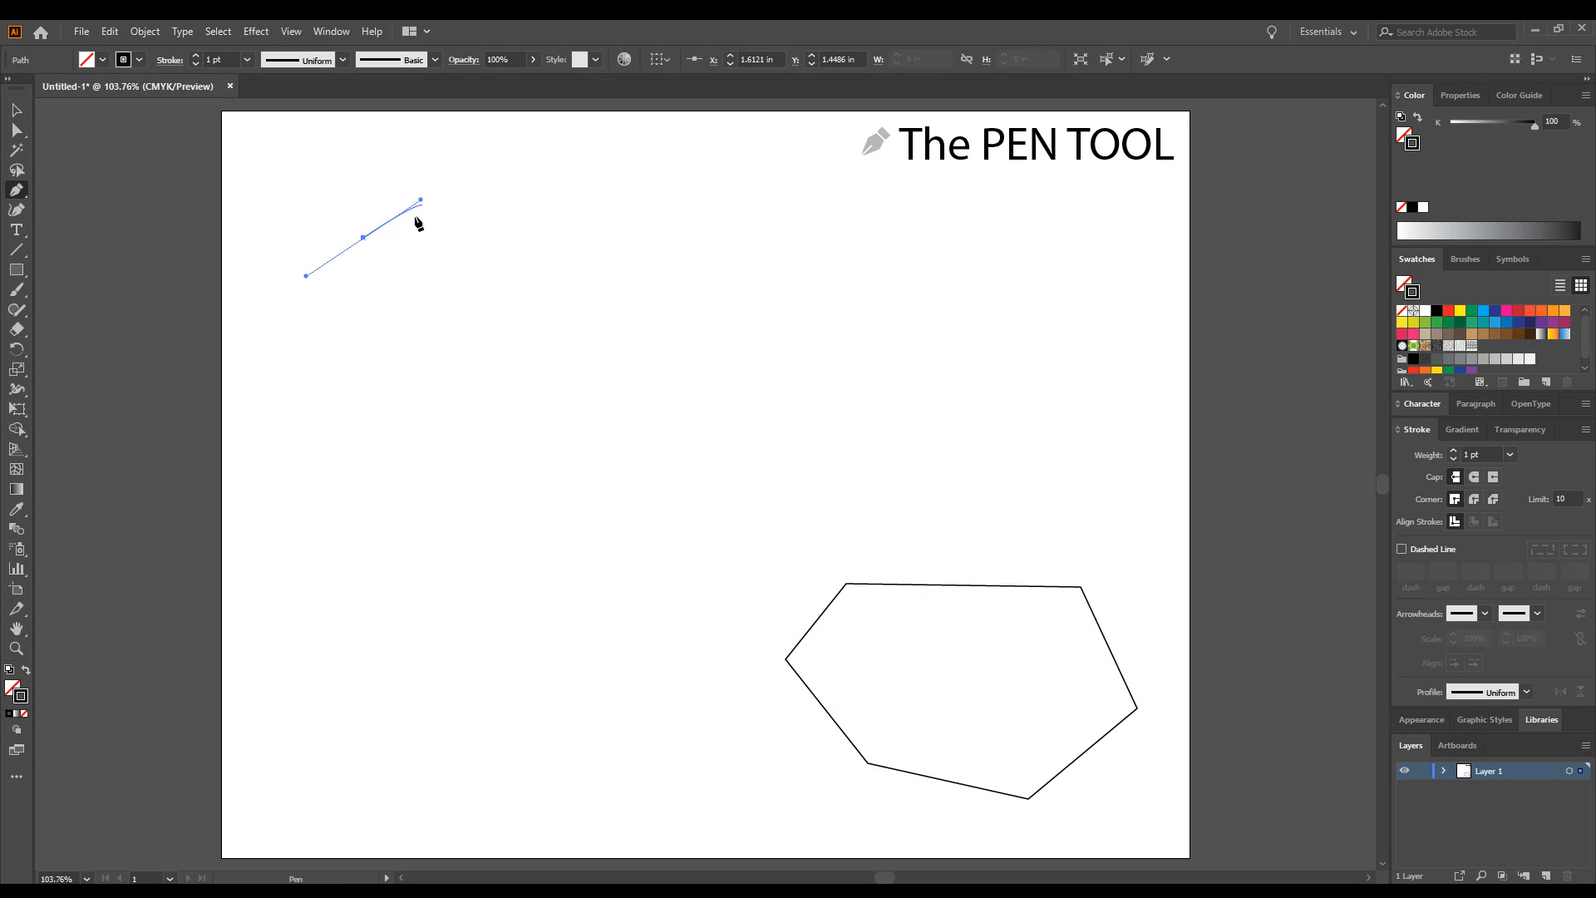
left_click(363, 238)
left_click(559, 271)
left_click_drag(557, 270, 576, 316)
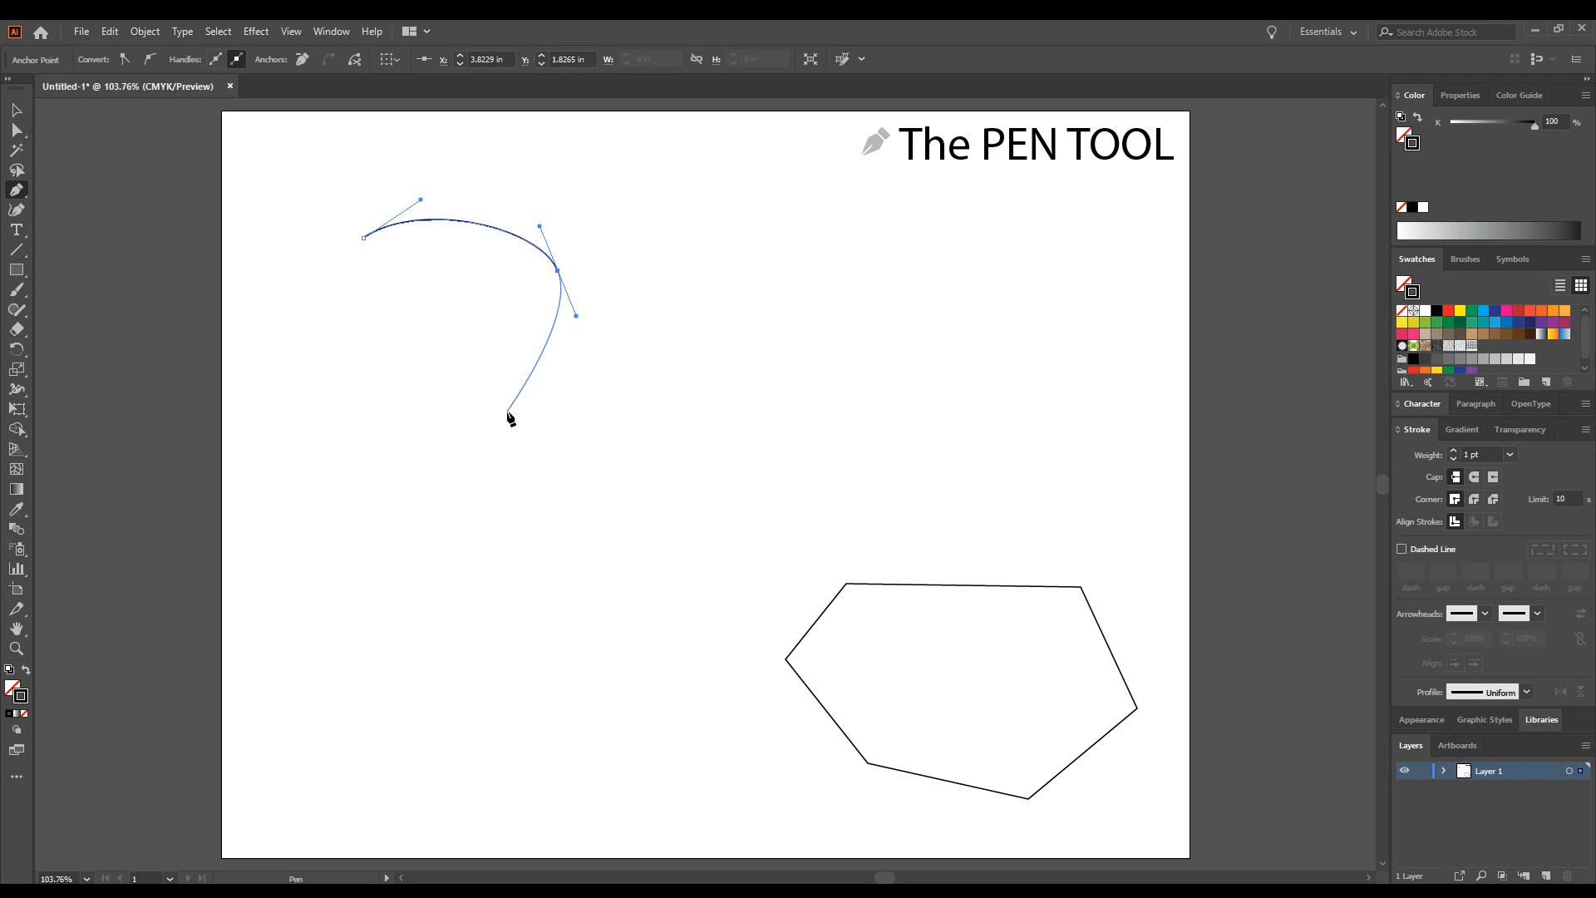
left_click_drag(500, 406, 446, 434)
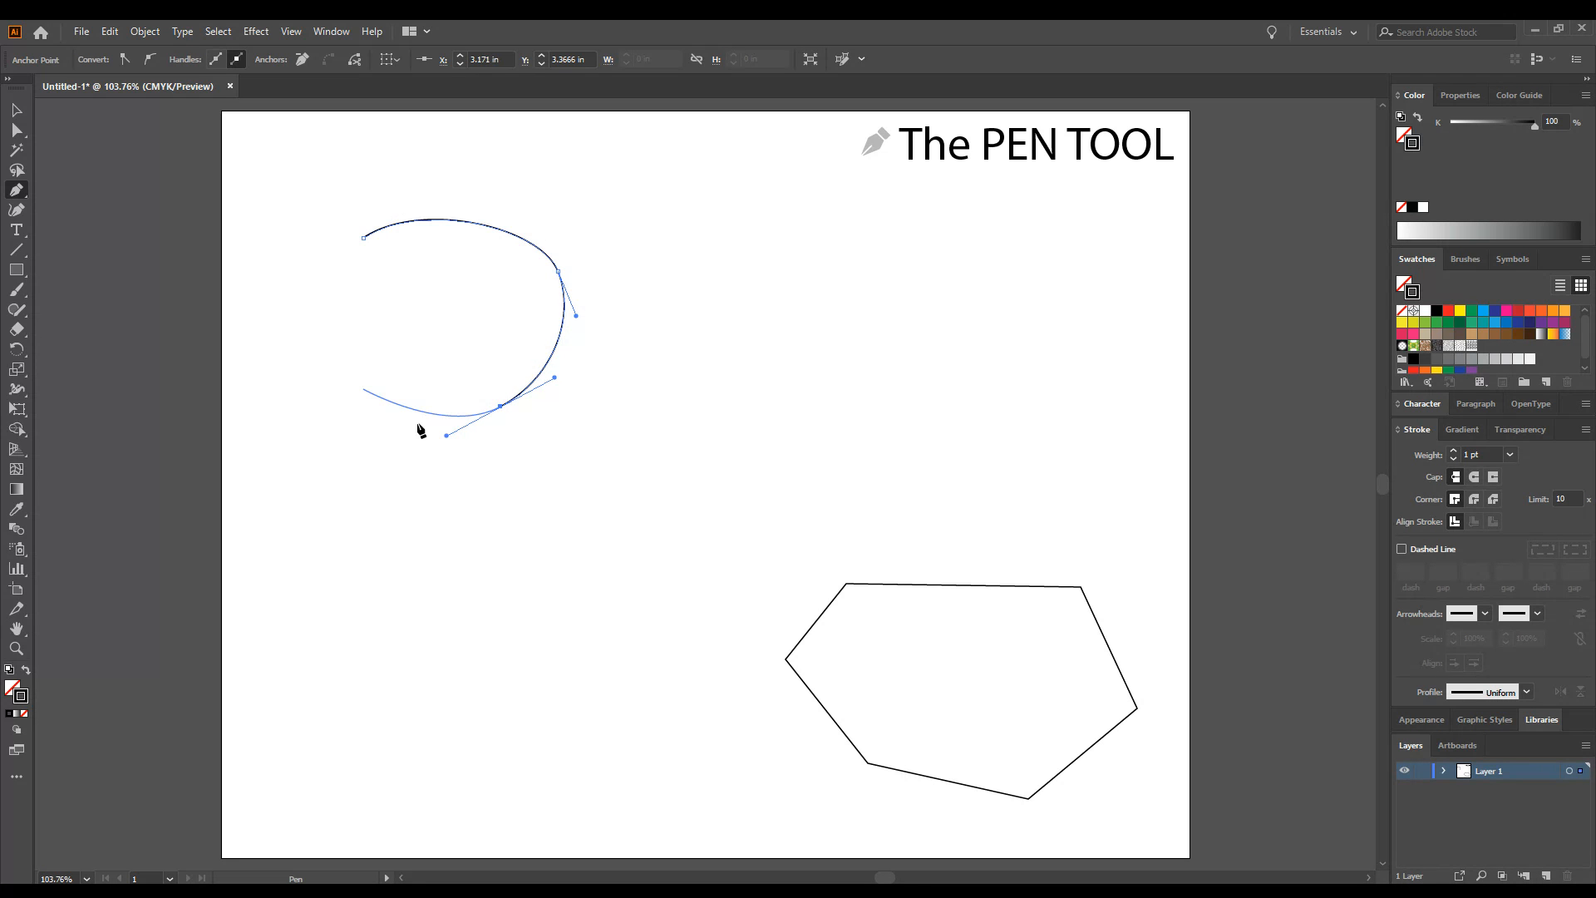
left_click(355, 370)
left_click_drag(354, 371, 324, 313)
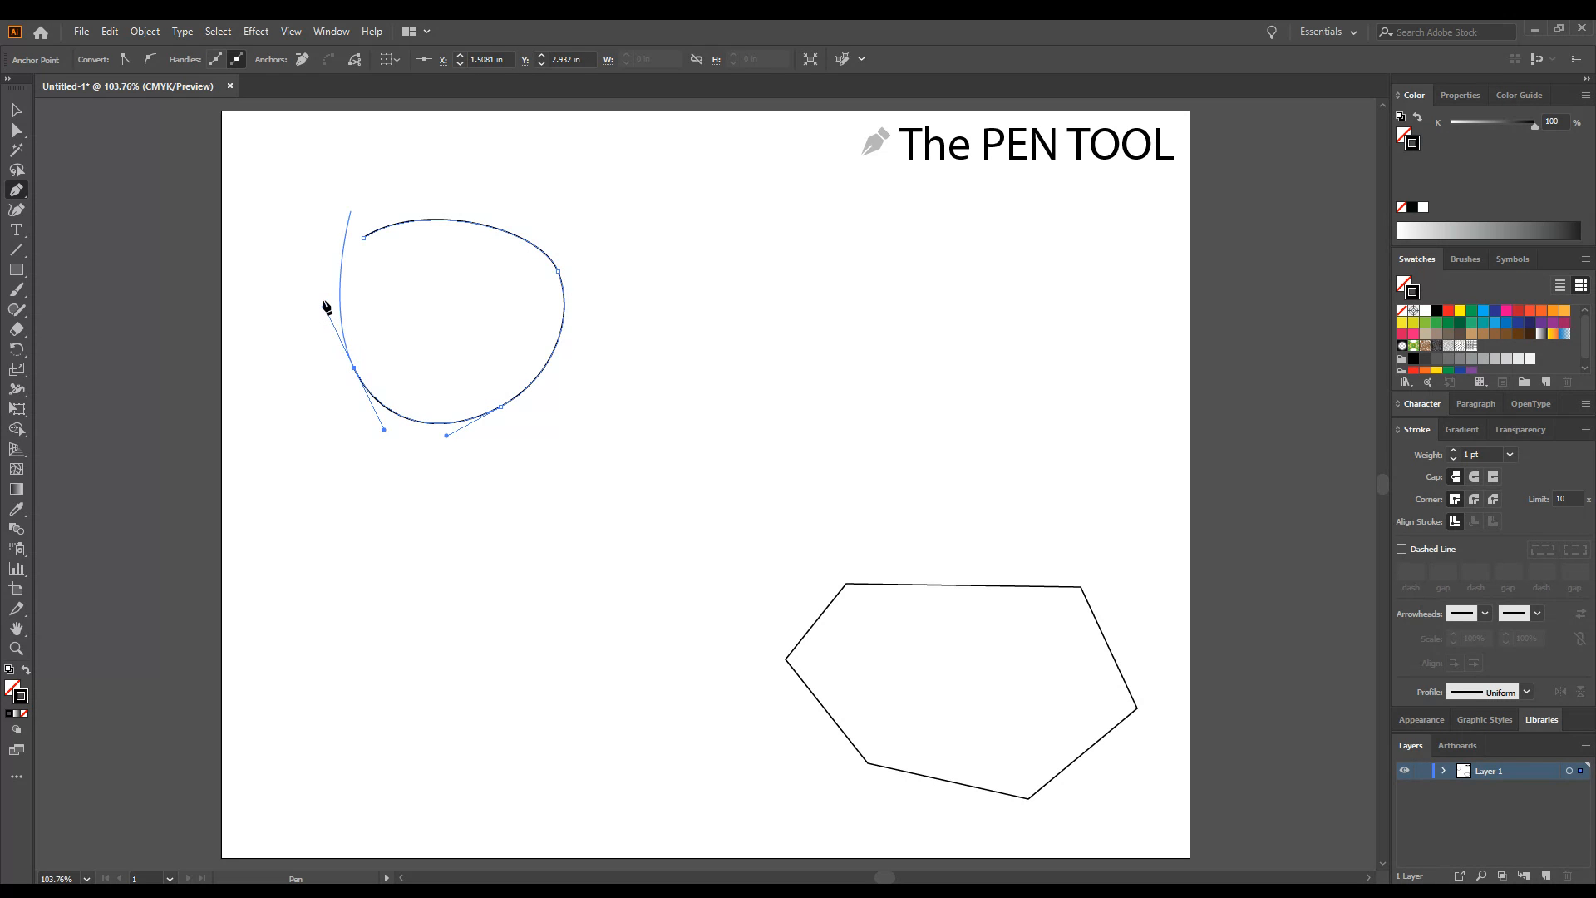
left_click(364, 239)
left_click_drag(364, 241, 391, 221)
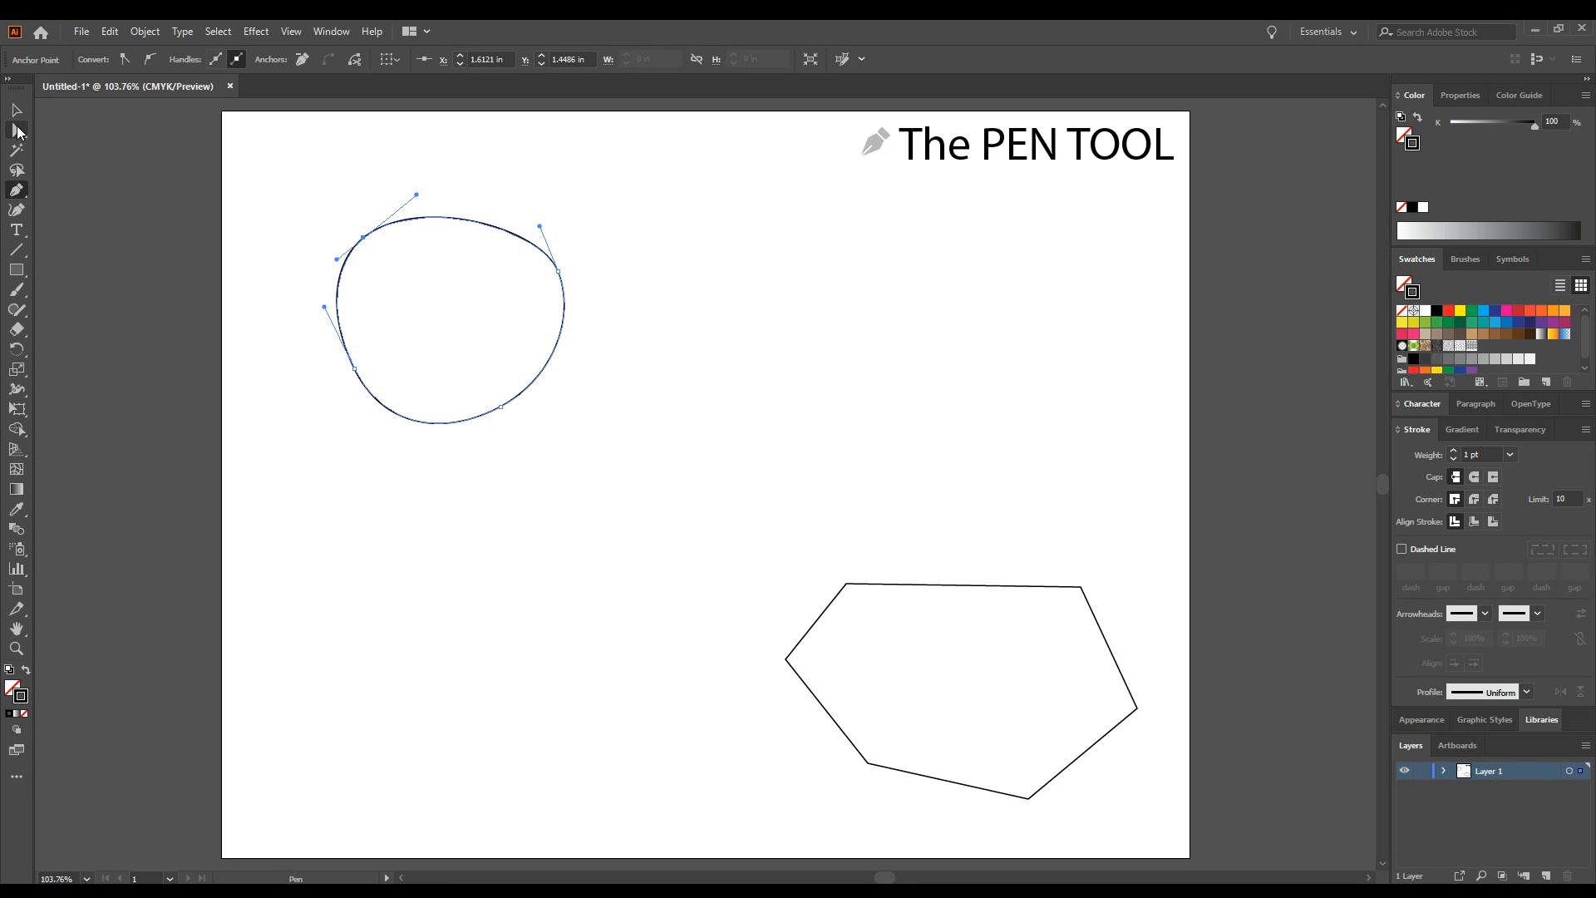
Reposition the rounded path's upper-left, upper-right and lower-right anchor points slightly with Direct Selection to refine its curve.
left_click(17, 131)
left_click_drag(364, 239, 388, 242)
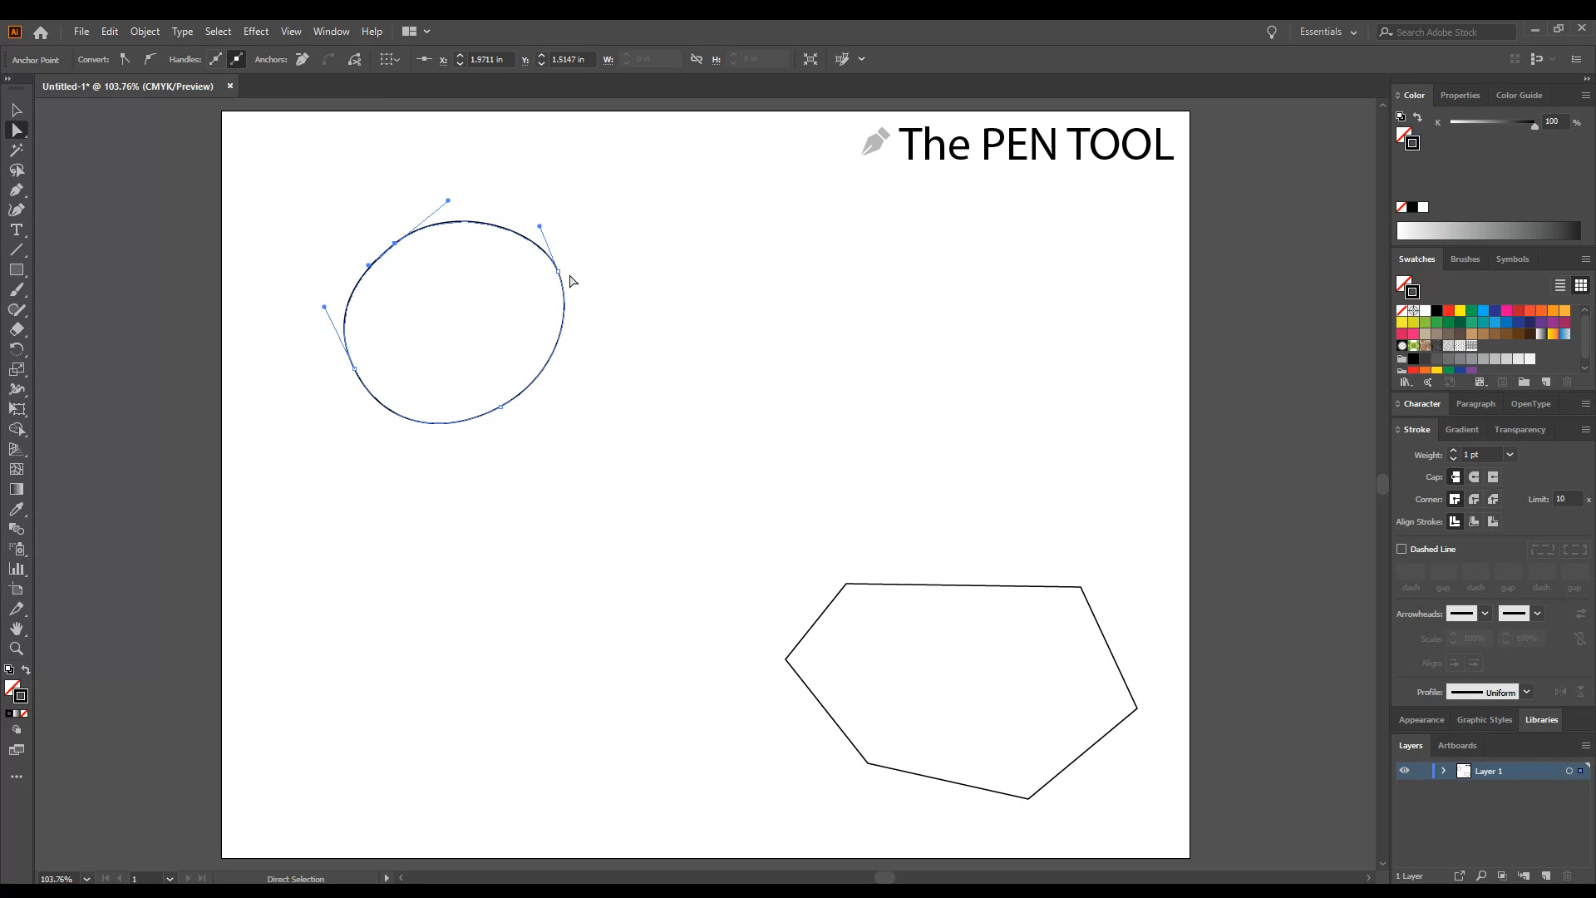
left_click_drag(565, 280, 559, 271)
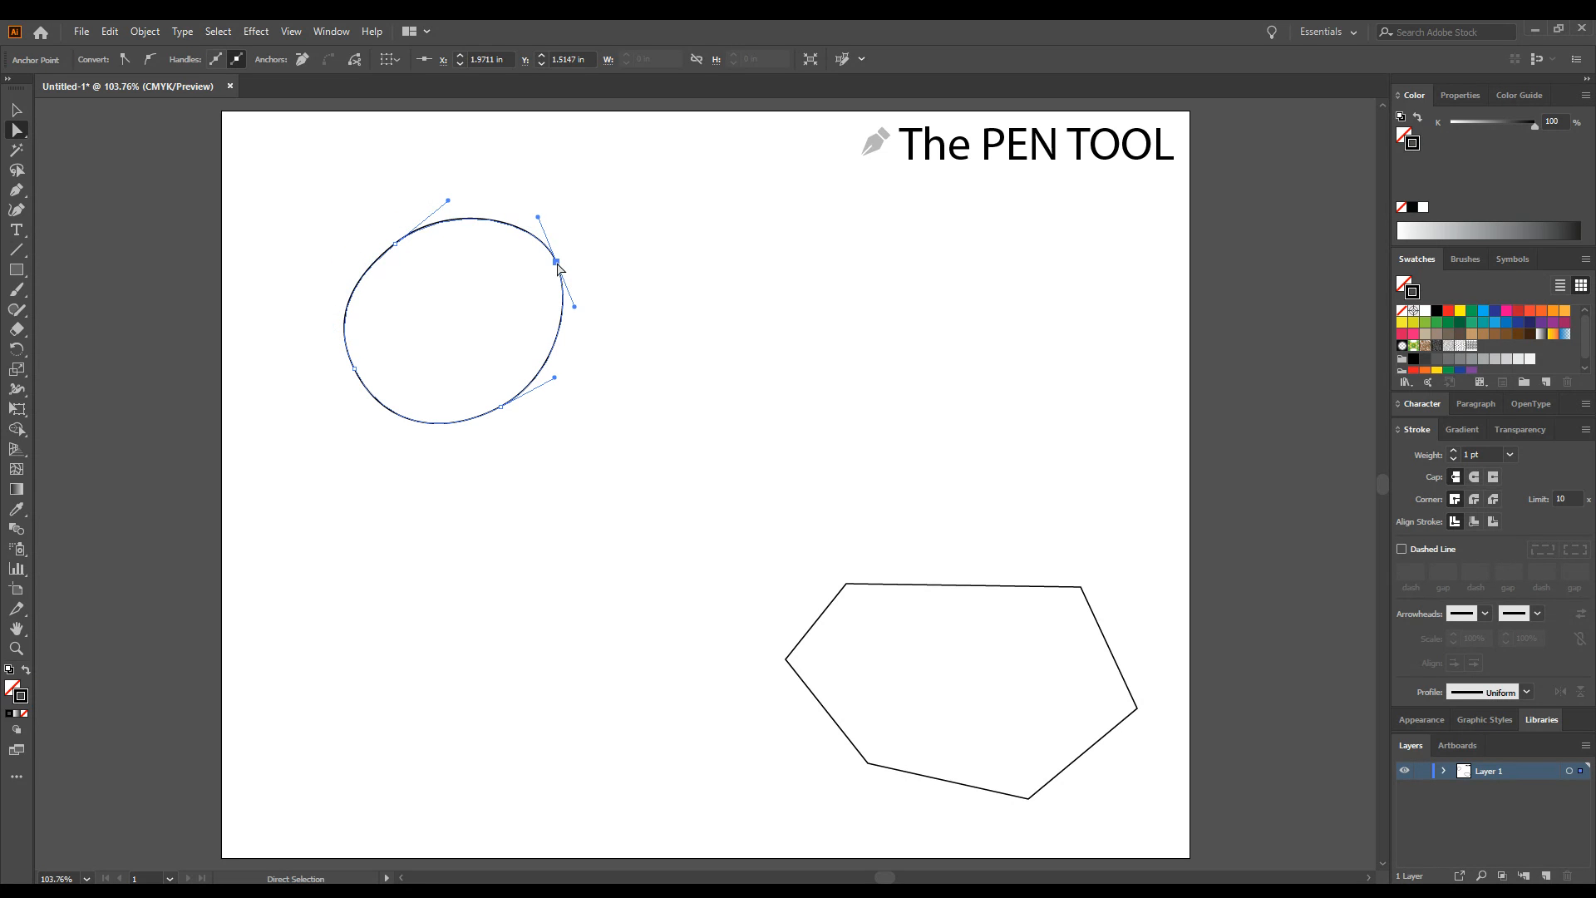
left_click(501, 407)
left_click_drag(503, 410, 515, 402)
Reshape the curve at the rounded path's lower-left anchor by rotating its direction handles and shortening the lower one.
left_click(354, 367)
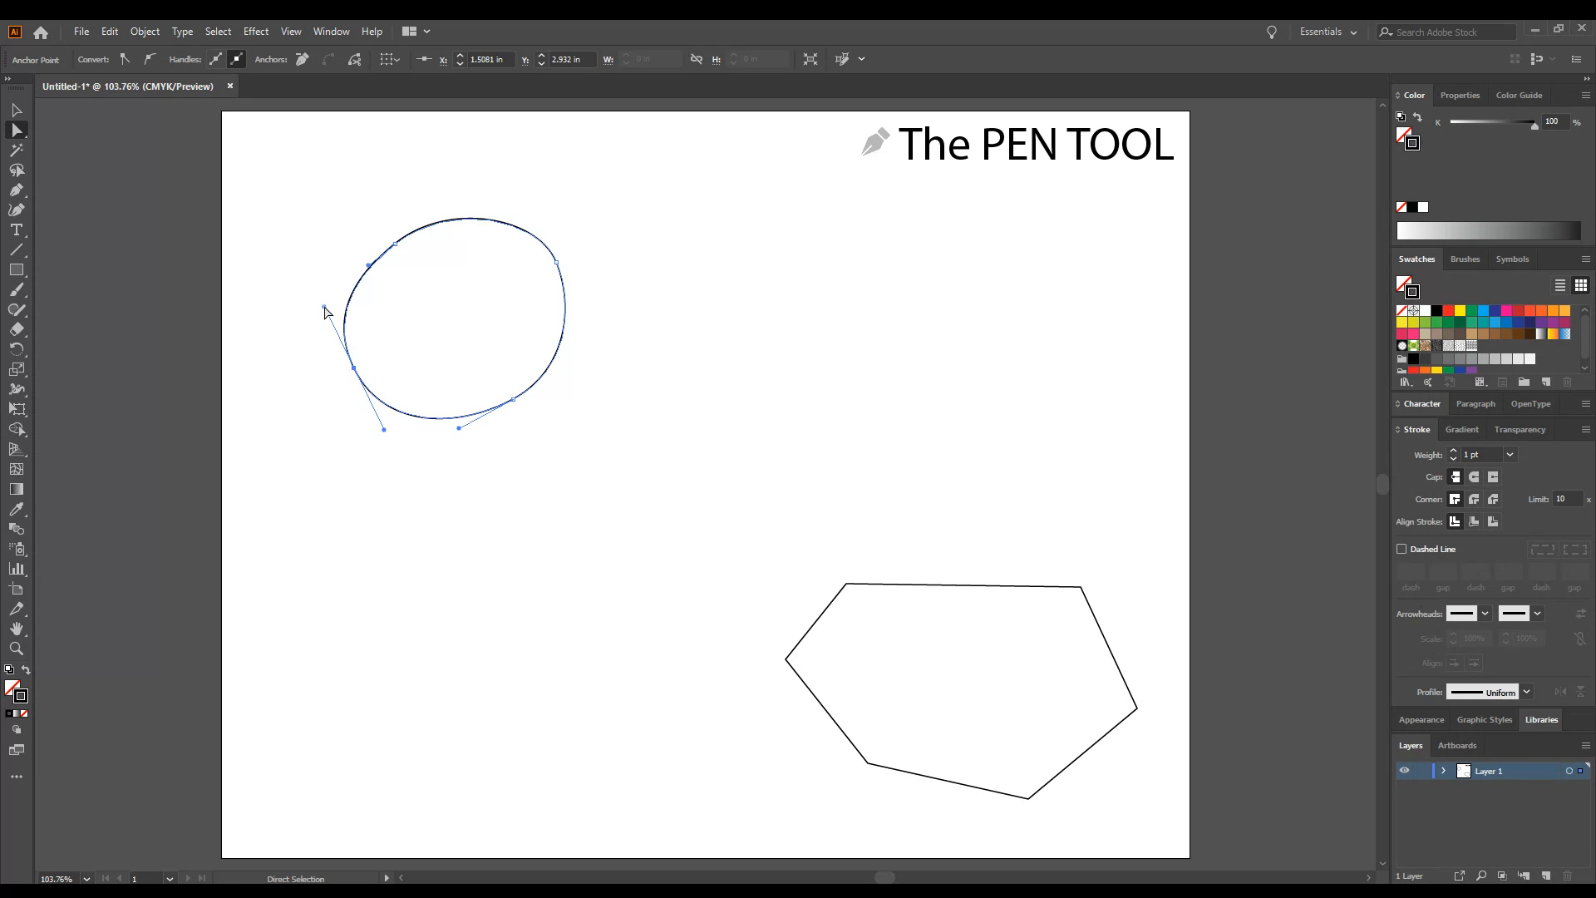
left_click_drag(324, 307, 321, 308)
mouse_move(309, 322)
left_mouse_down()
mouse_move(301, 408)
mouse_move(346, 339)
mouse_move(318, 323)
left_mouse_up()
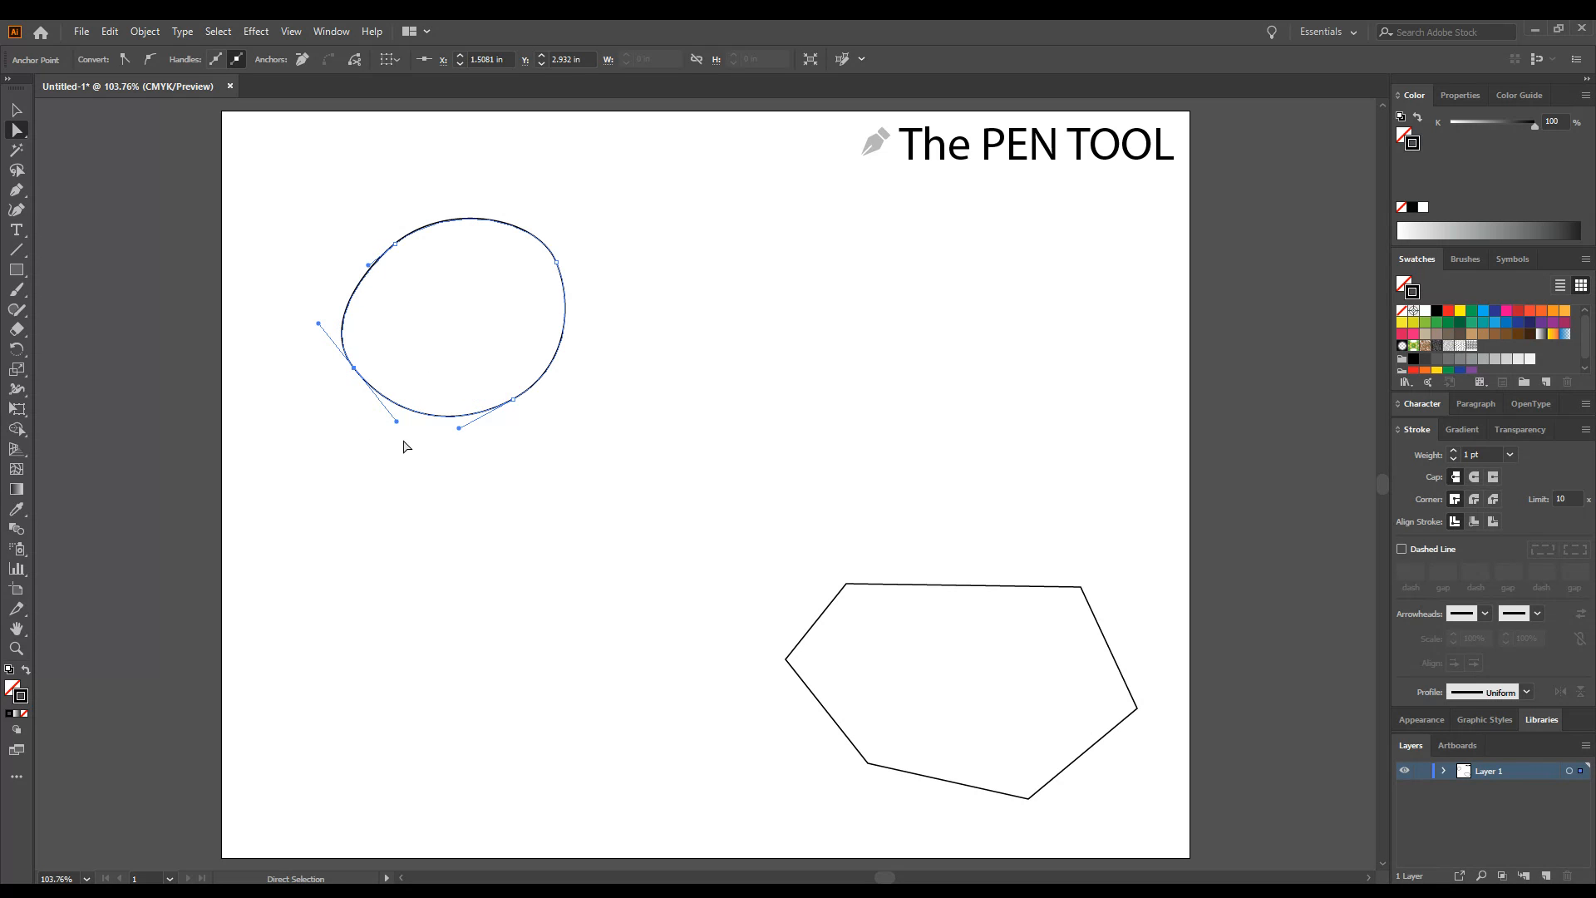
left_click_drag(398, 424, 367, 387)
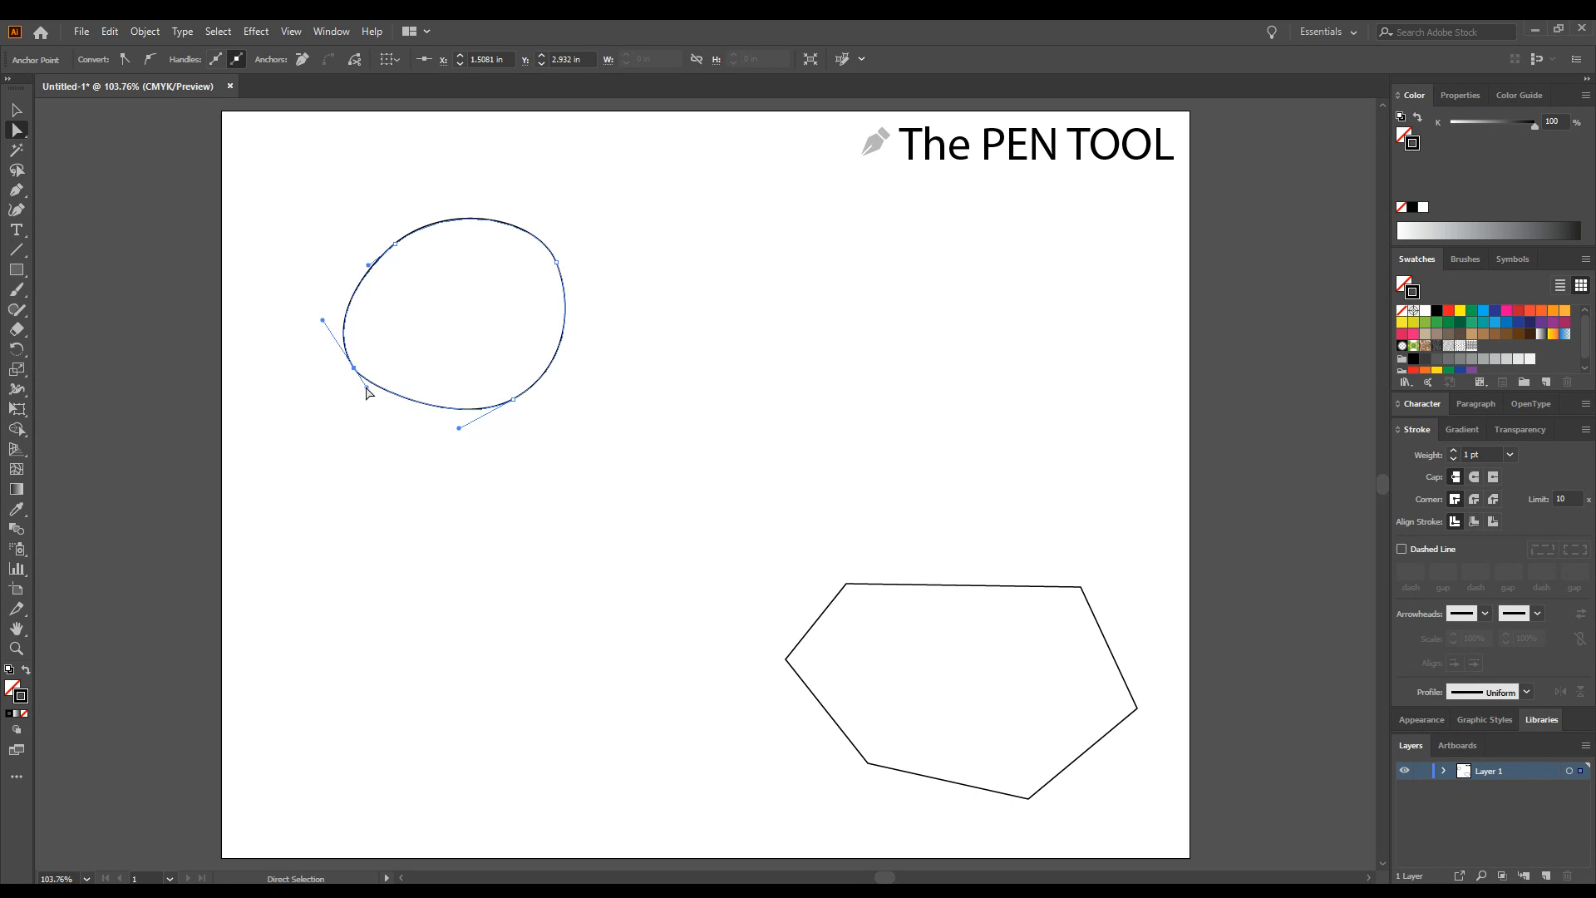
Shorten the upper direction handle at the rounded path's lower-left anchor to tighten its left side.
left_click(325, 328)
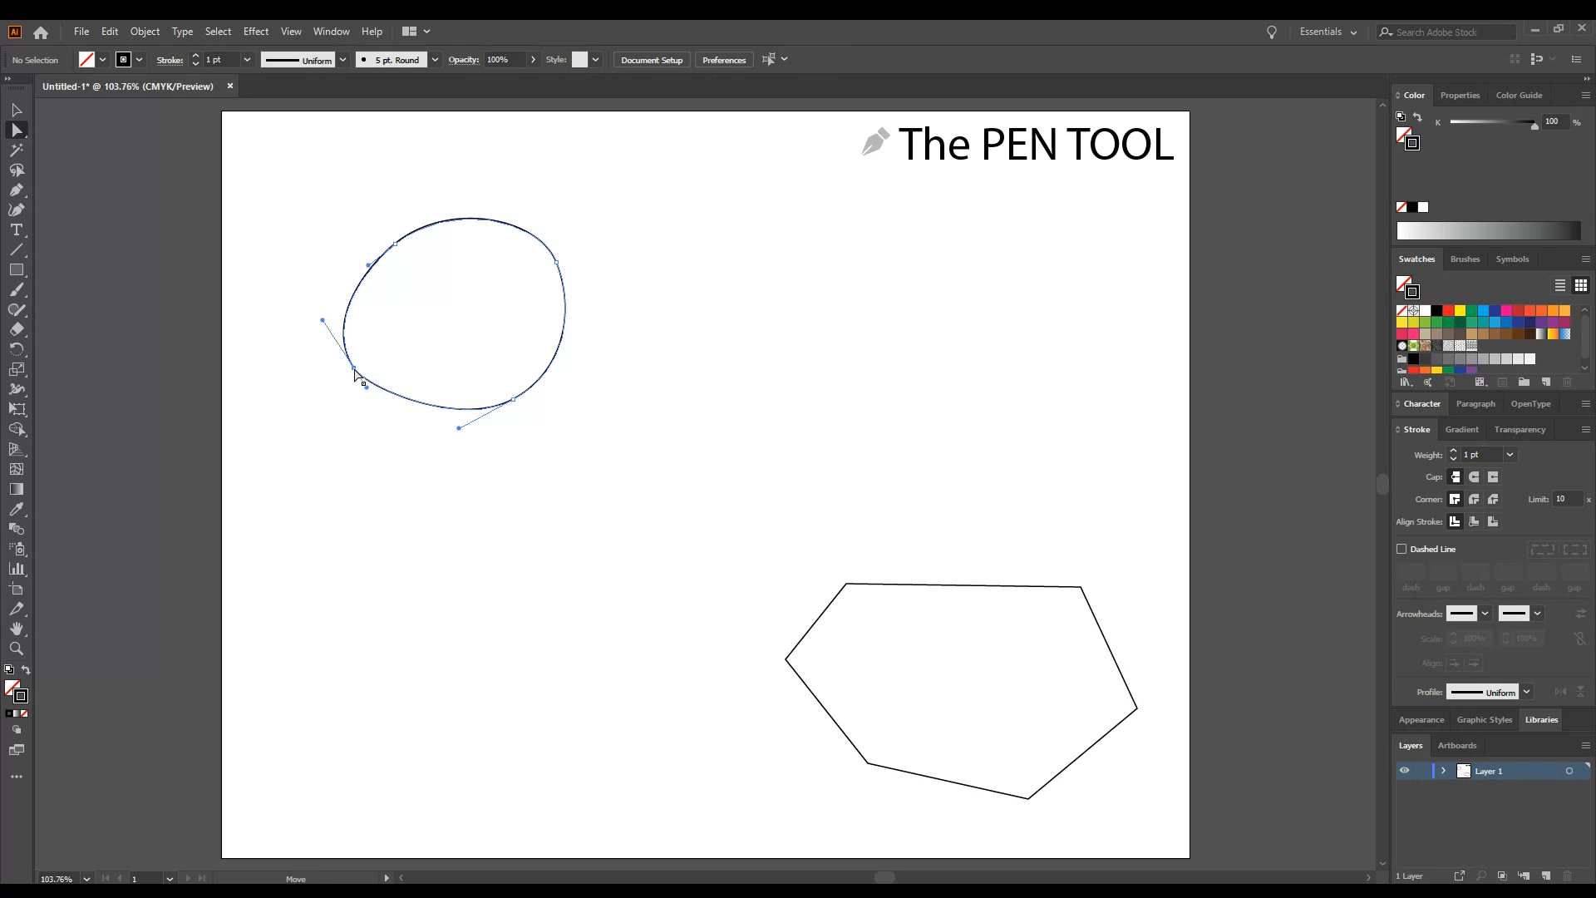
left_click(355, 374)
left_click_drag(323, 321, 336, 341)
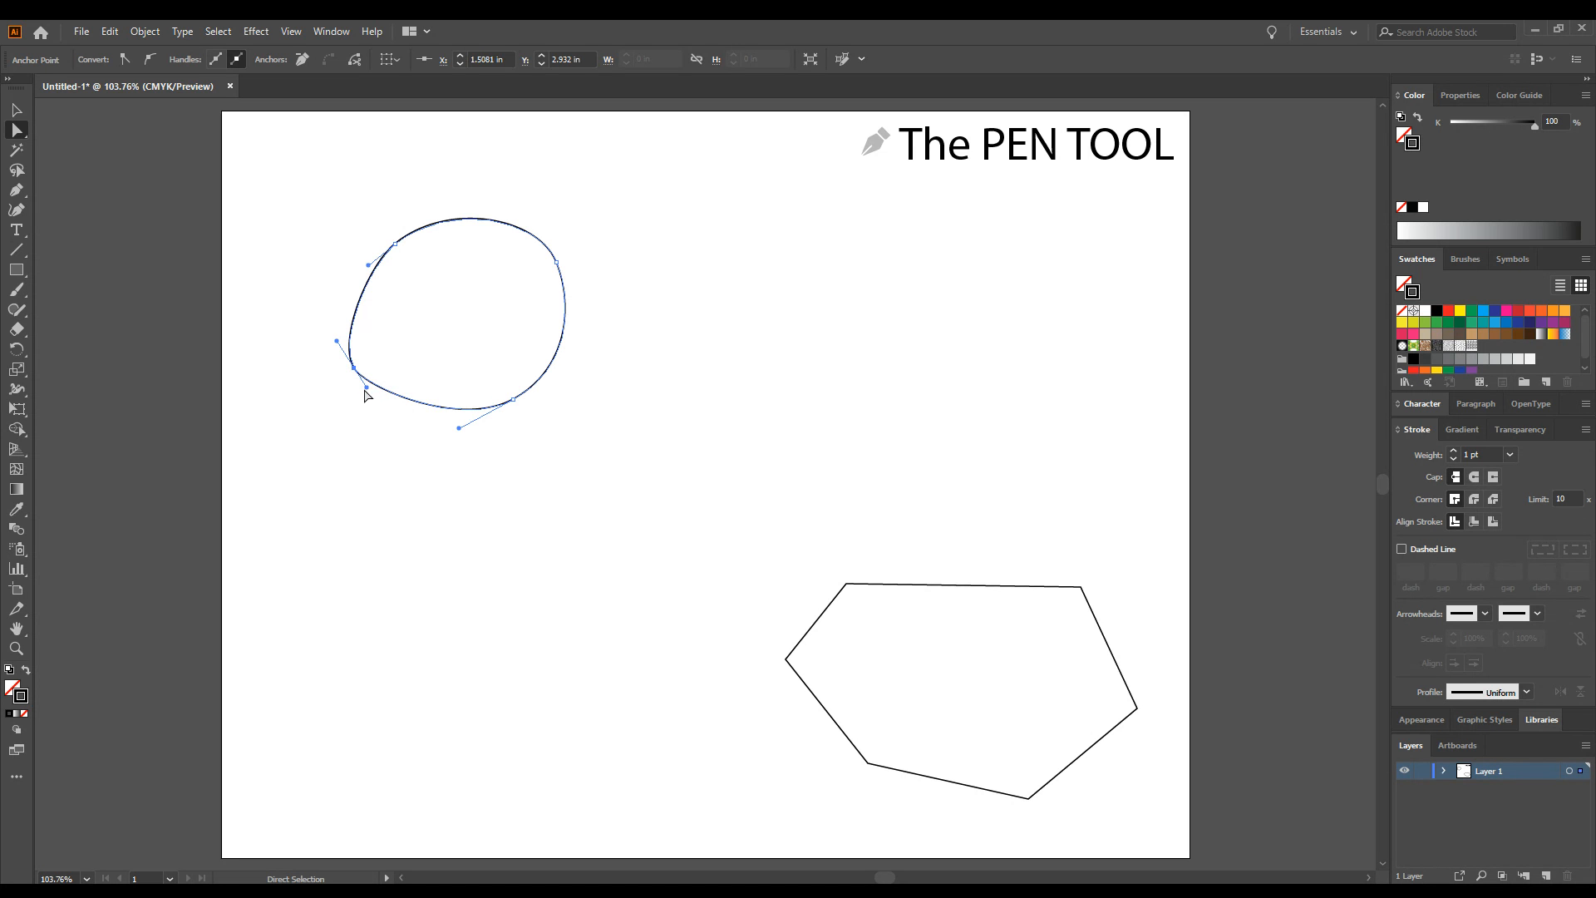
Stretch both direction handles of the rounded path's lower-right anchor outward and pull them back in to a rounded curve.
left_click(513, 401)
left_click_drag(459, 427, 334, 494)
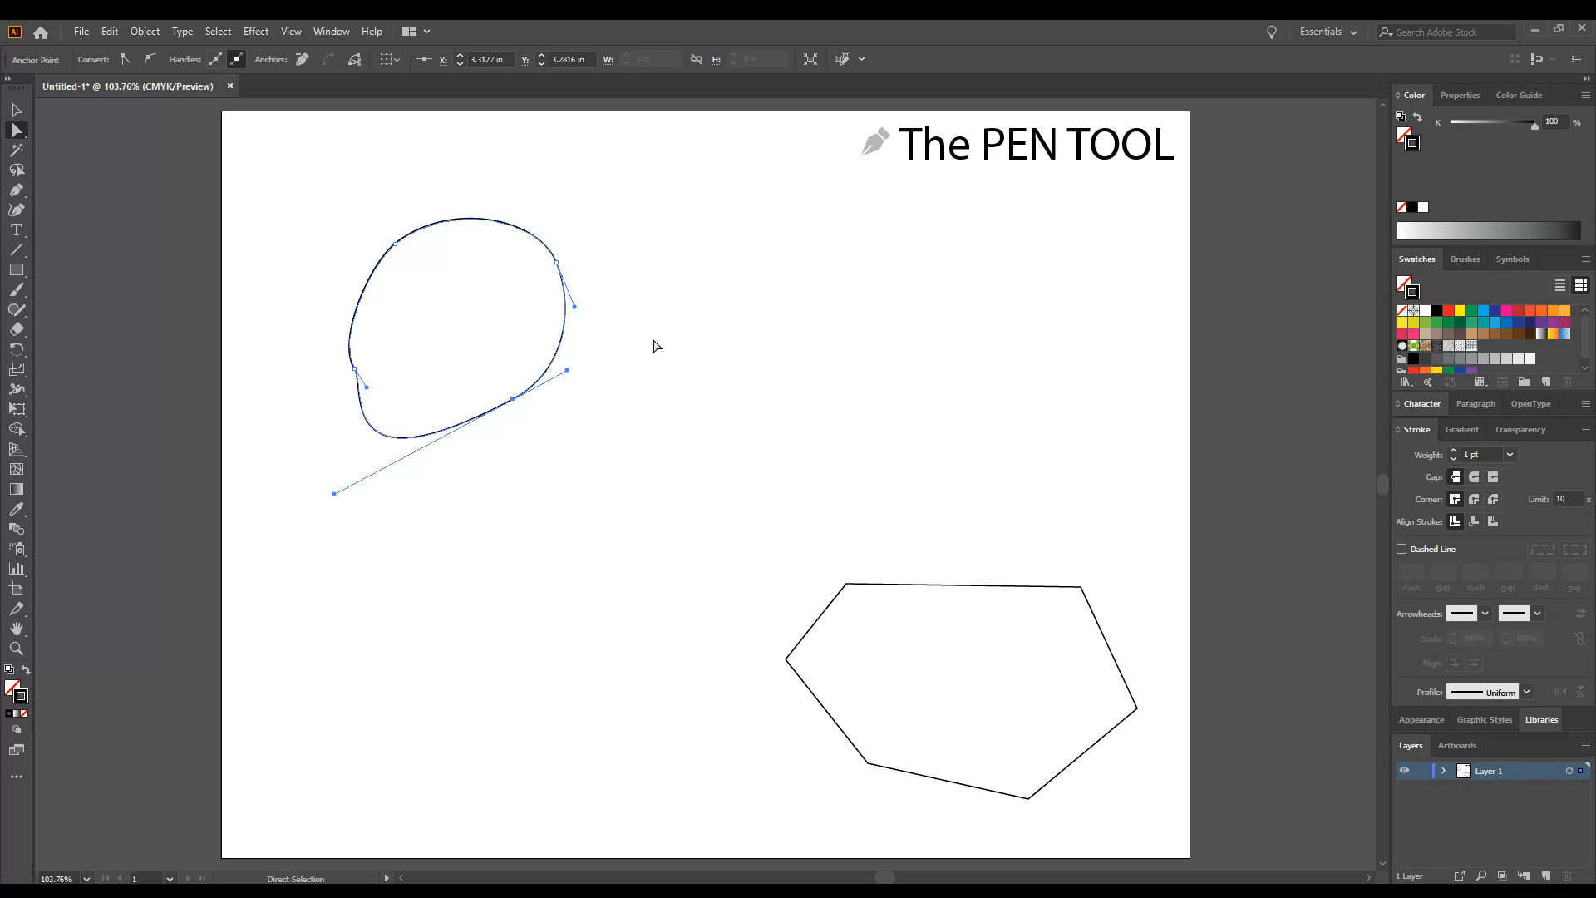
left_click_drag(568, 370, 691, 331)
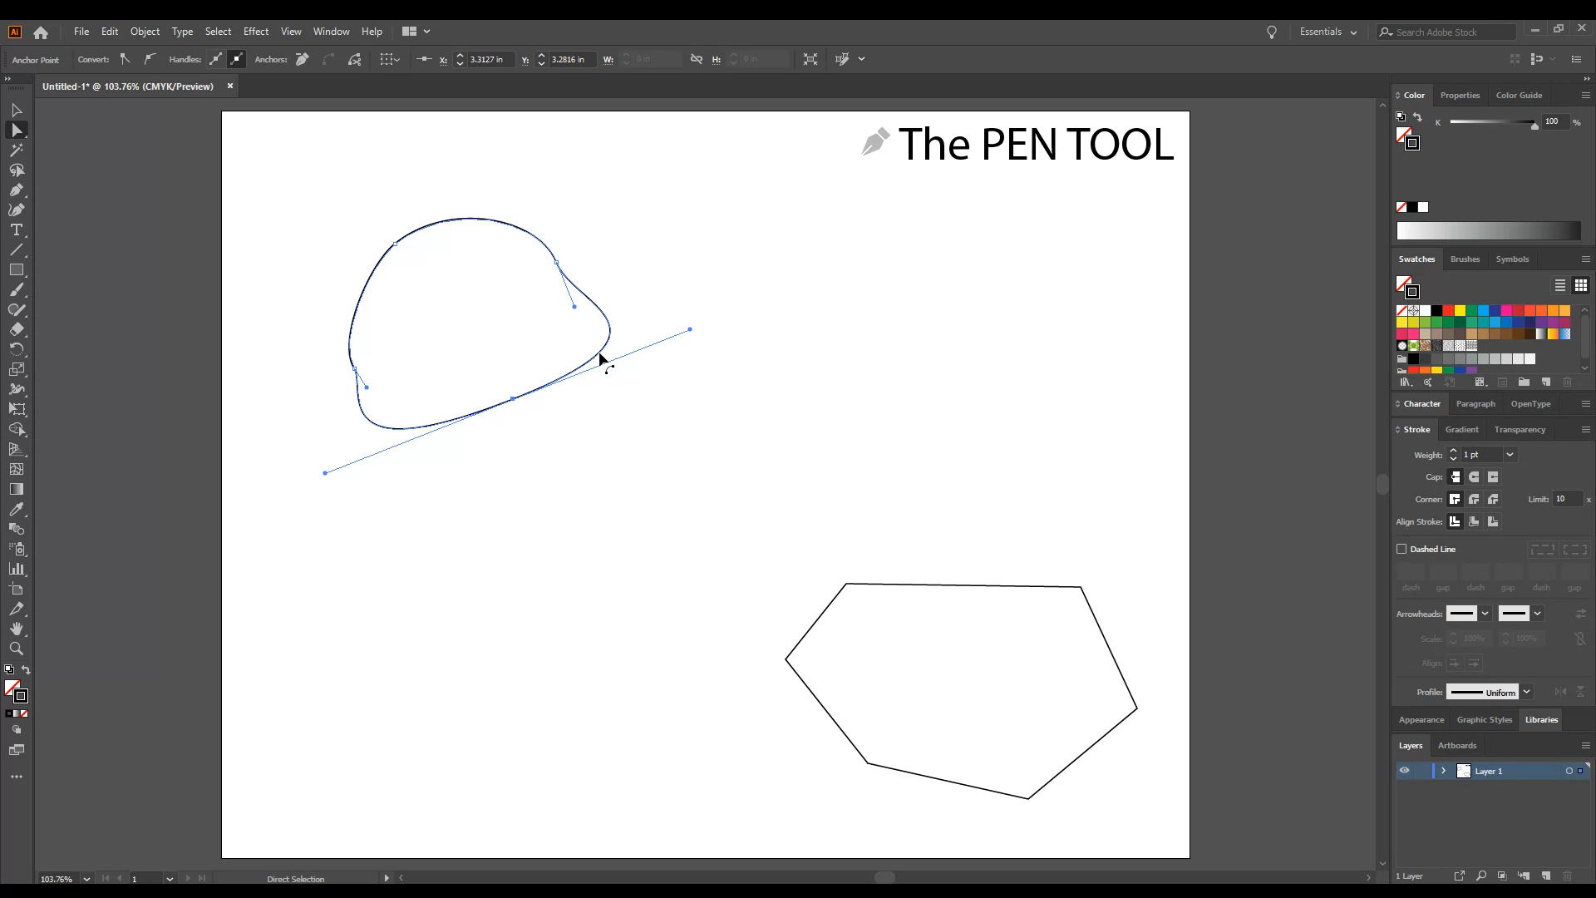
left_click_drag(694, 334, 574, 376)
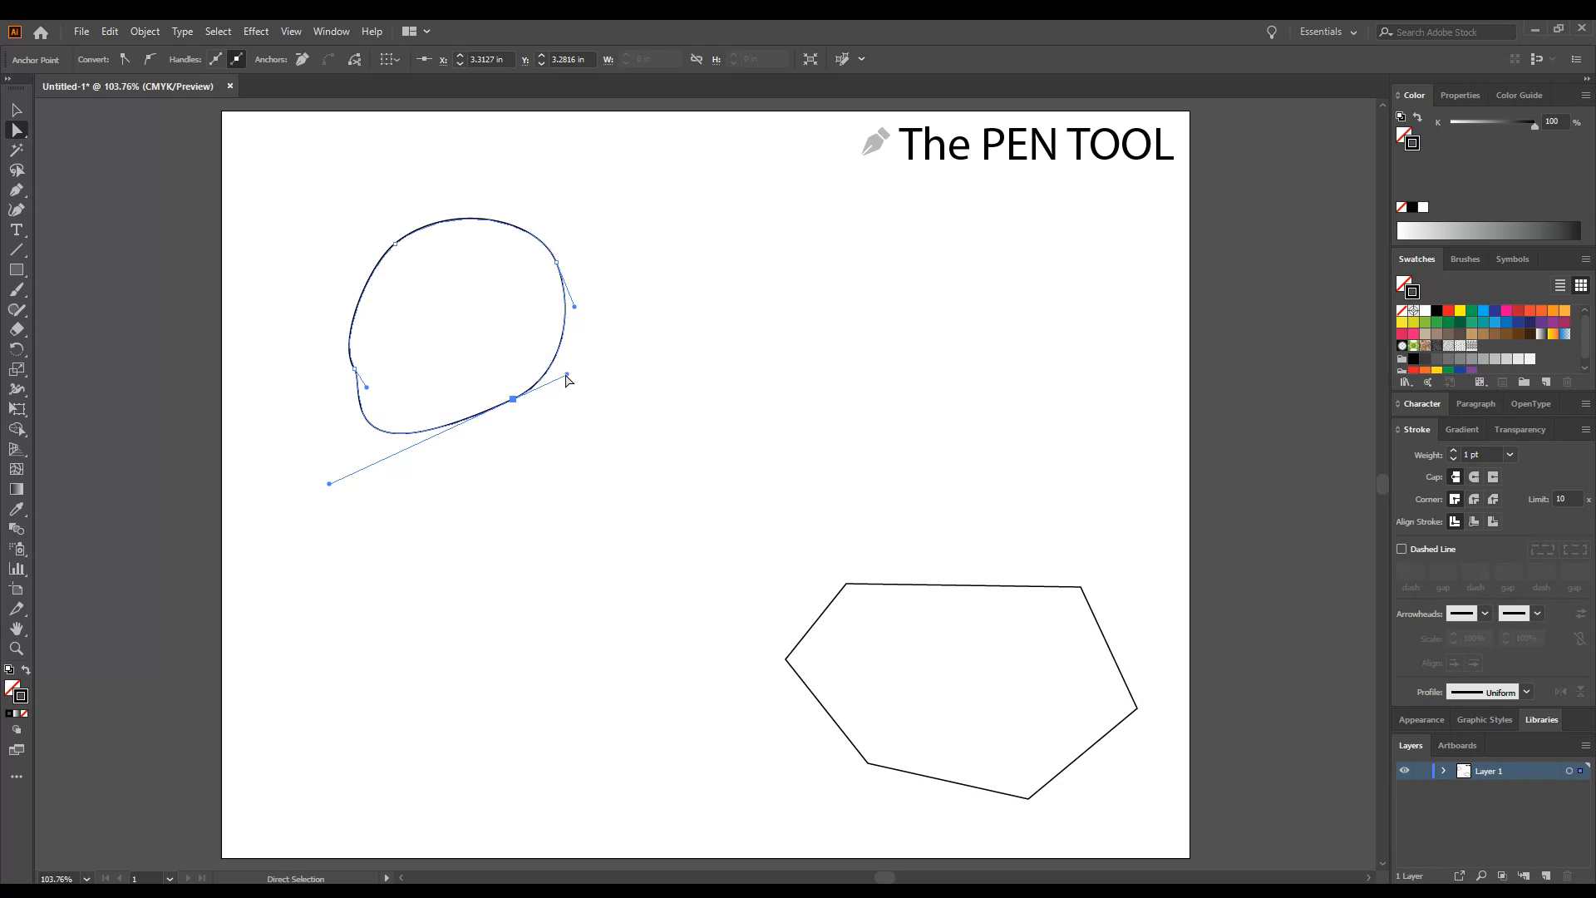
left_click_drag(331, 486, 422, 445)
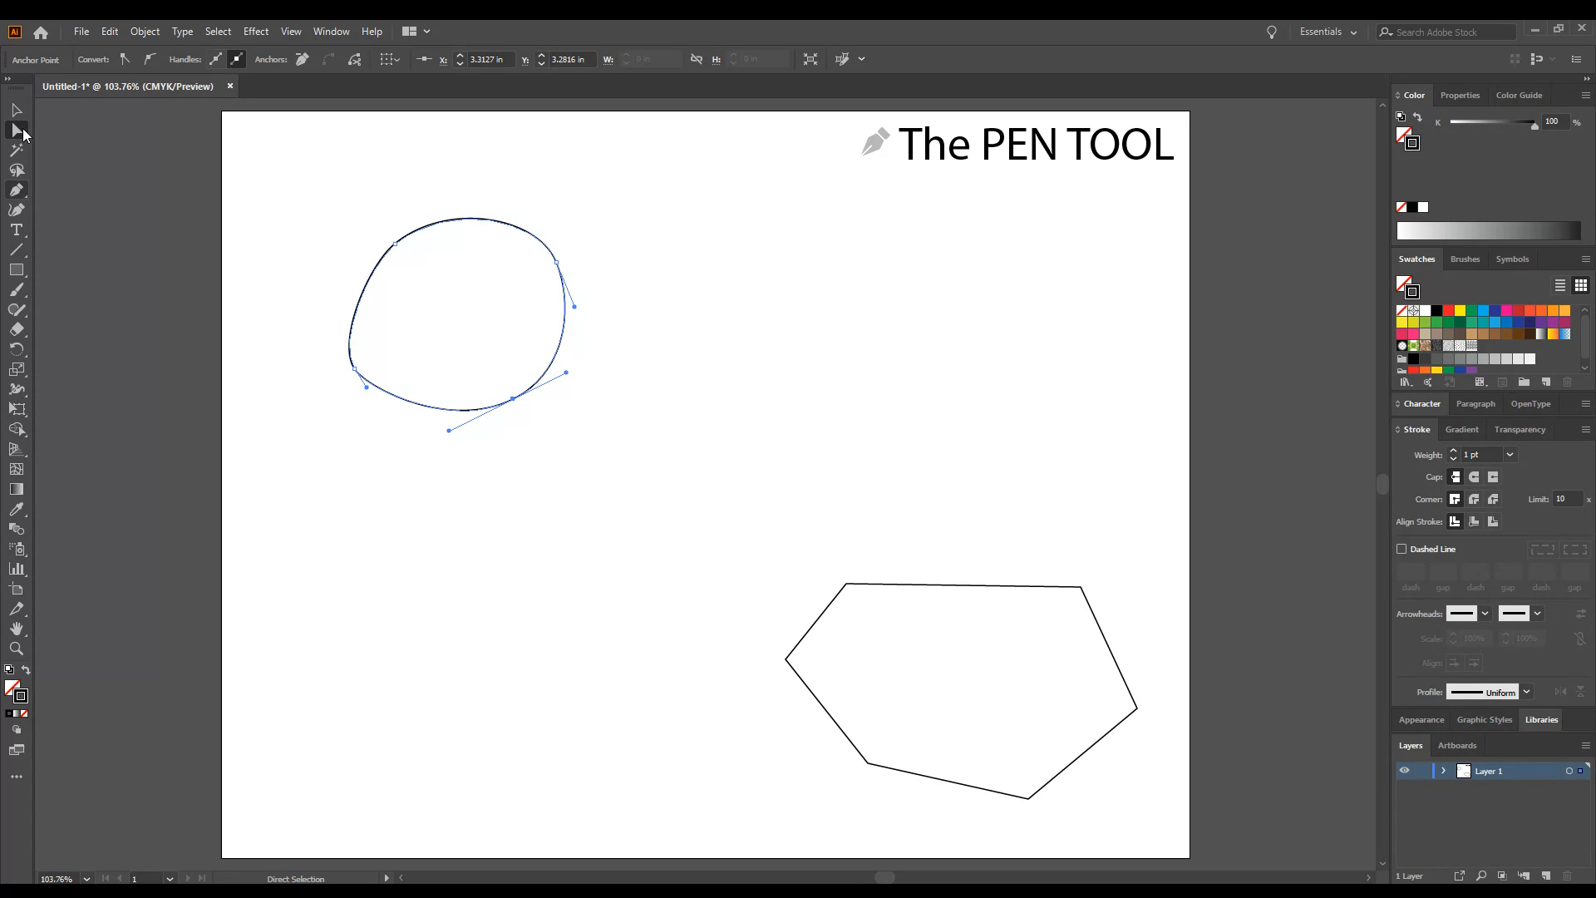
Draw a closed goggle-shaped path about 4.2 in wide below the title with the Pen tool, with straight top and sides and a wavy bottom edge.
left_click(17, 193)
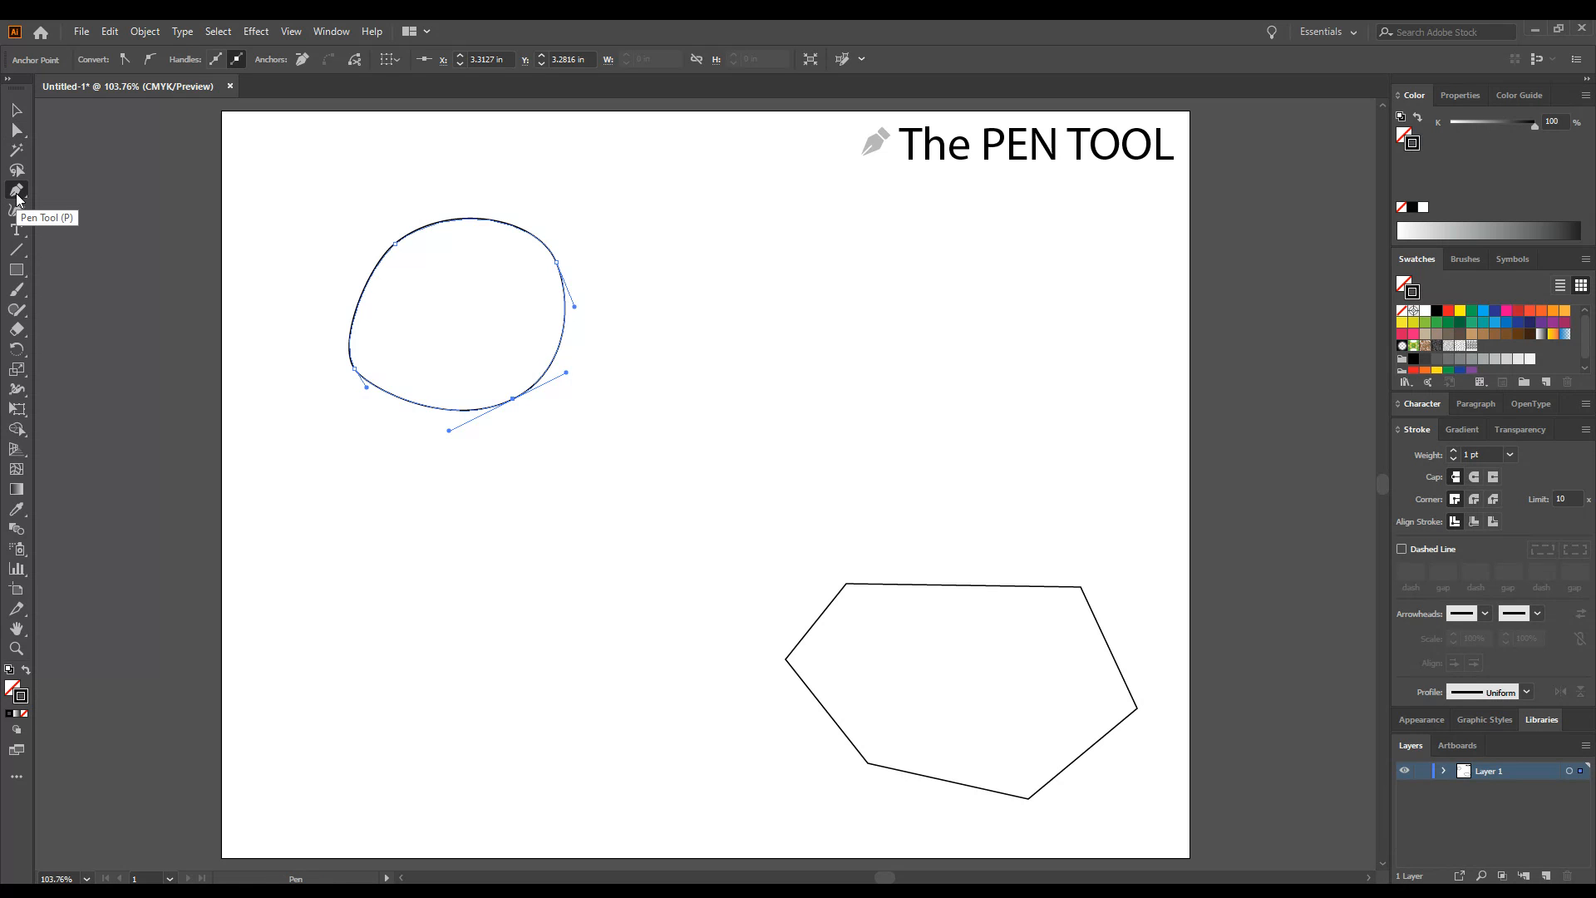
left_click(767, 234)
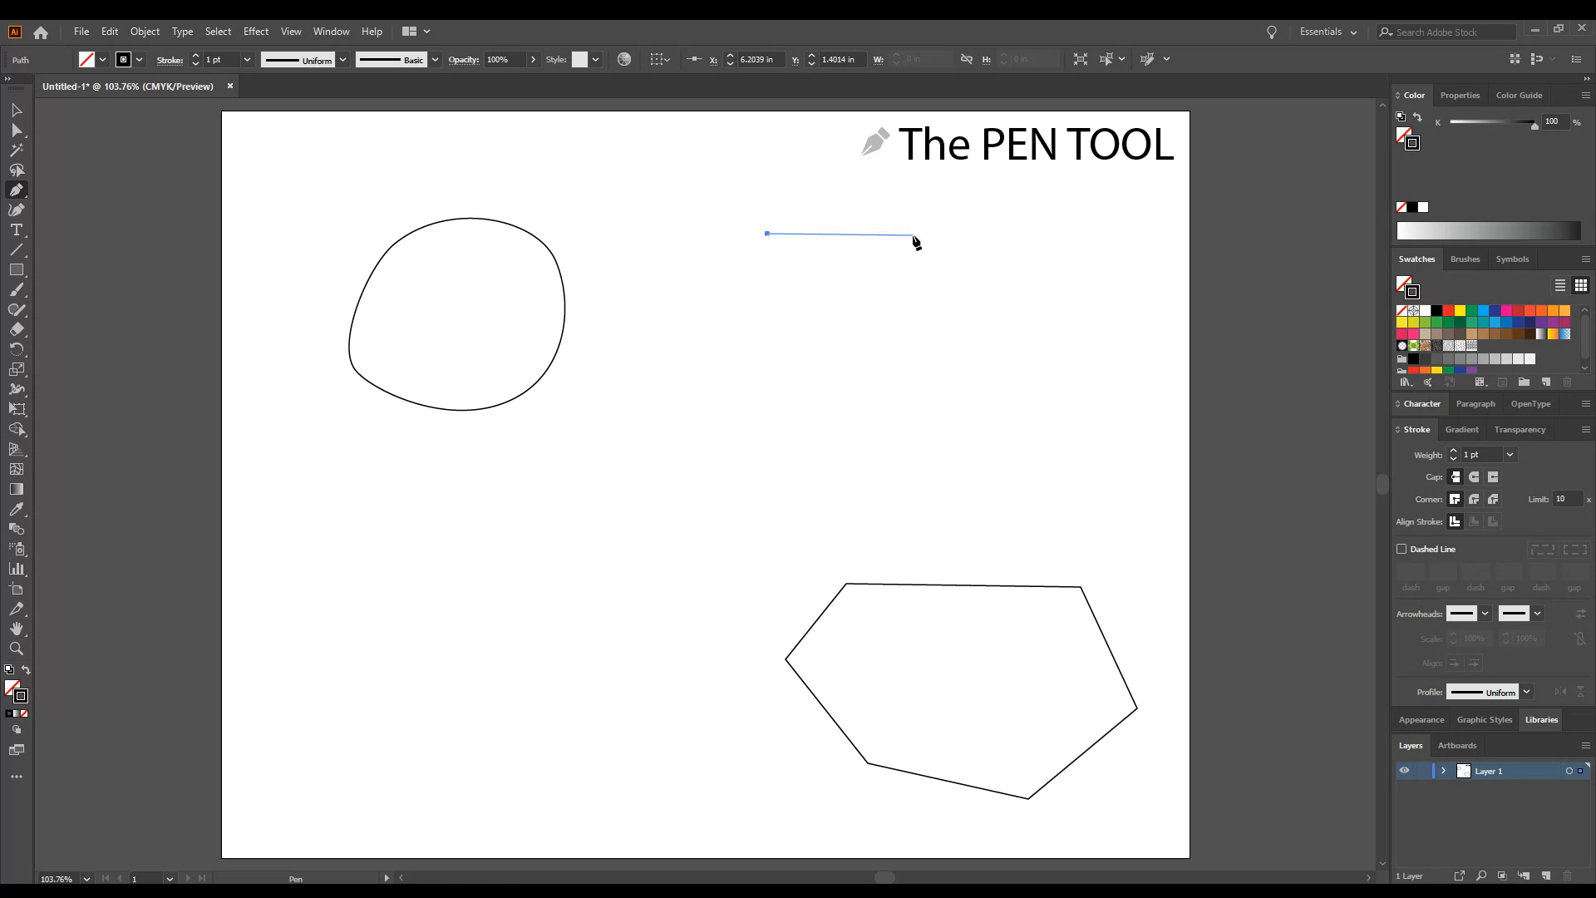
left_click(1071, 234)
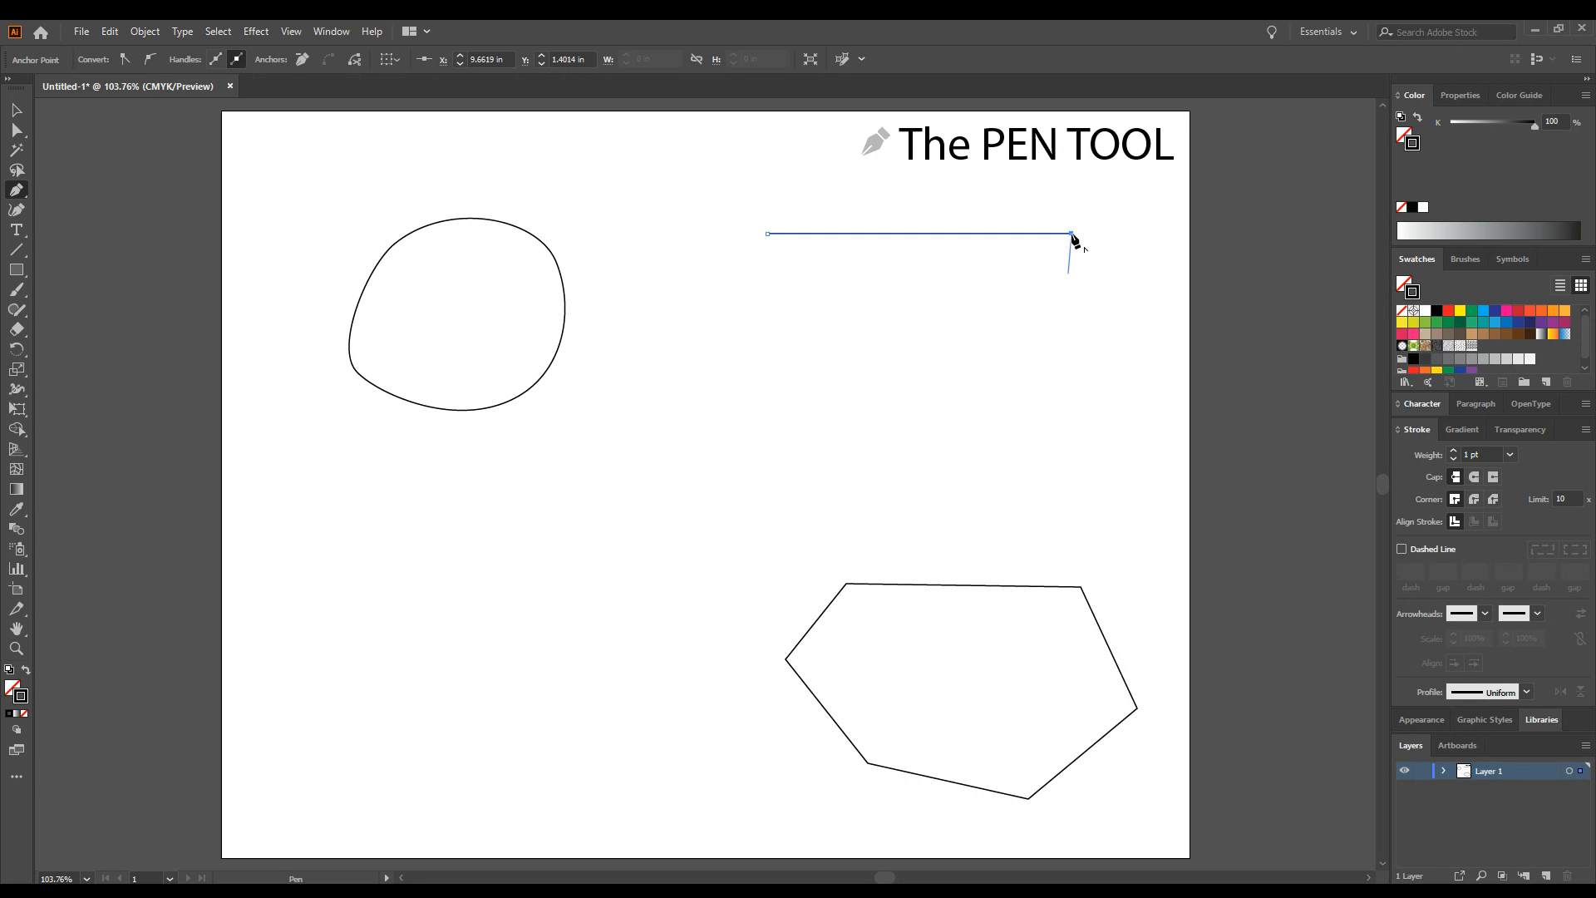
left_click(1070, 376)
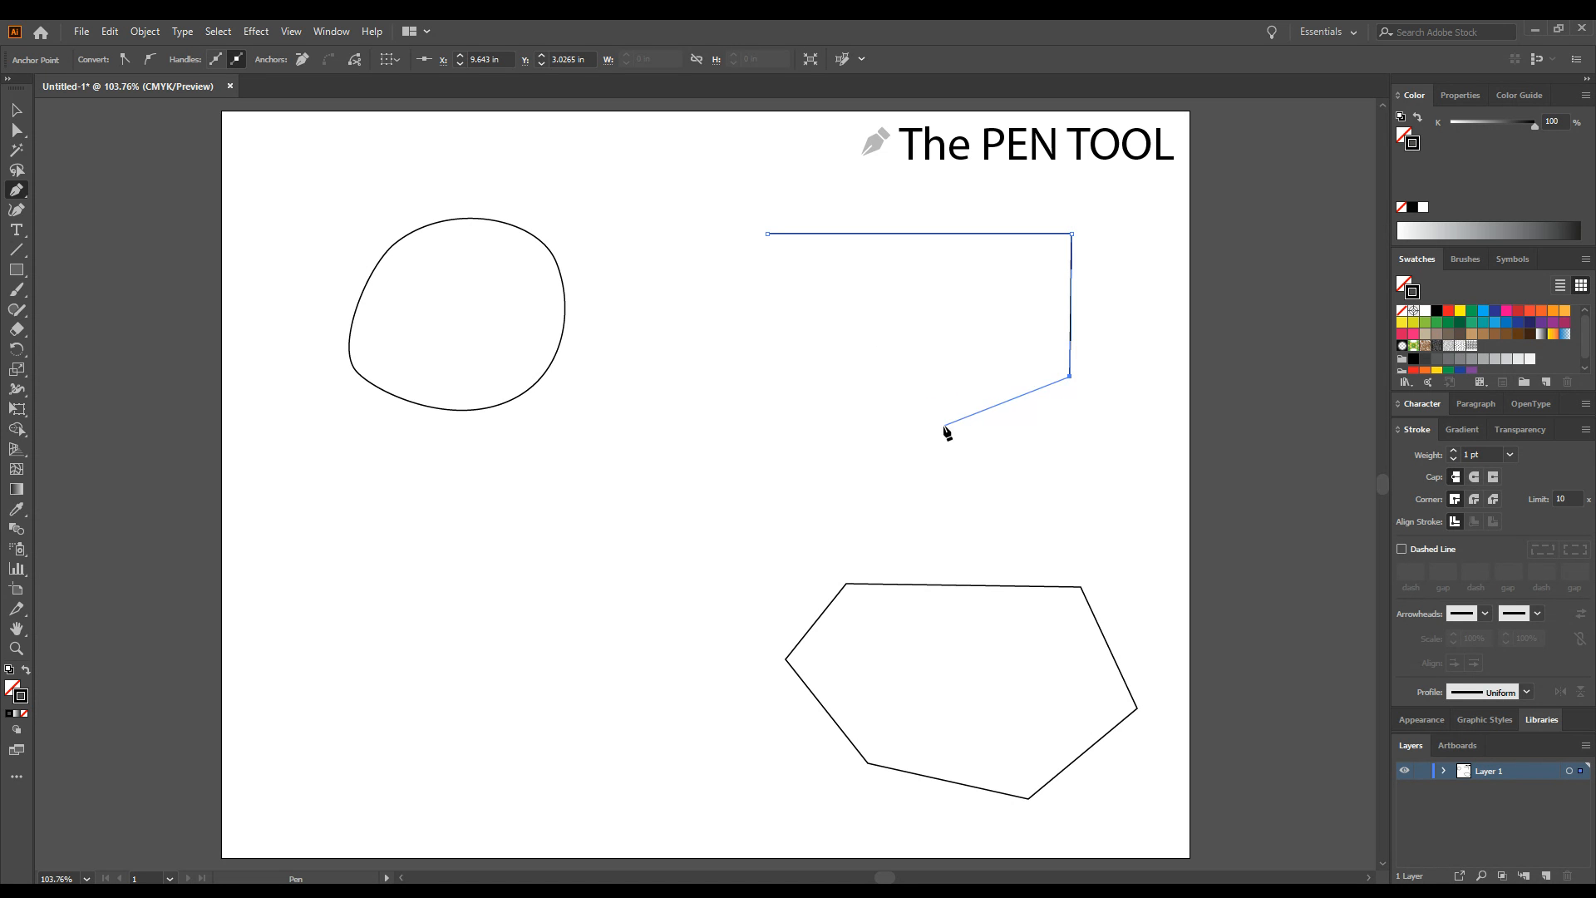
left_click_drag(966, 418, 894, 419)
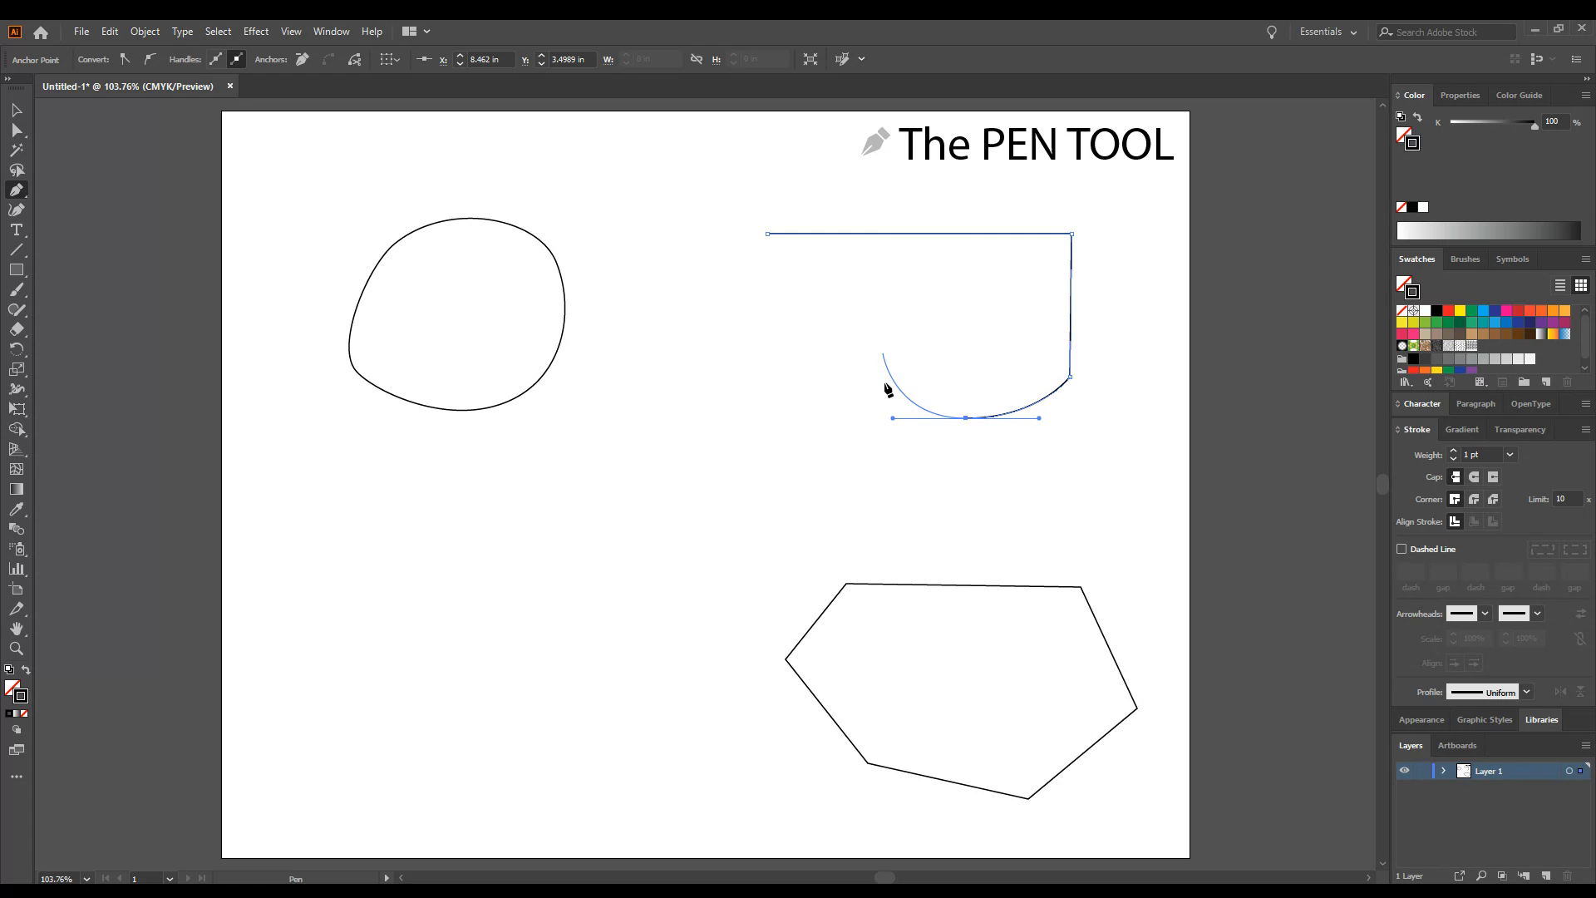
left_click_drag(867, 351, 805, 348)
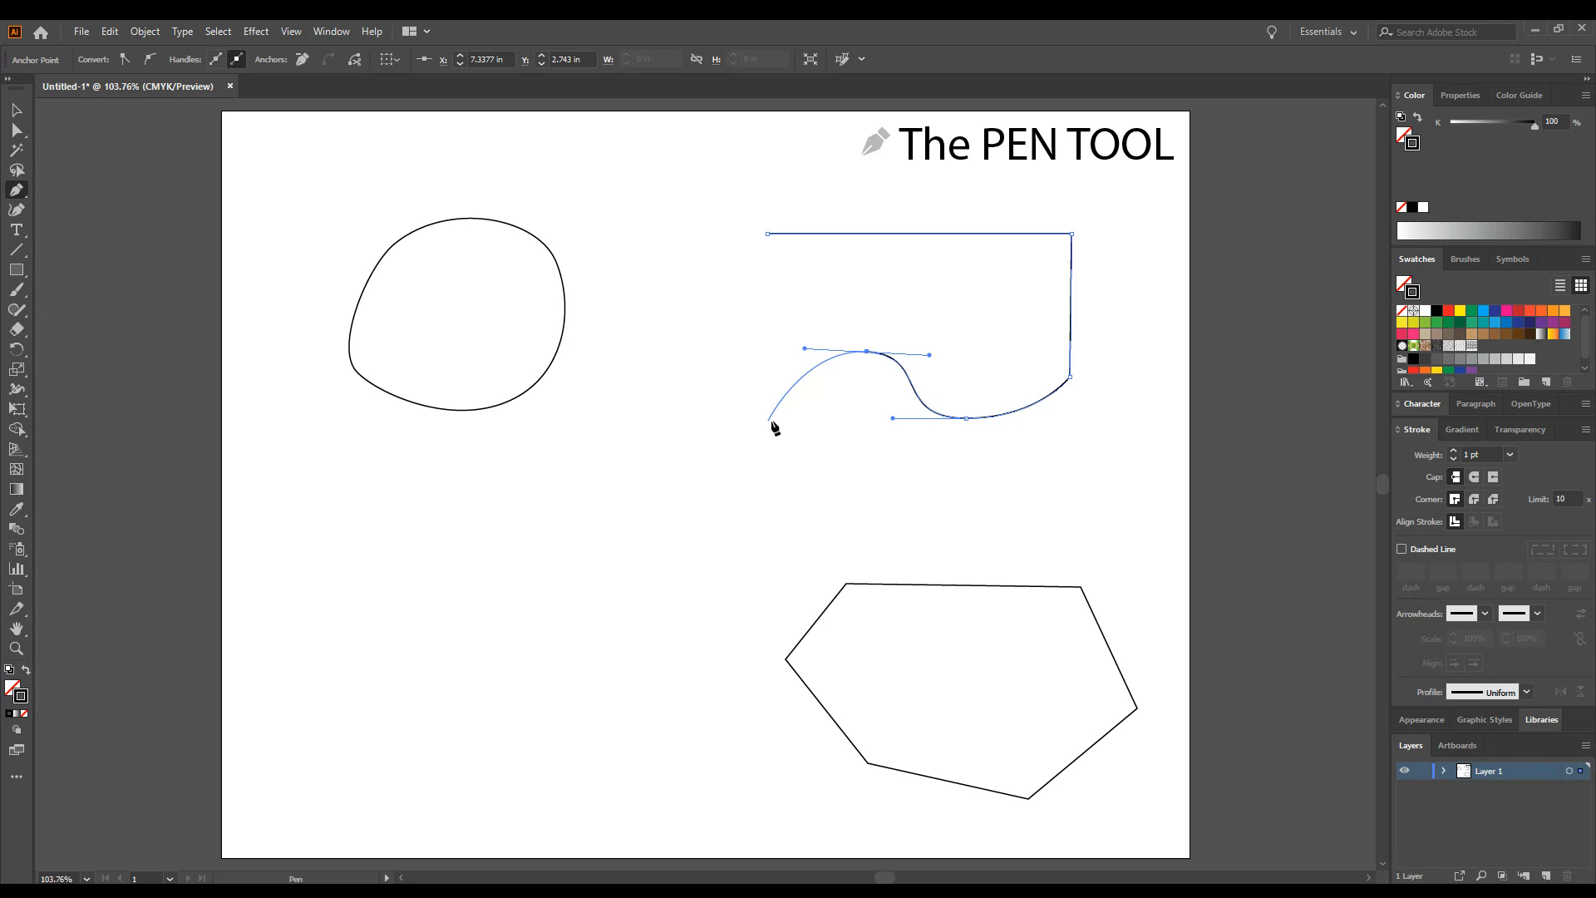
left_click_drag(773, 419, 724, 412)
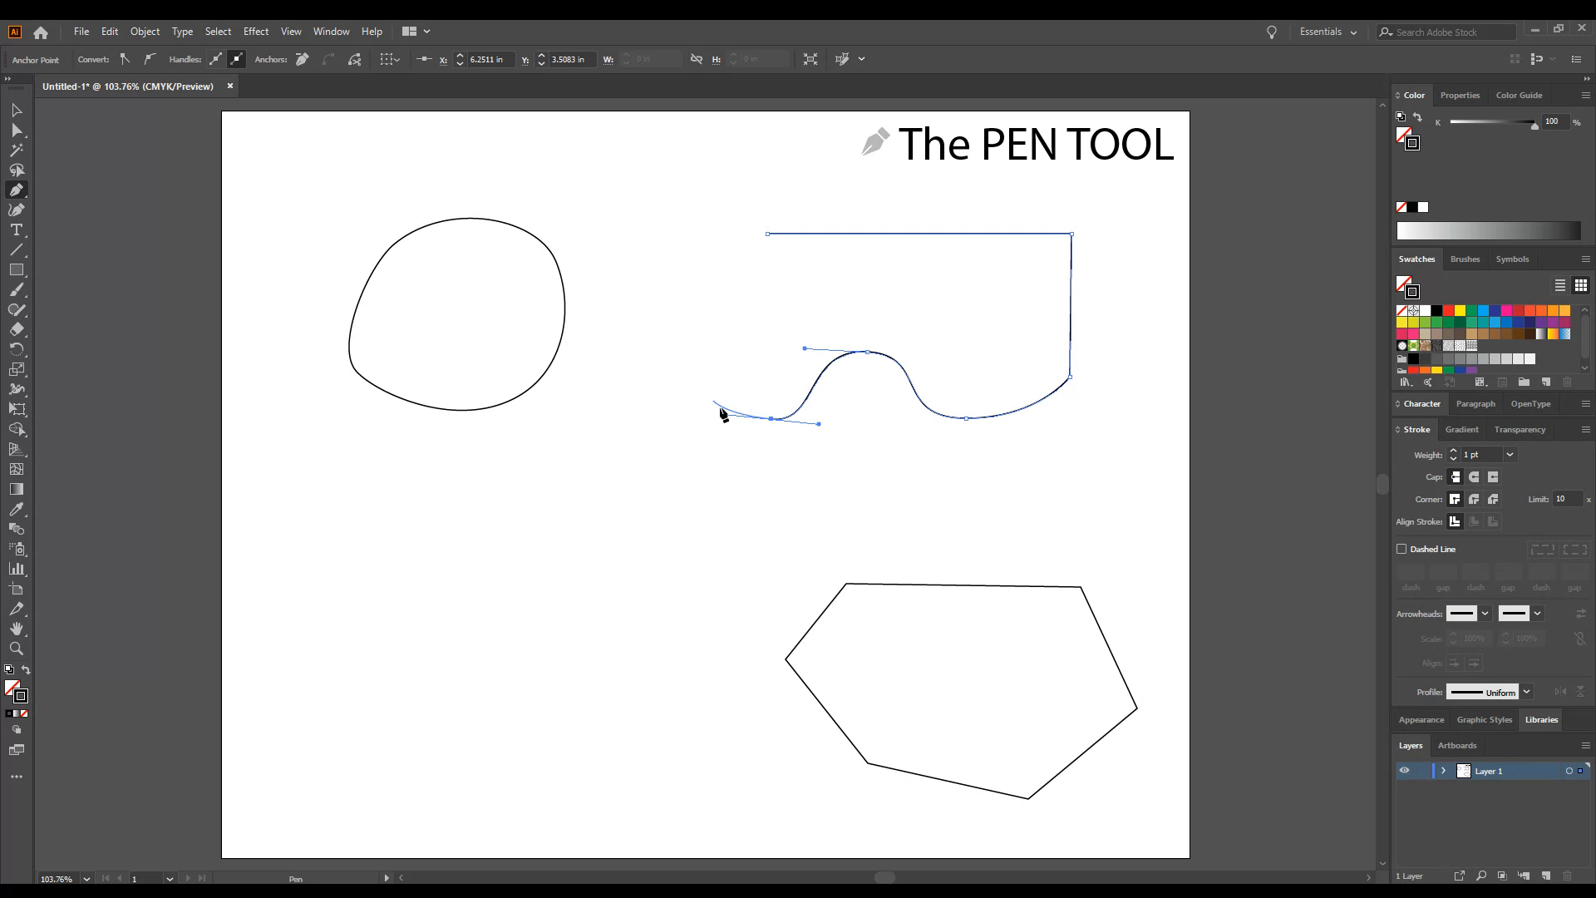
left_click(702, 354)
left_click(698, 231)
left_click(767, 235)
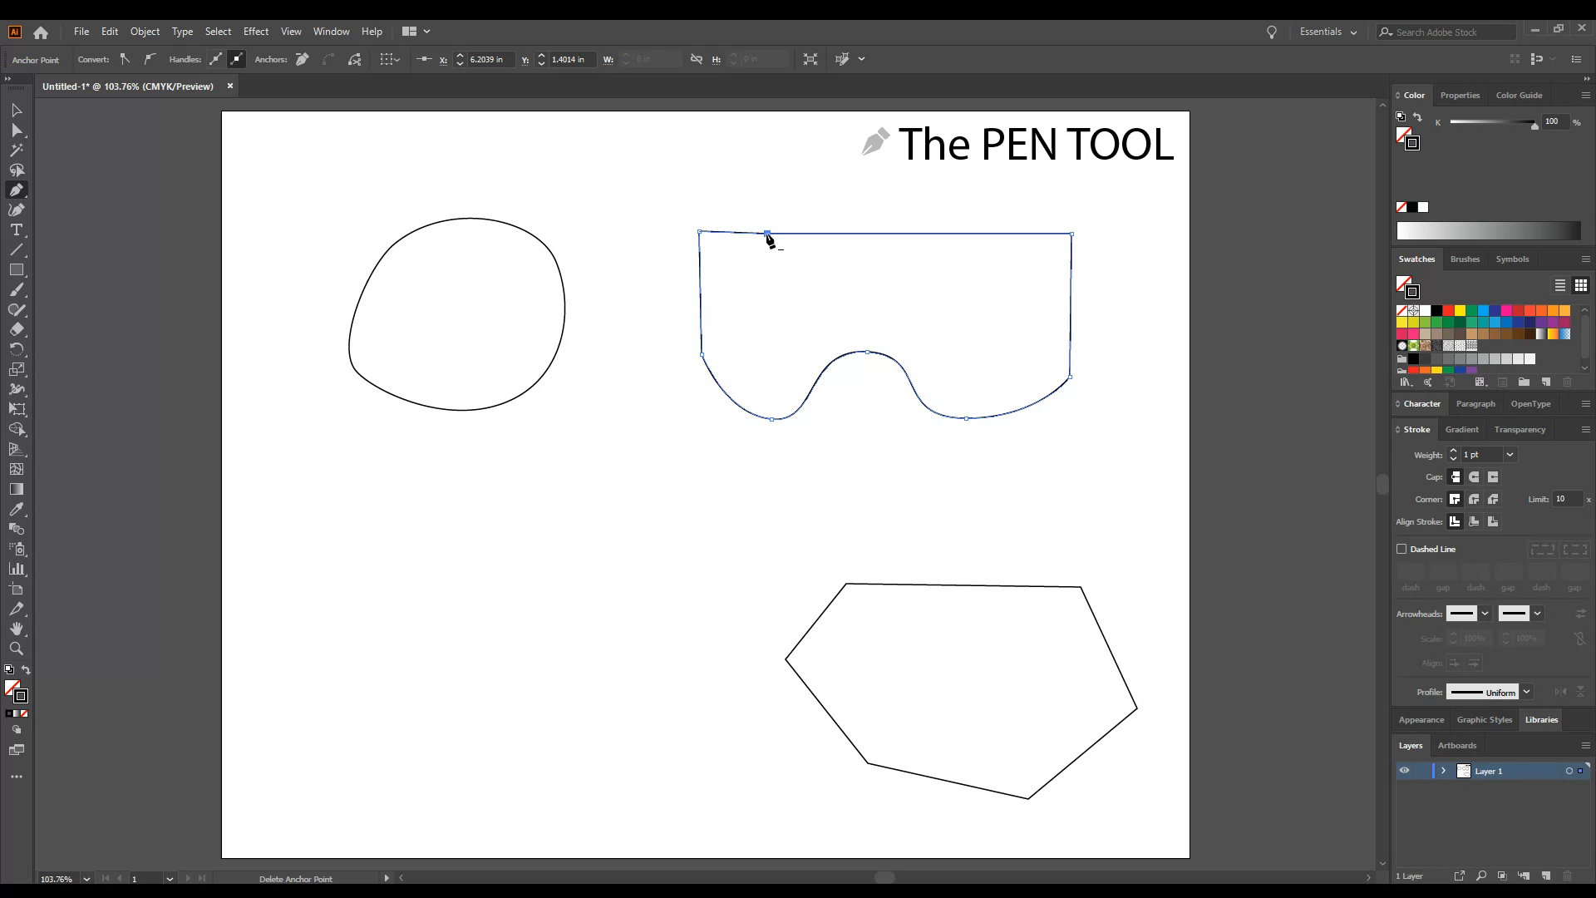
Remove the extra anchor point near the left end of the goggle shape's top edge with the Delete Anchor Point tool.
left_click(24, 195)
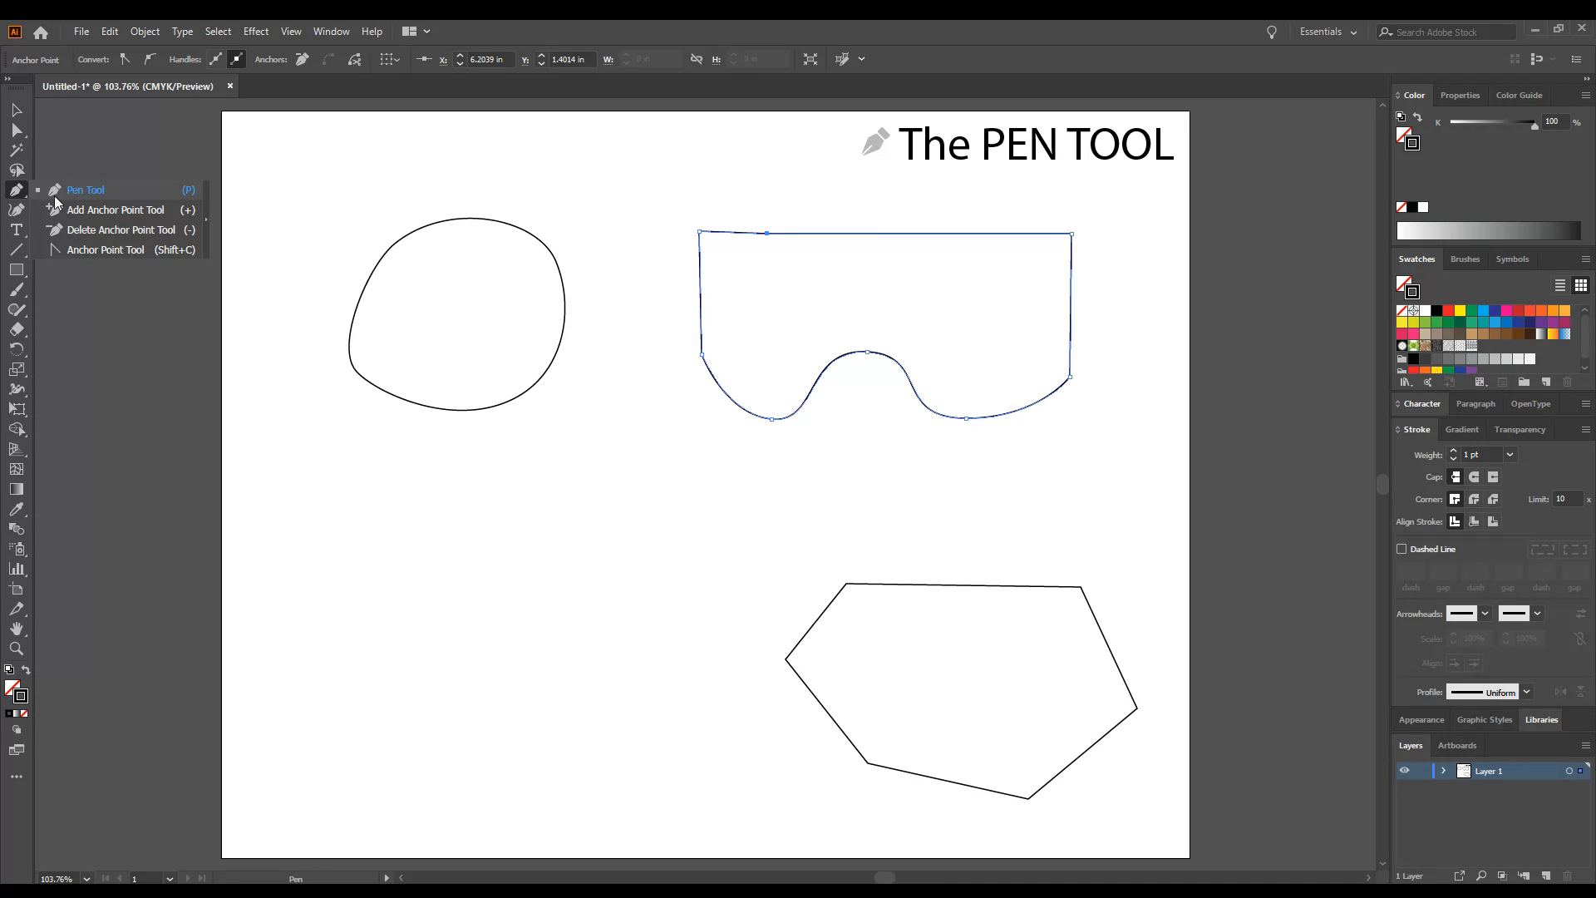
left_click(76, 232)
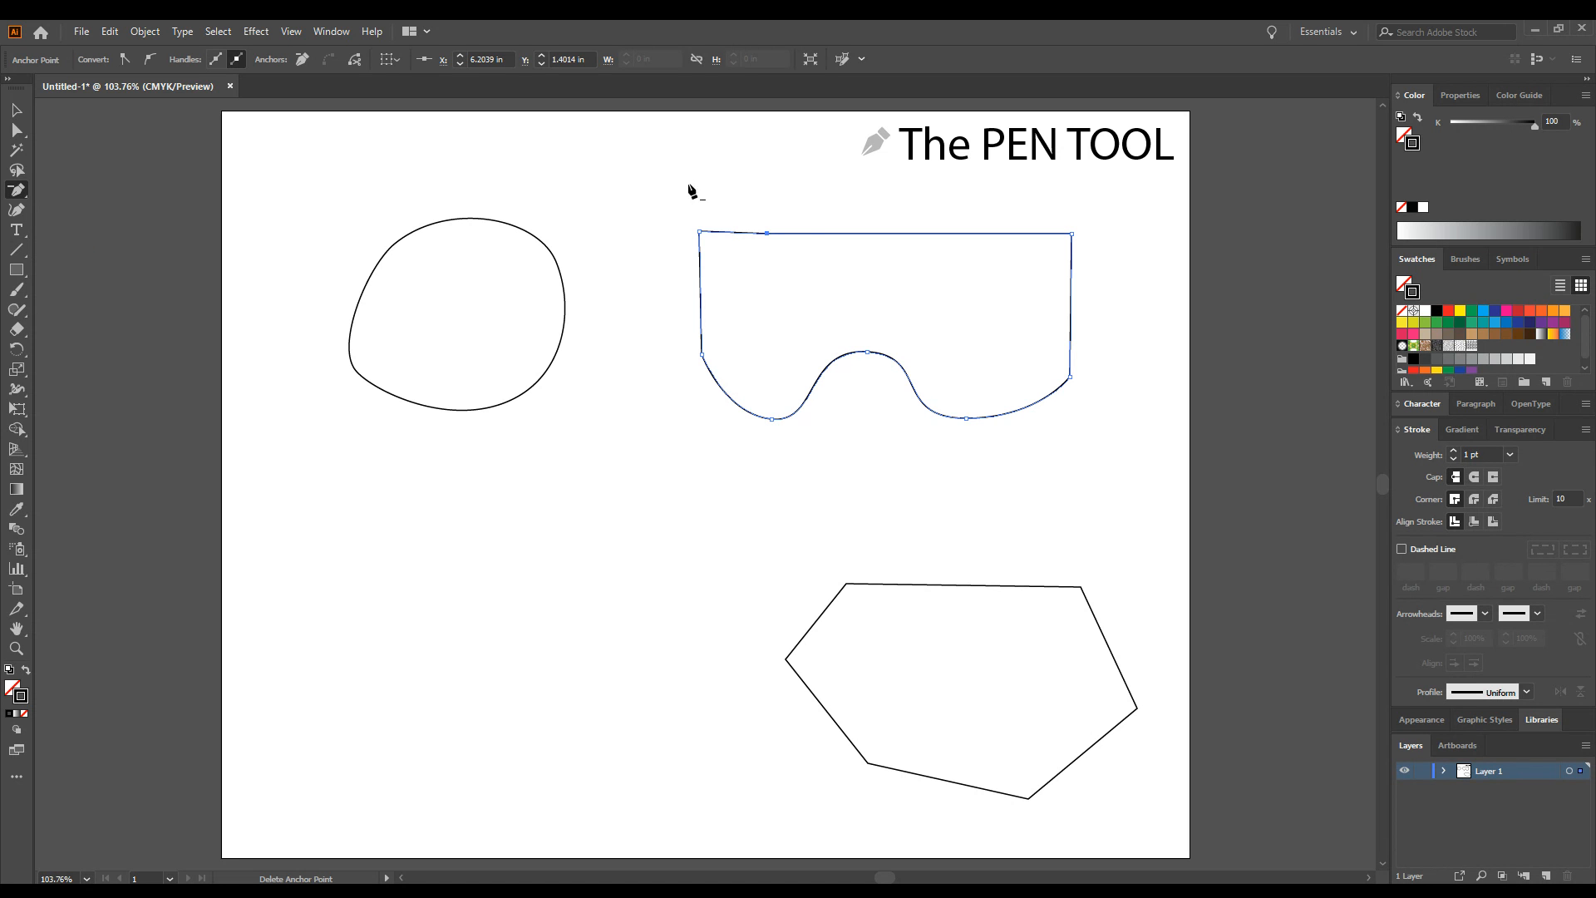
left_click(767, 234)
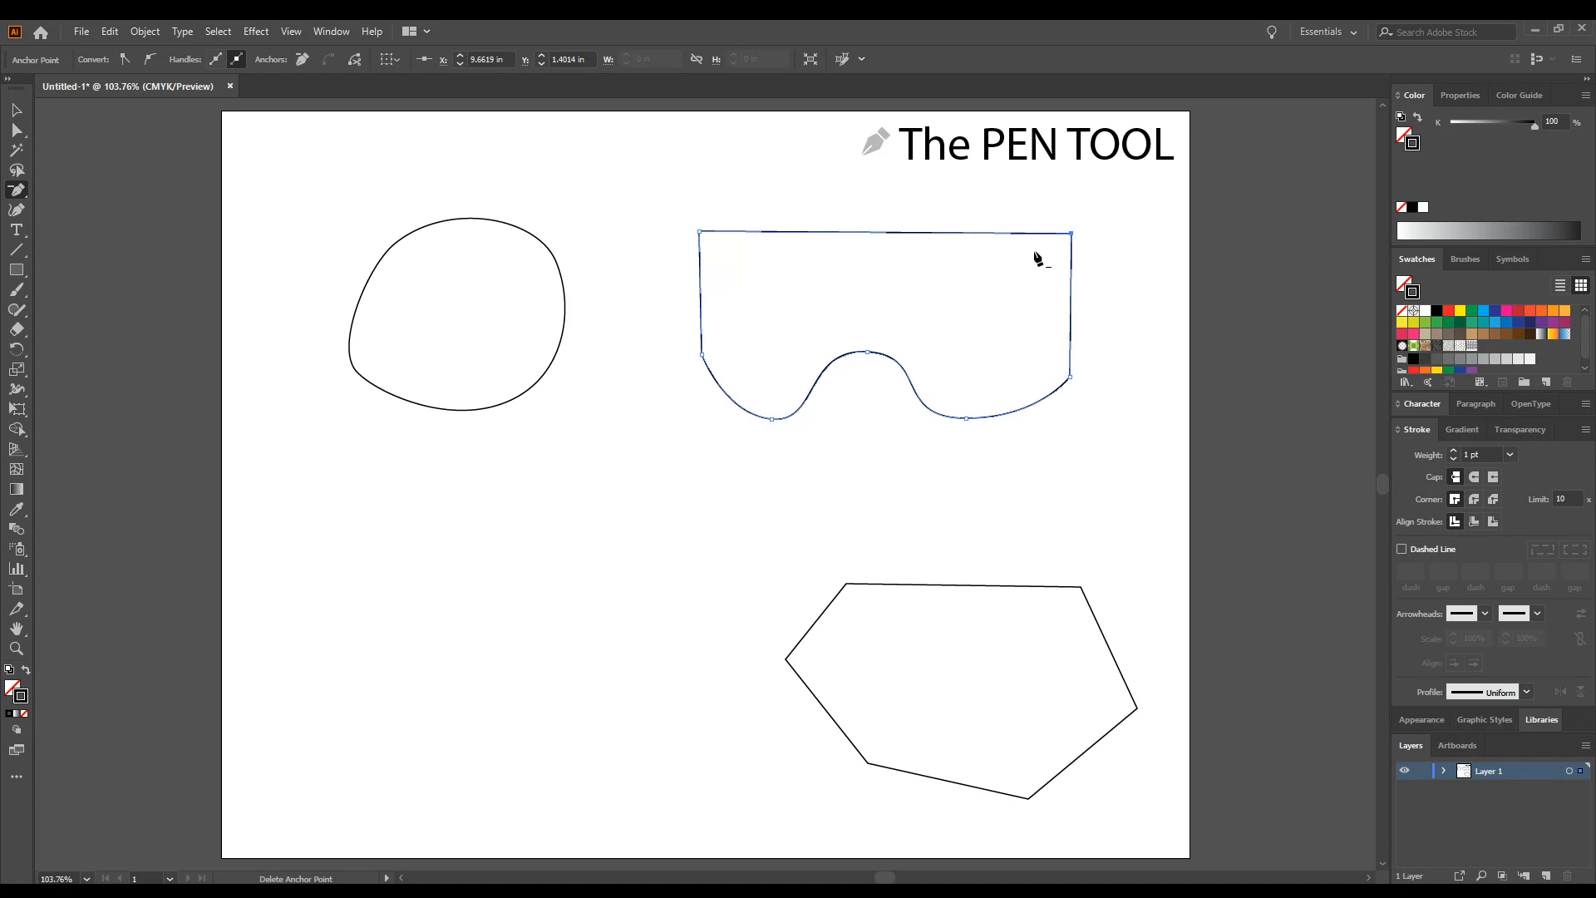
Add an anchor point midway along the goggle shape's top edge and raise it into a peak at about X 7.61 in, Y 0.87 in.
left_click(18, 197)
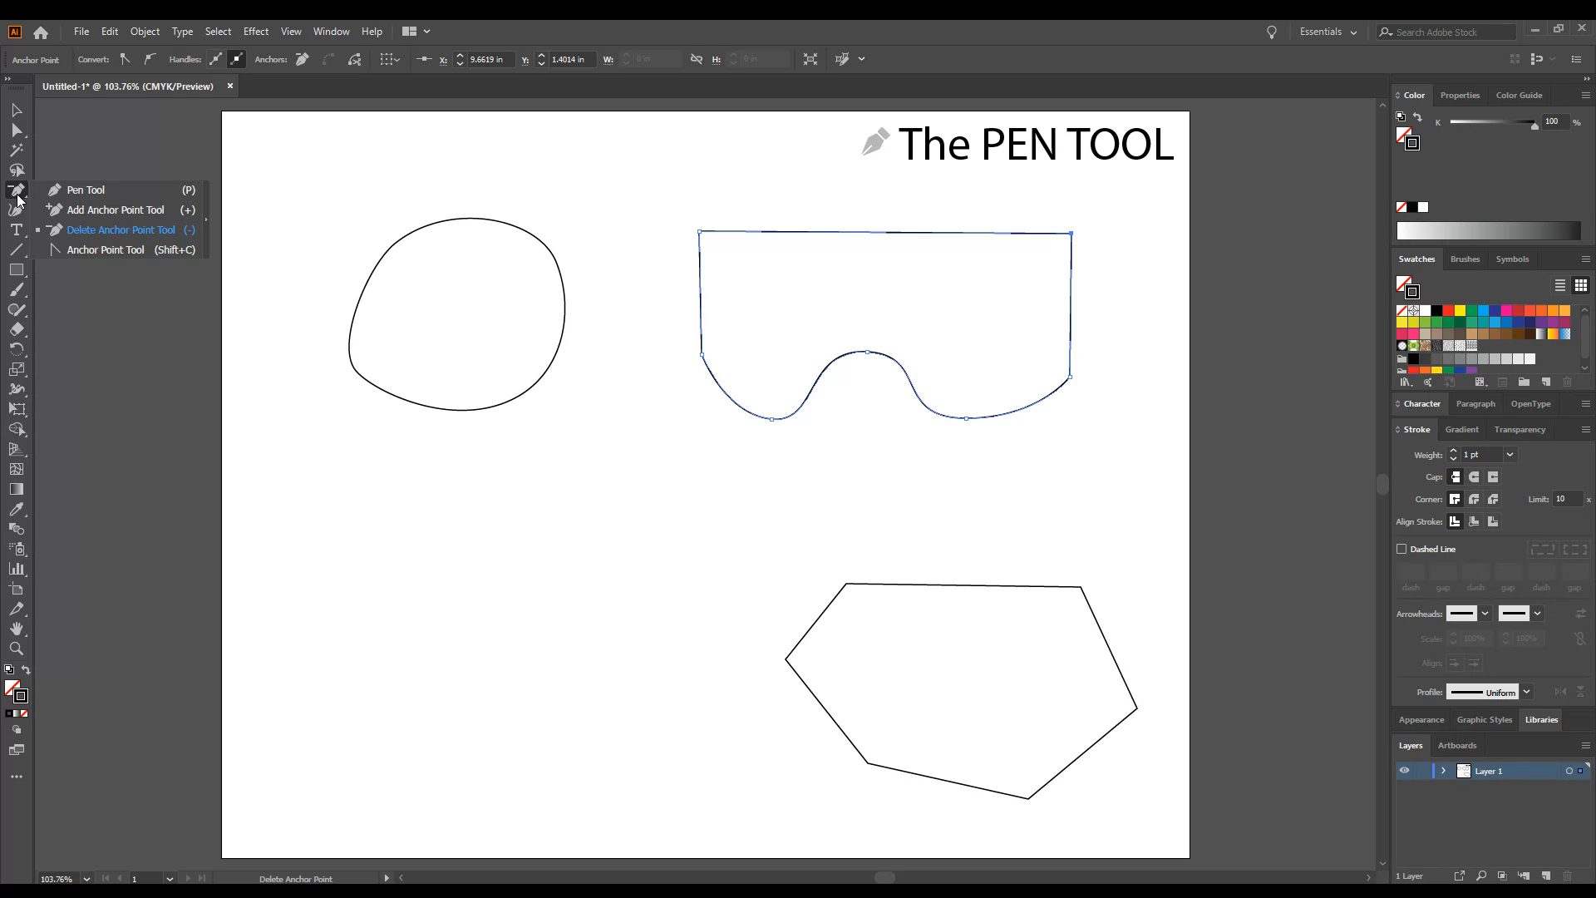
left_click(70, 212)
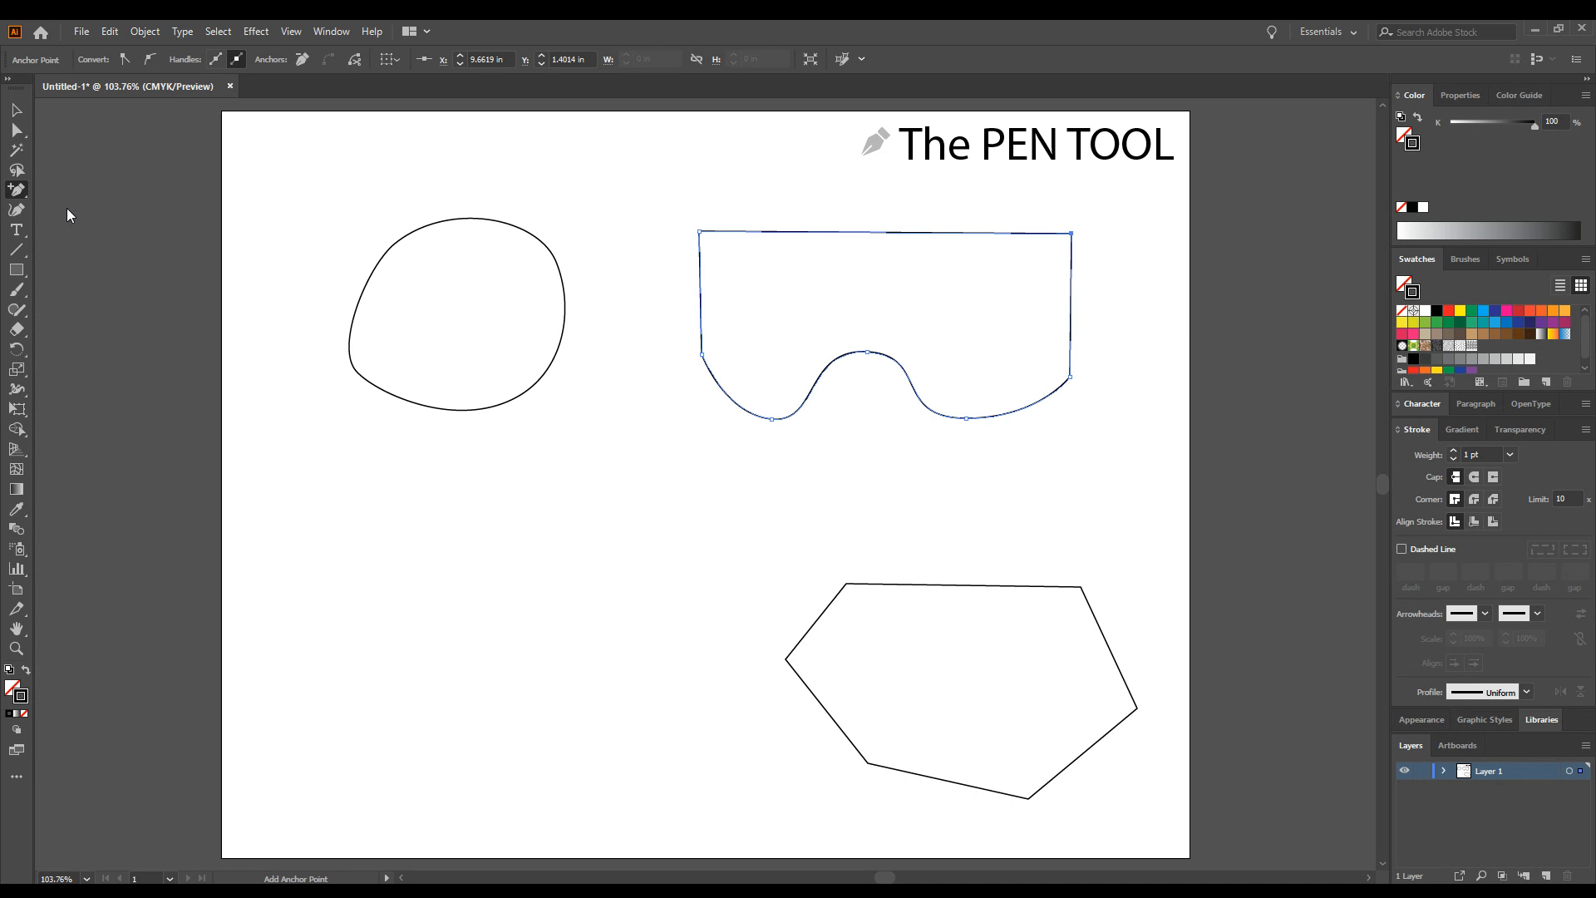
left_click(888, 239)
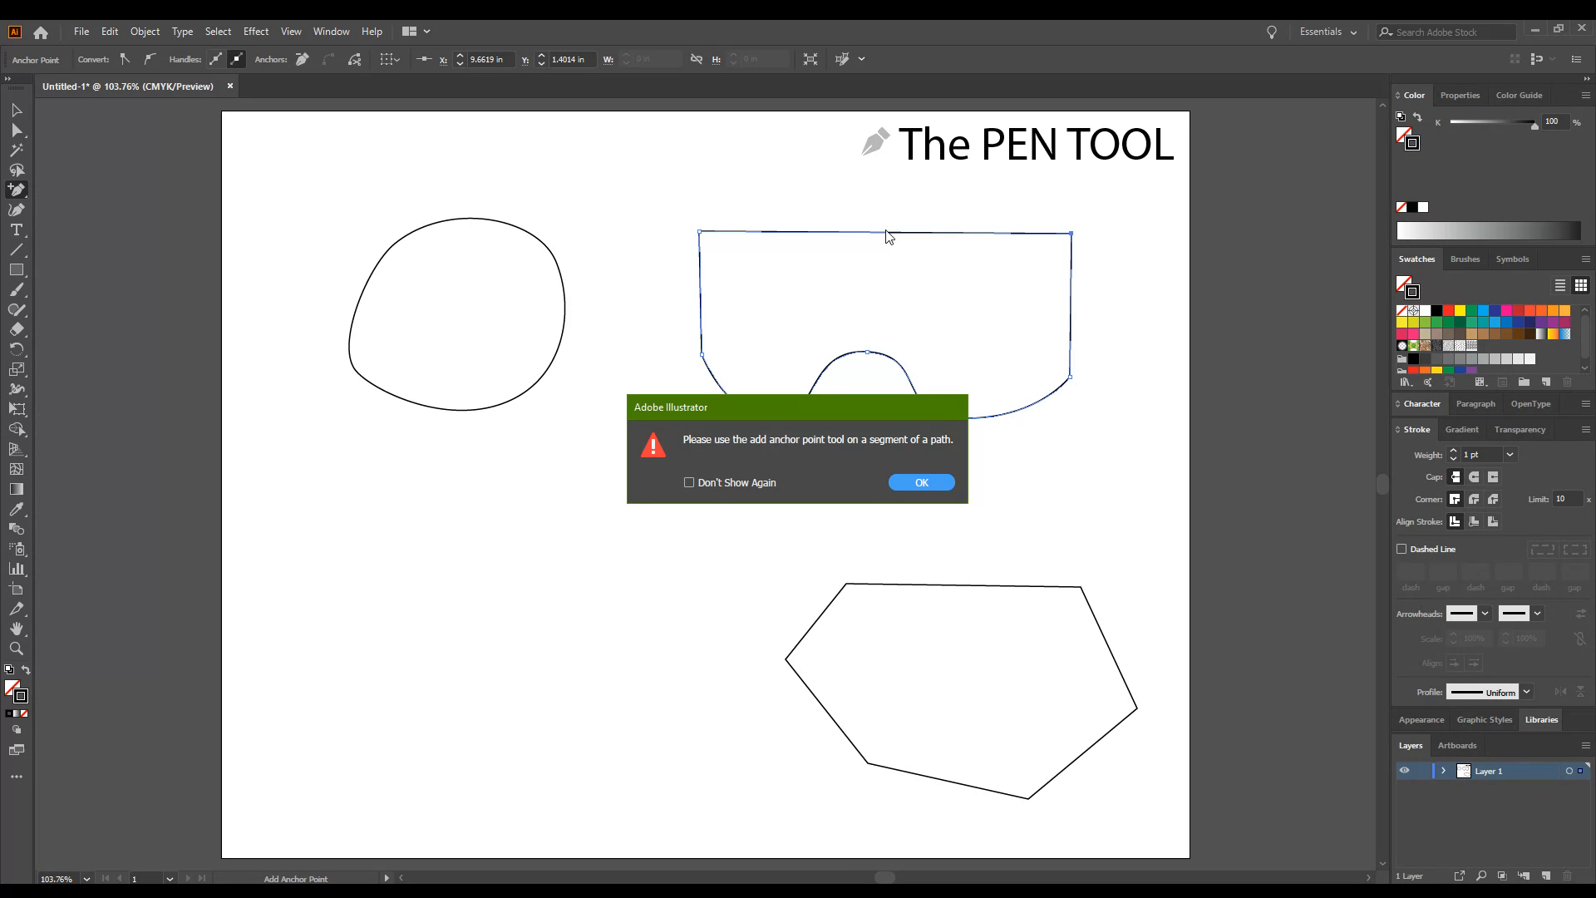
left_click(914, 484)
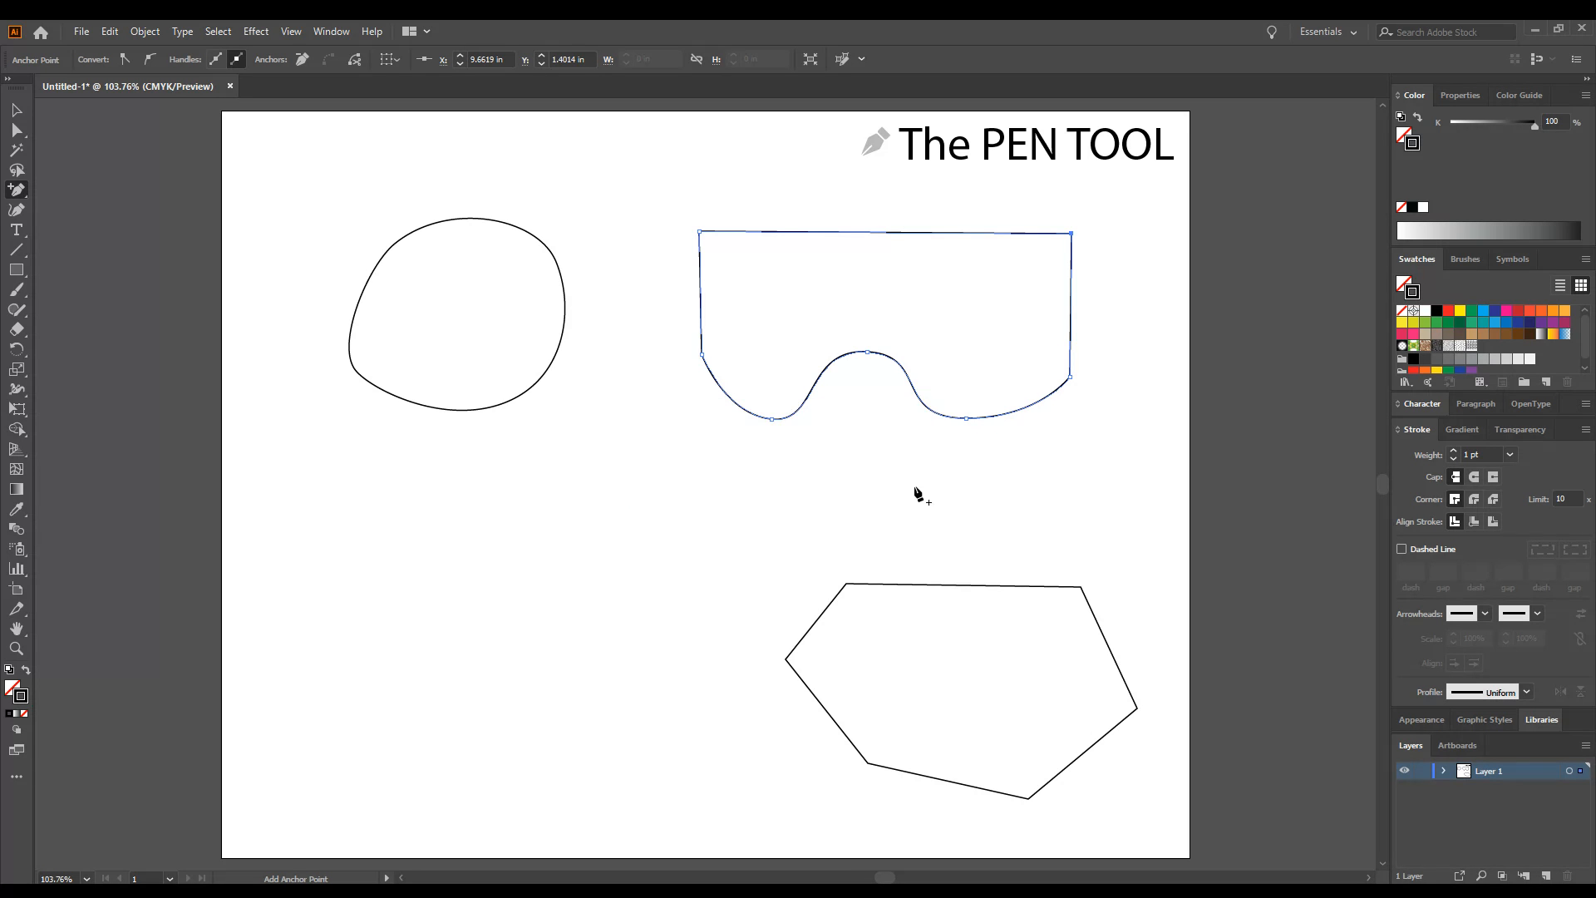
left_click(888, 239)
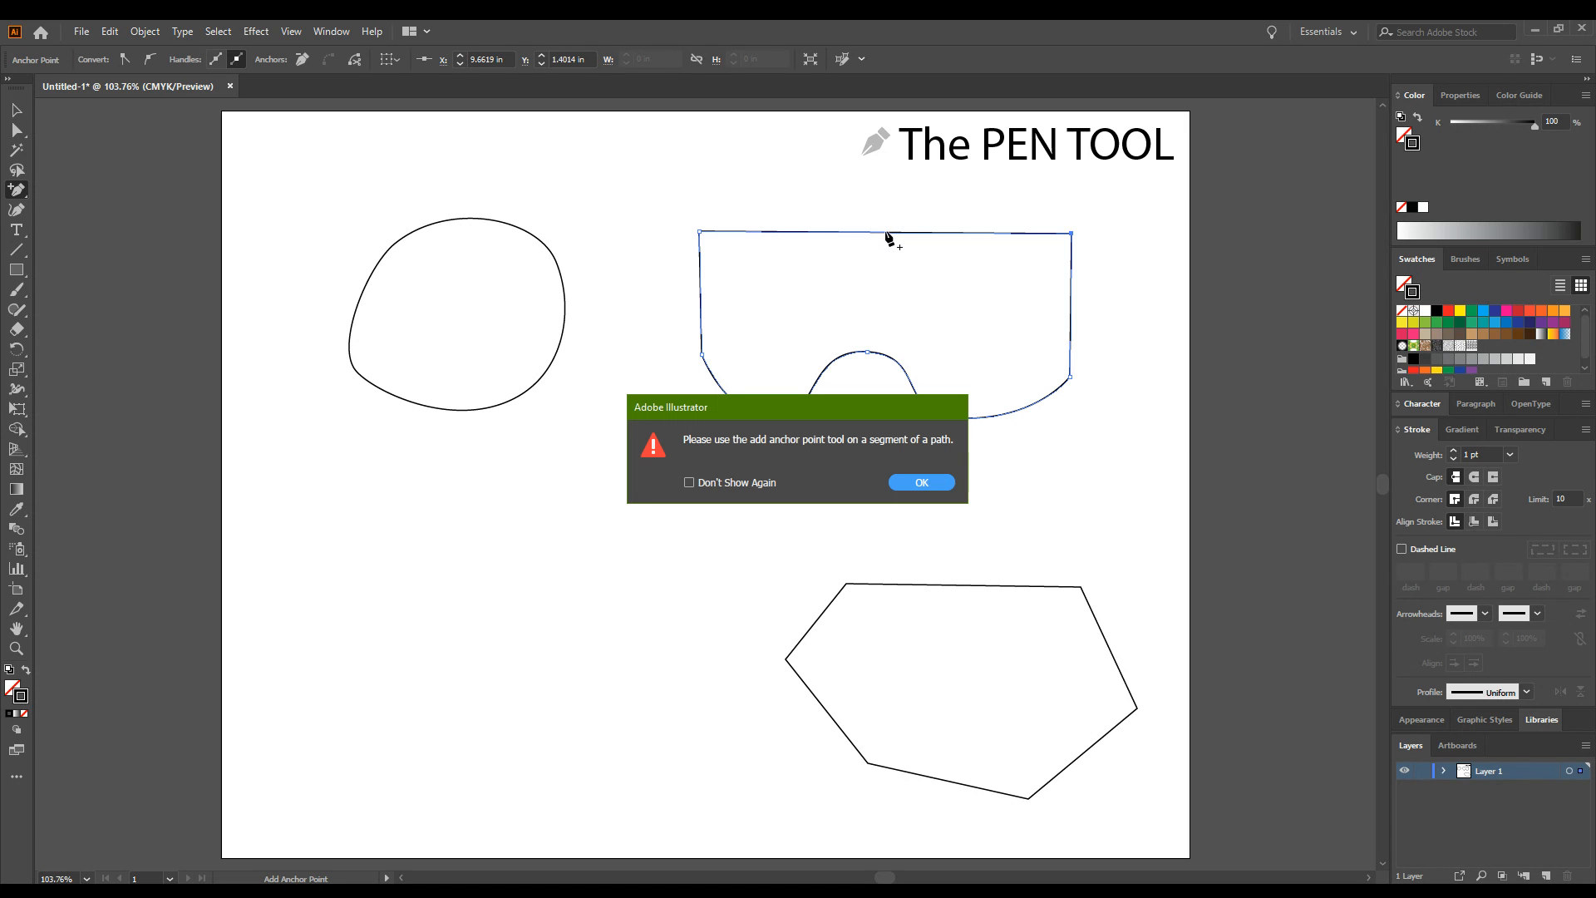
left_click(921, 483)
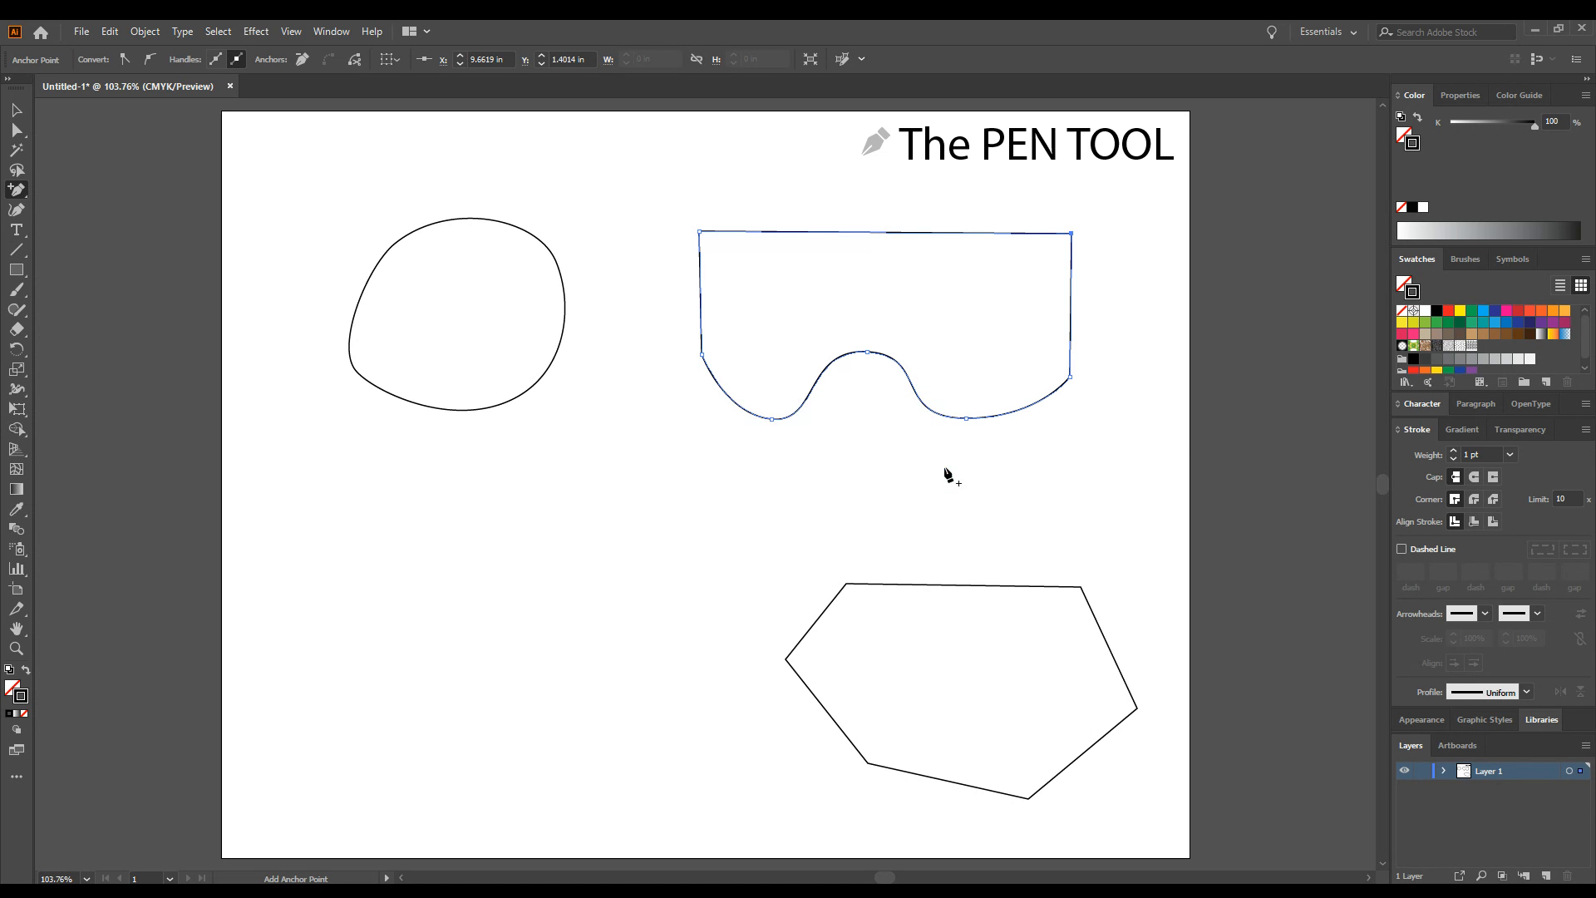
left_click(891, 236)
left_click(920, 480)
left_click(901, 239)
left_click(915, 484)
left_click(897, 234)
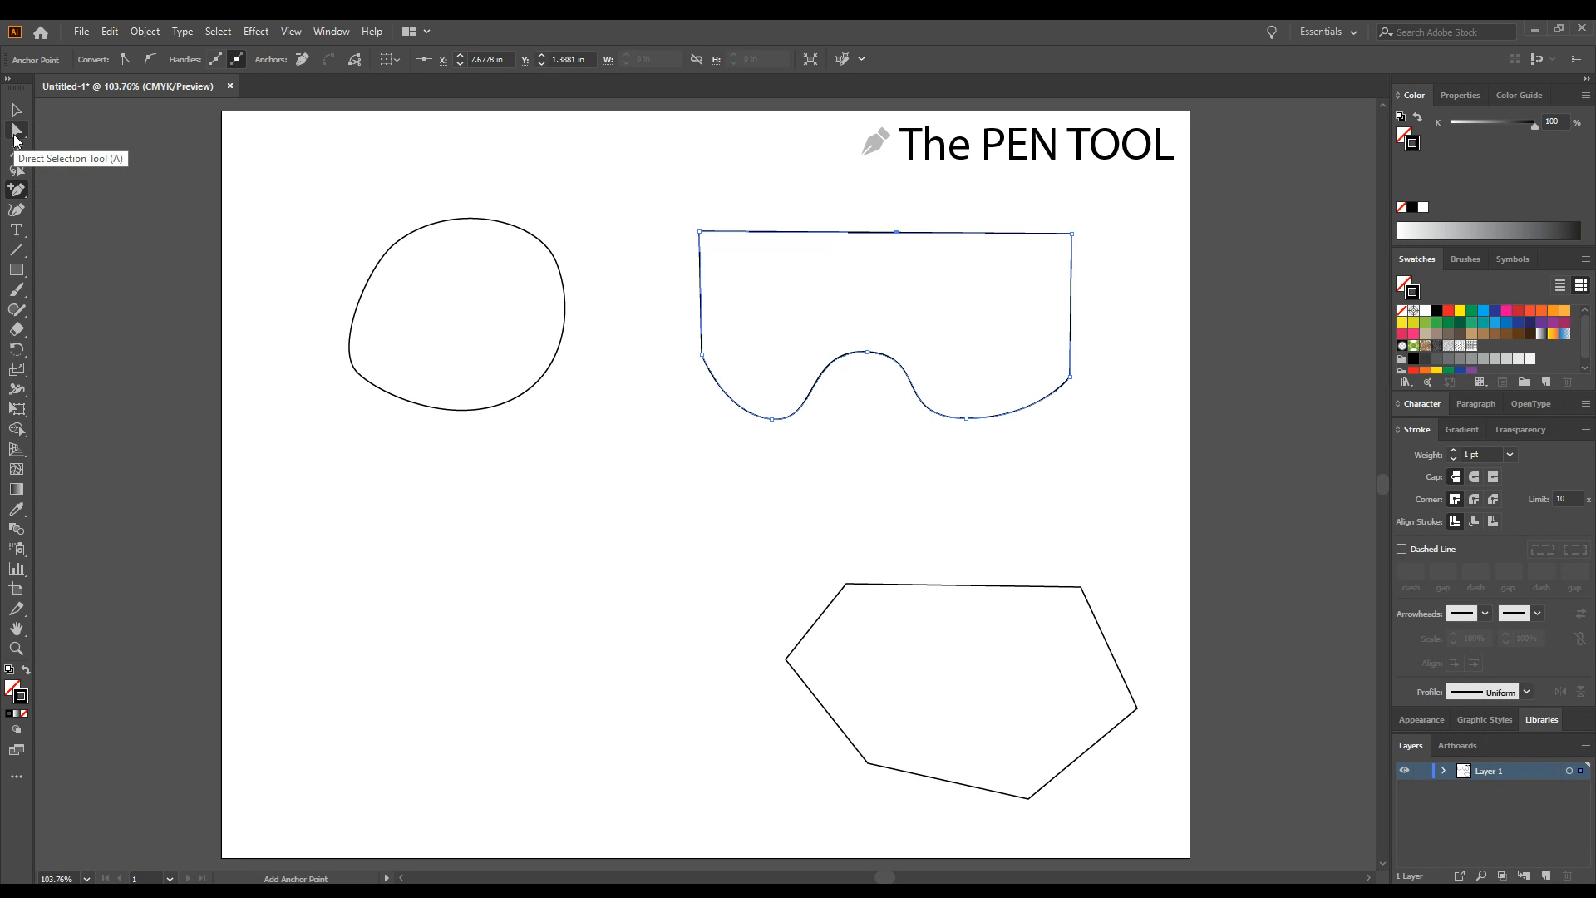
left_click(15, 133)
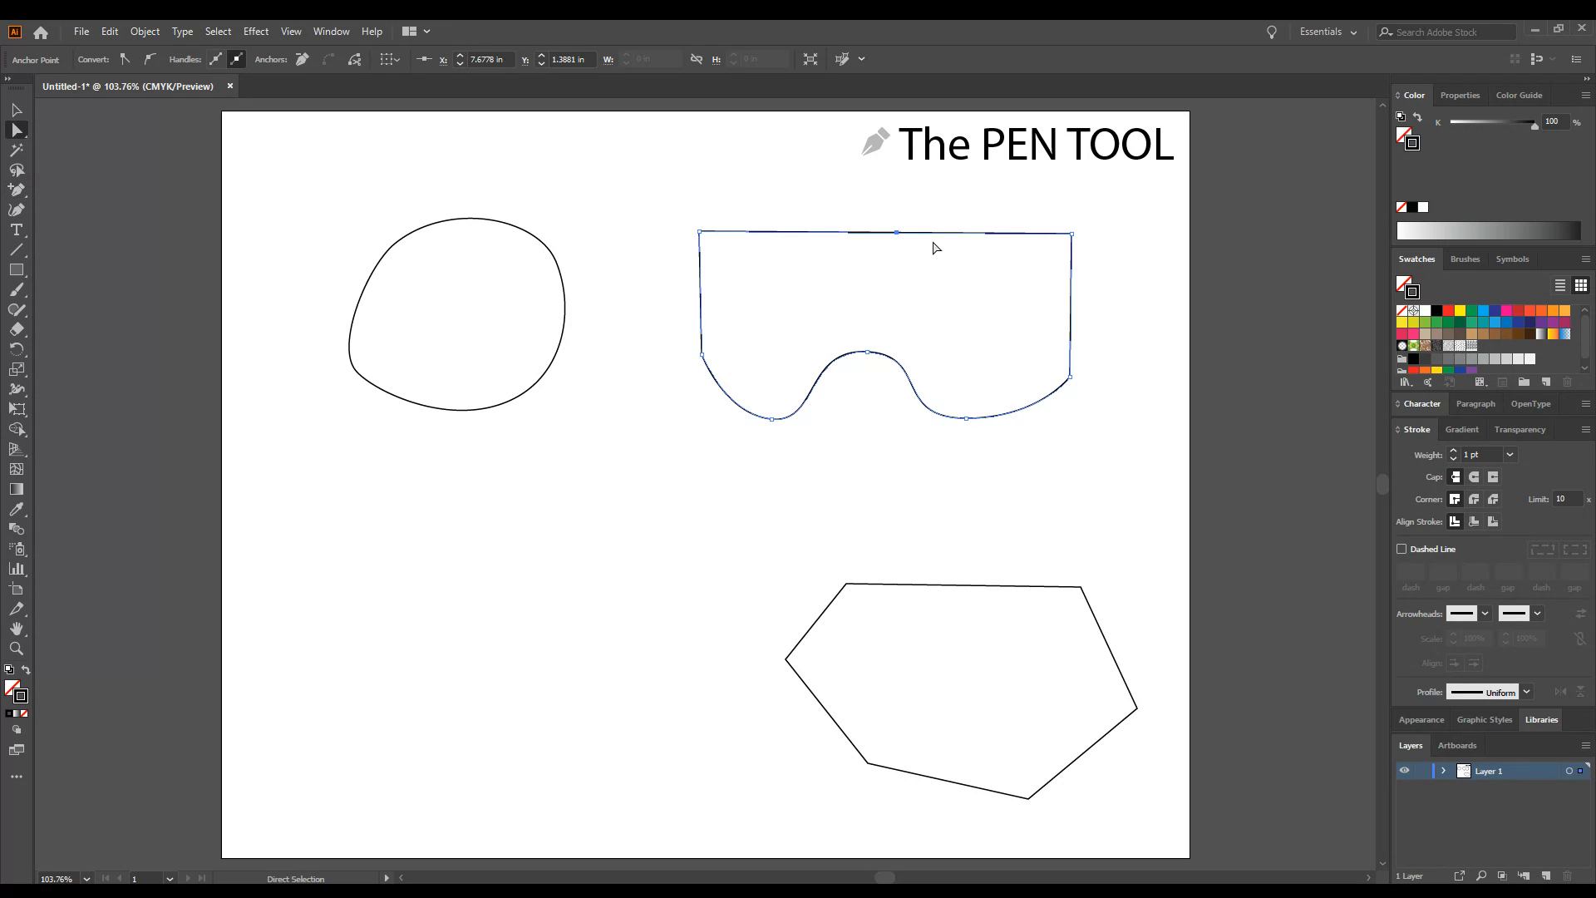
left_click_drag(898, 235, 891, 190)
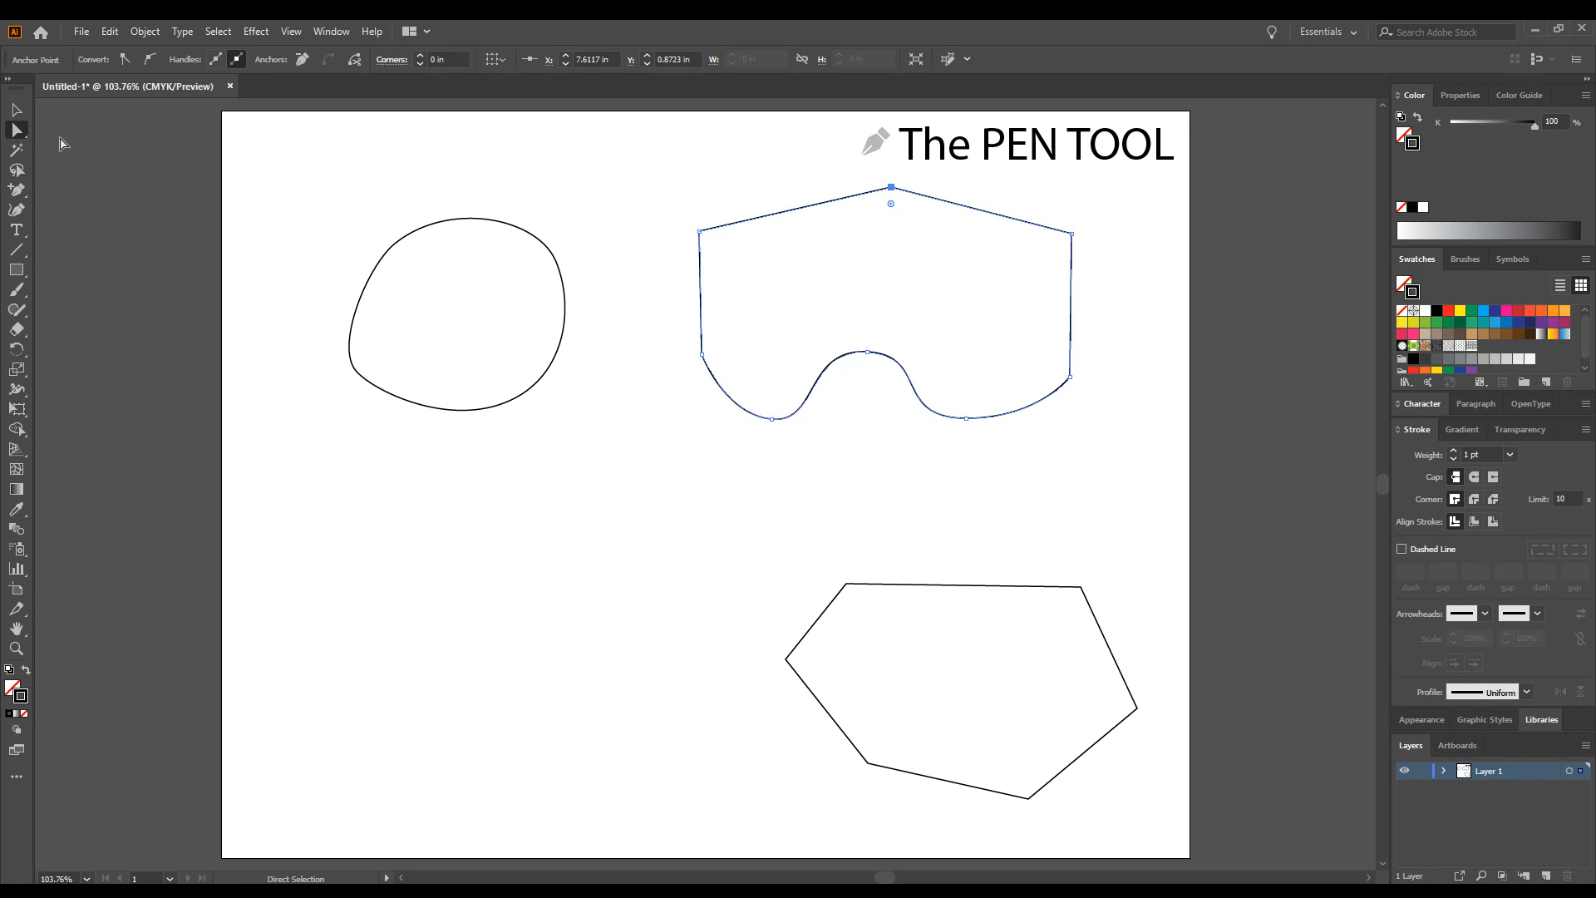
Give the goggle shape a dark blue stroke and a green fill of C 100, M 0, Y 100, K 0.
left_click(17, 110)
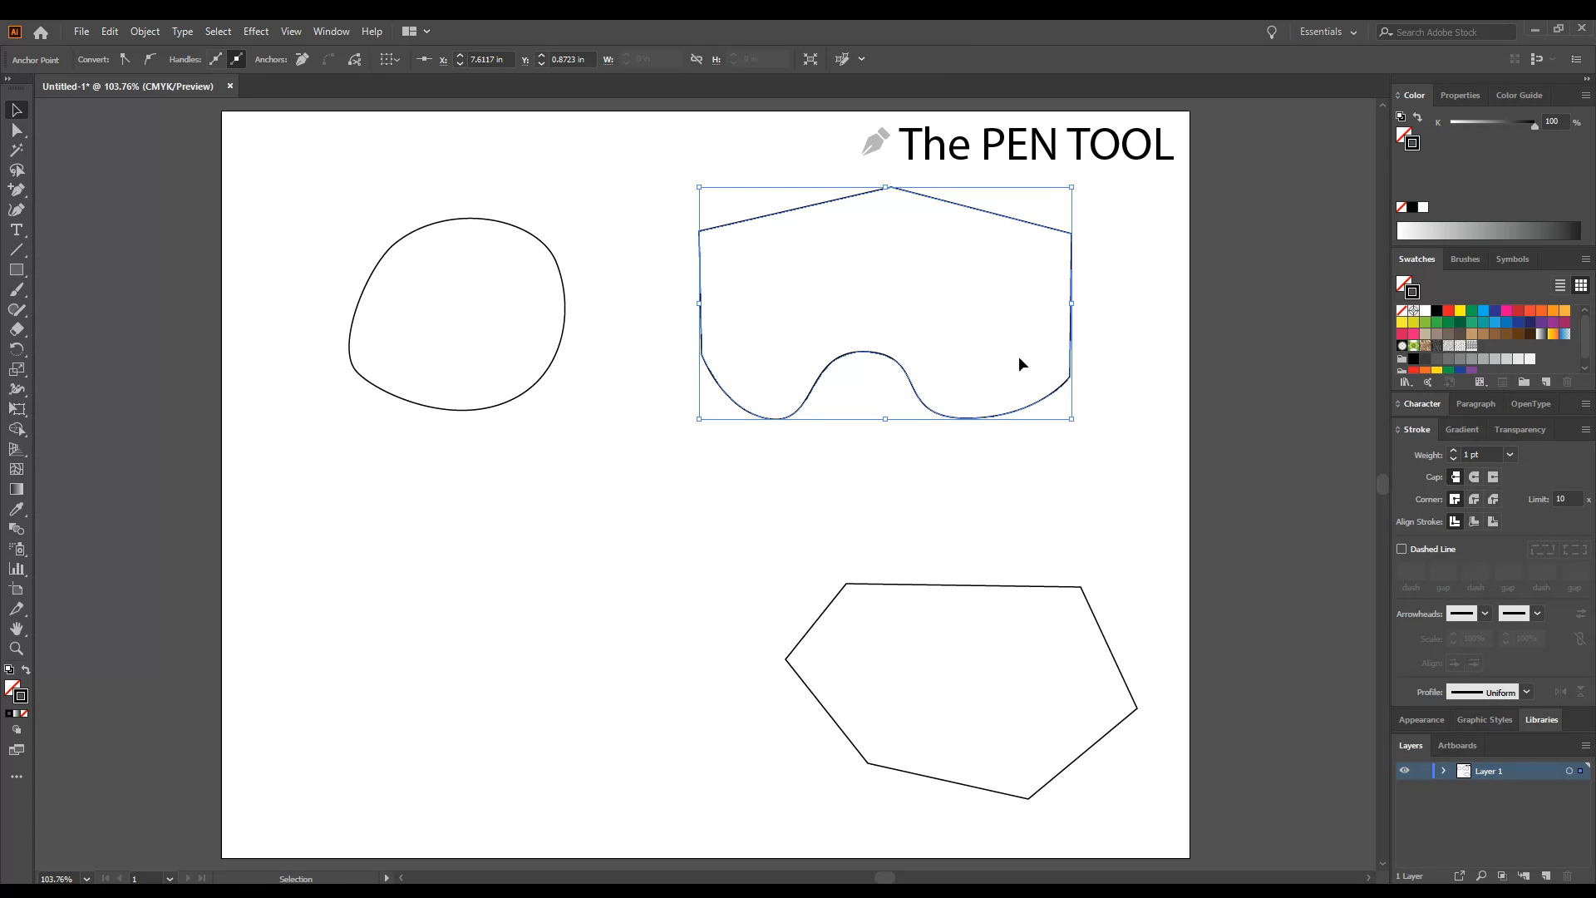
left_click(1493, 312)
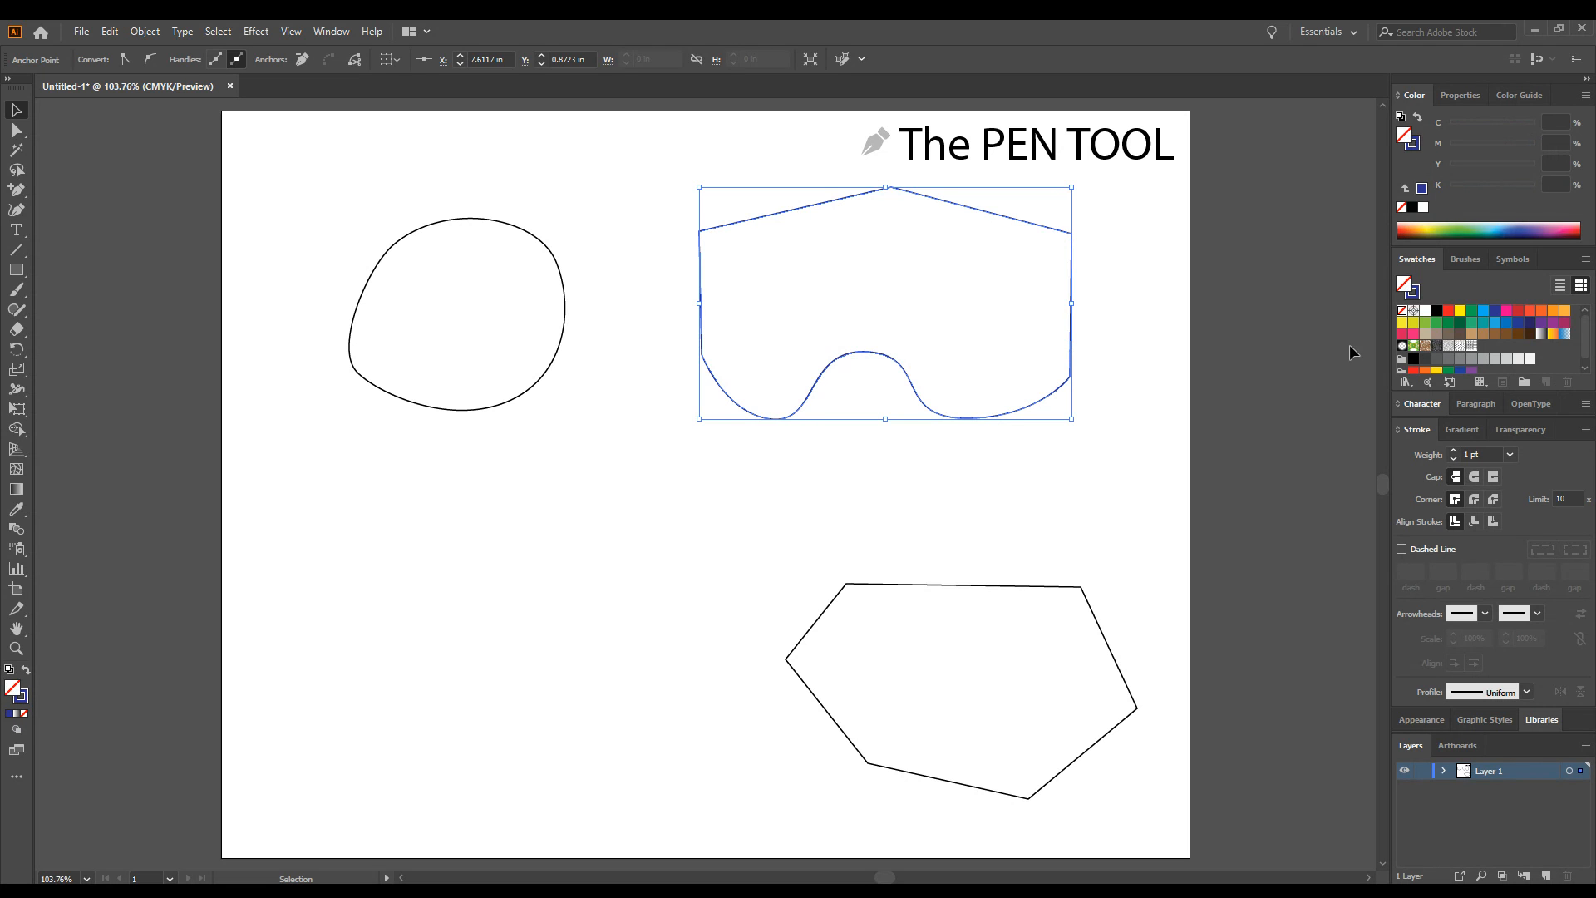
left_click(1472, 311)
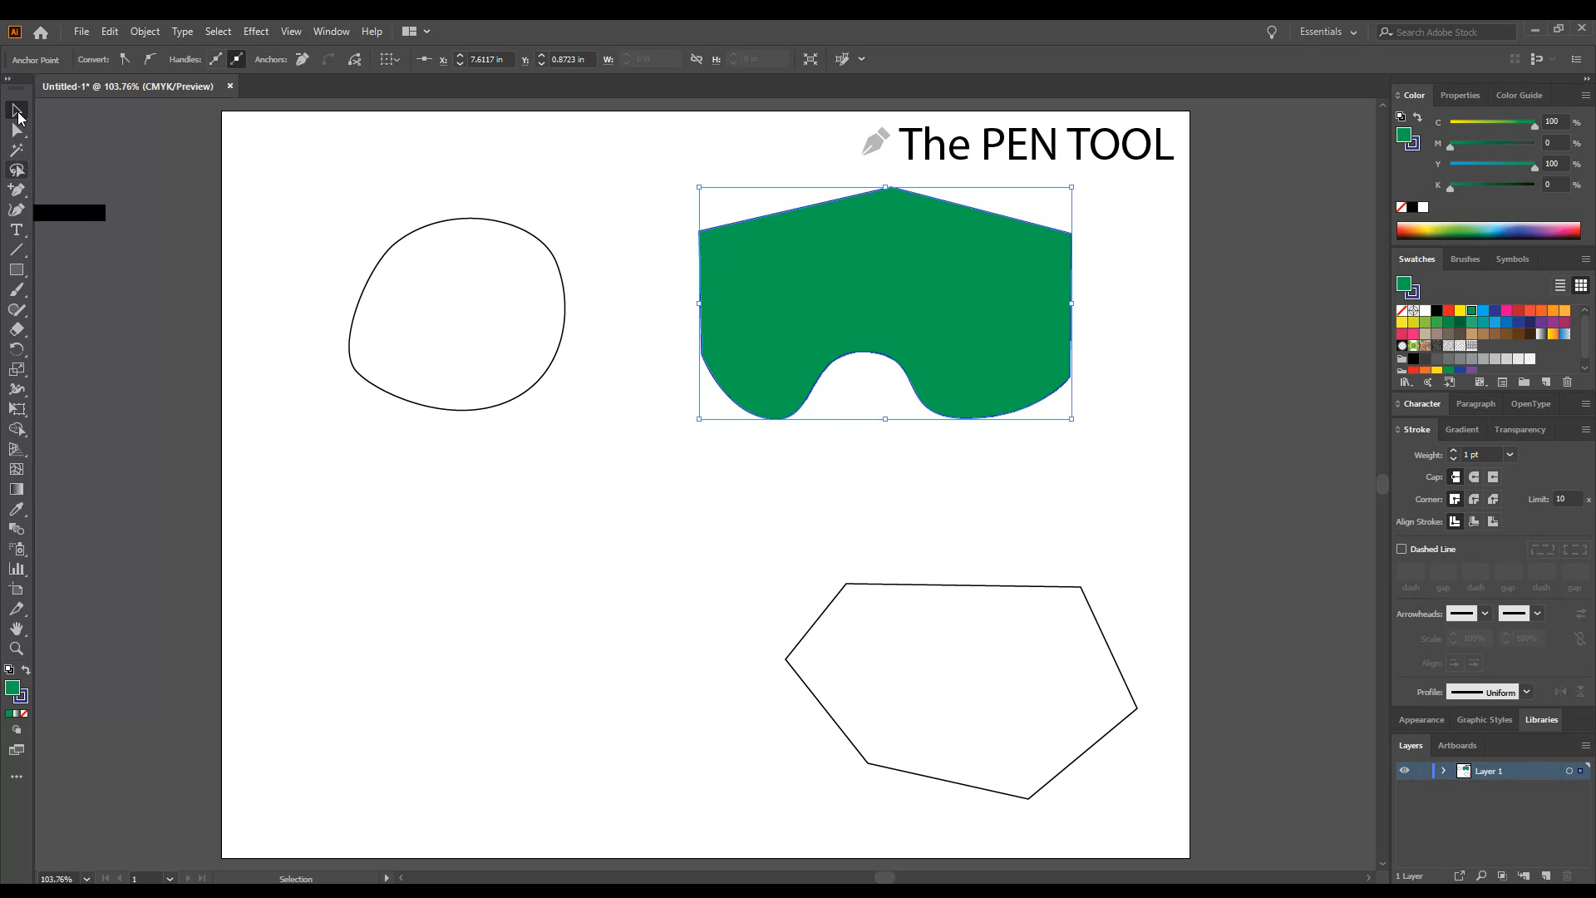
left_click(19, 115)
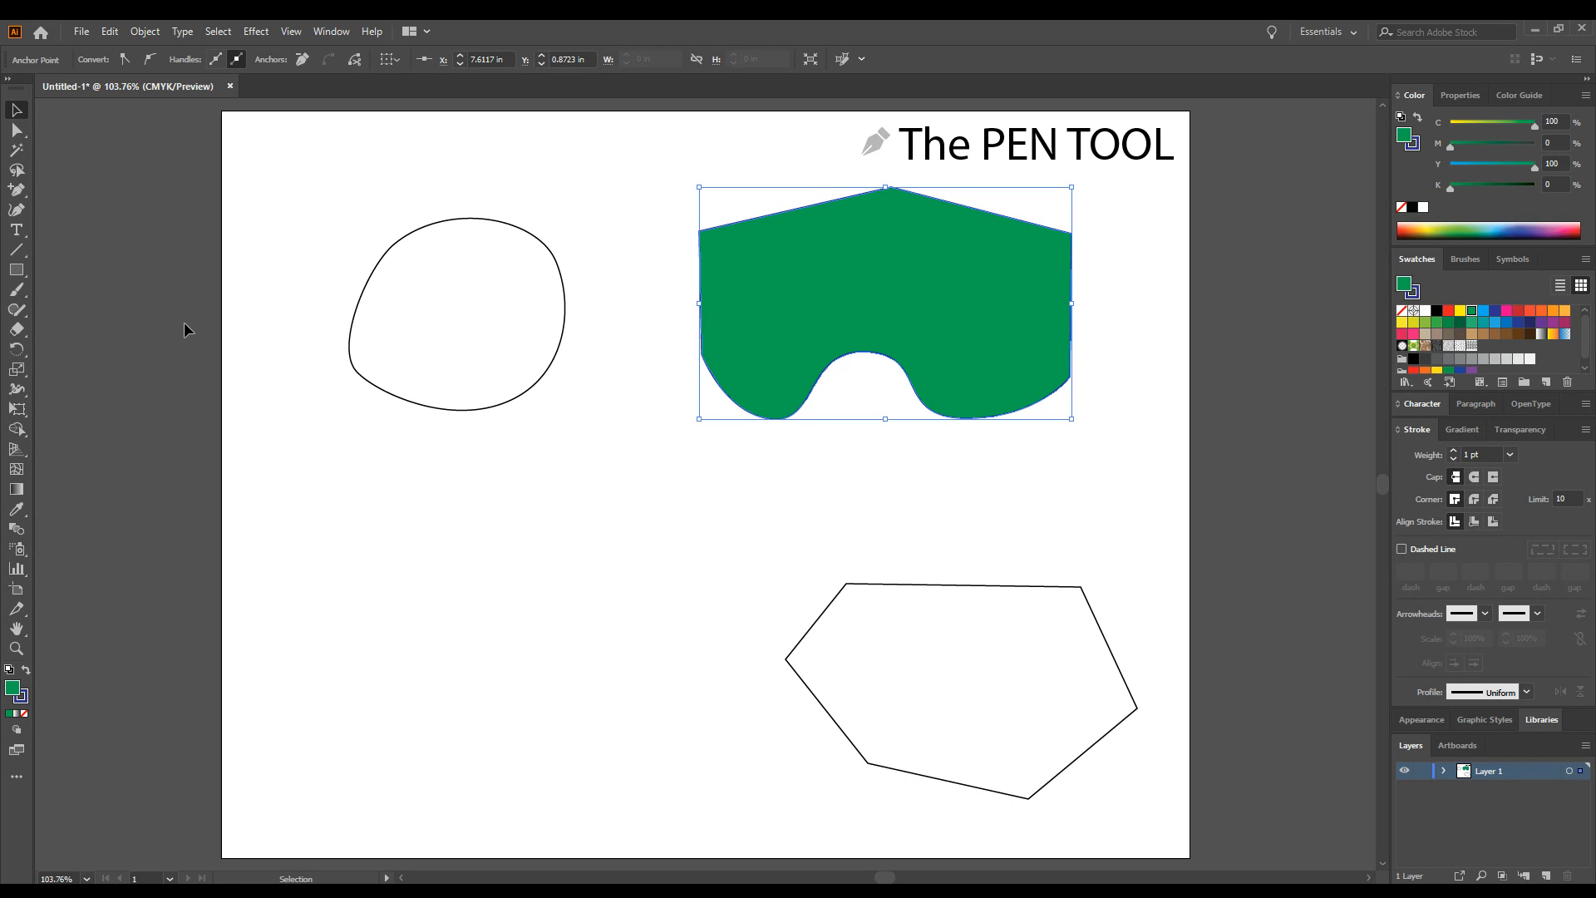
Draw a closed wavy blob about 3.15 in wide and 2.74 in high below the circle-like shape with the Curvature tool.
left_click(22, 213)
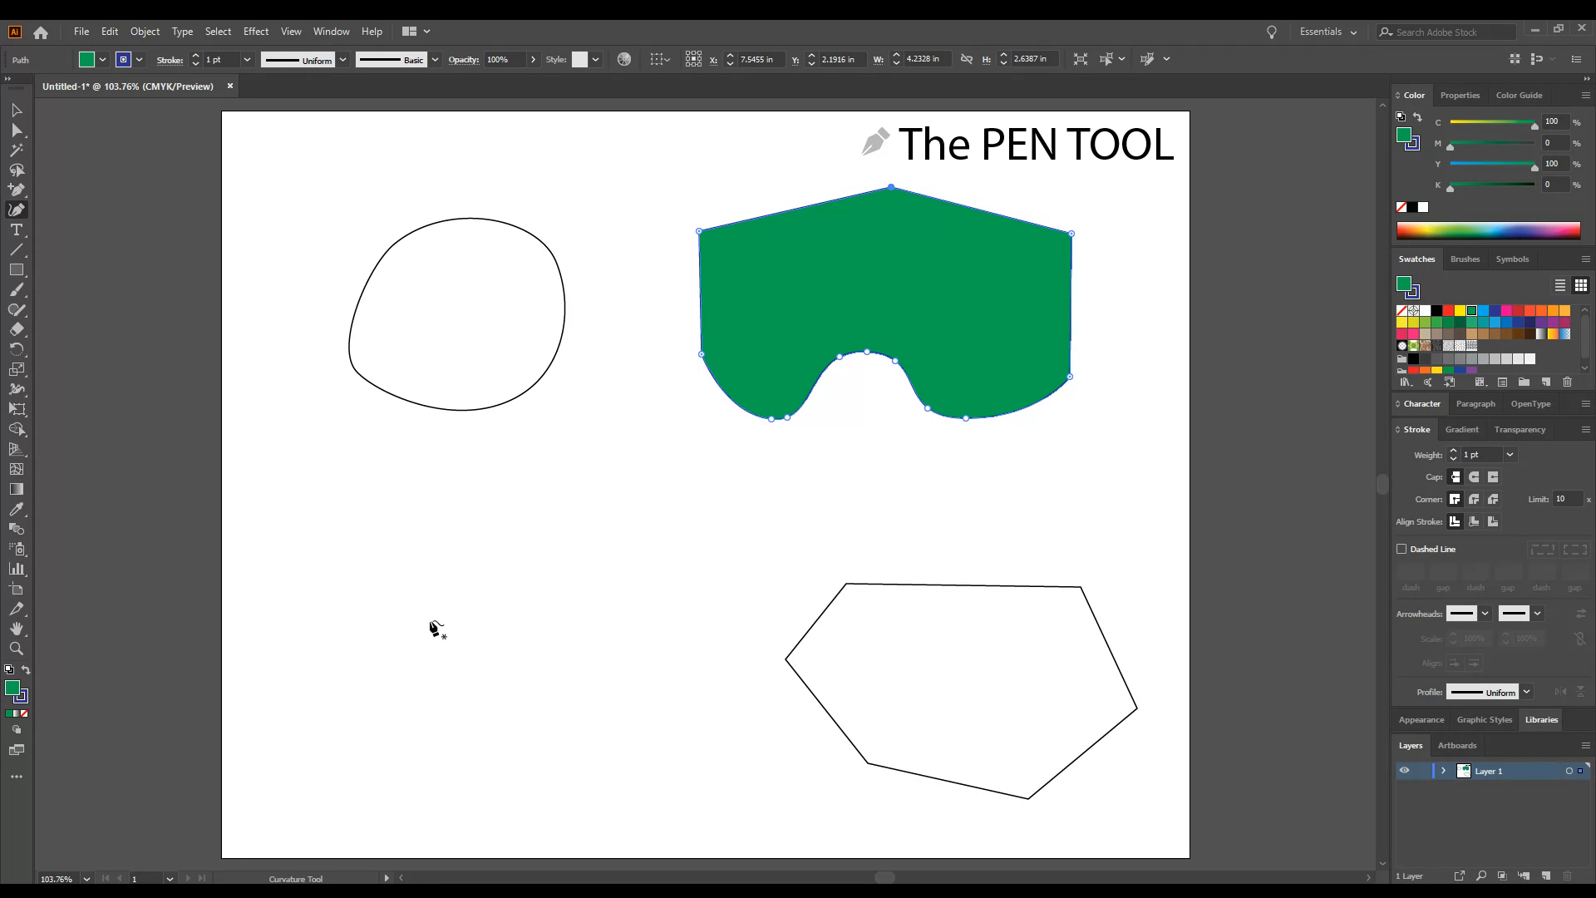
left_click(327, 549)
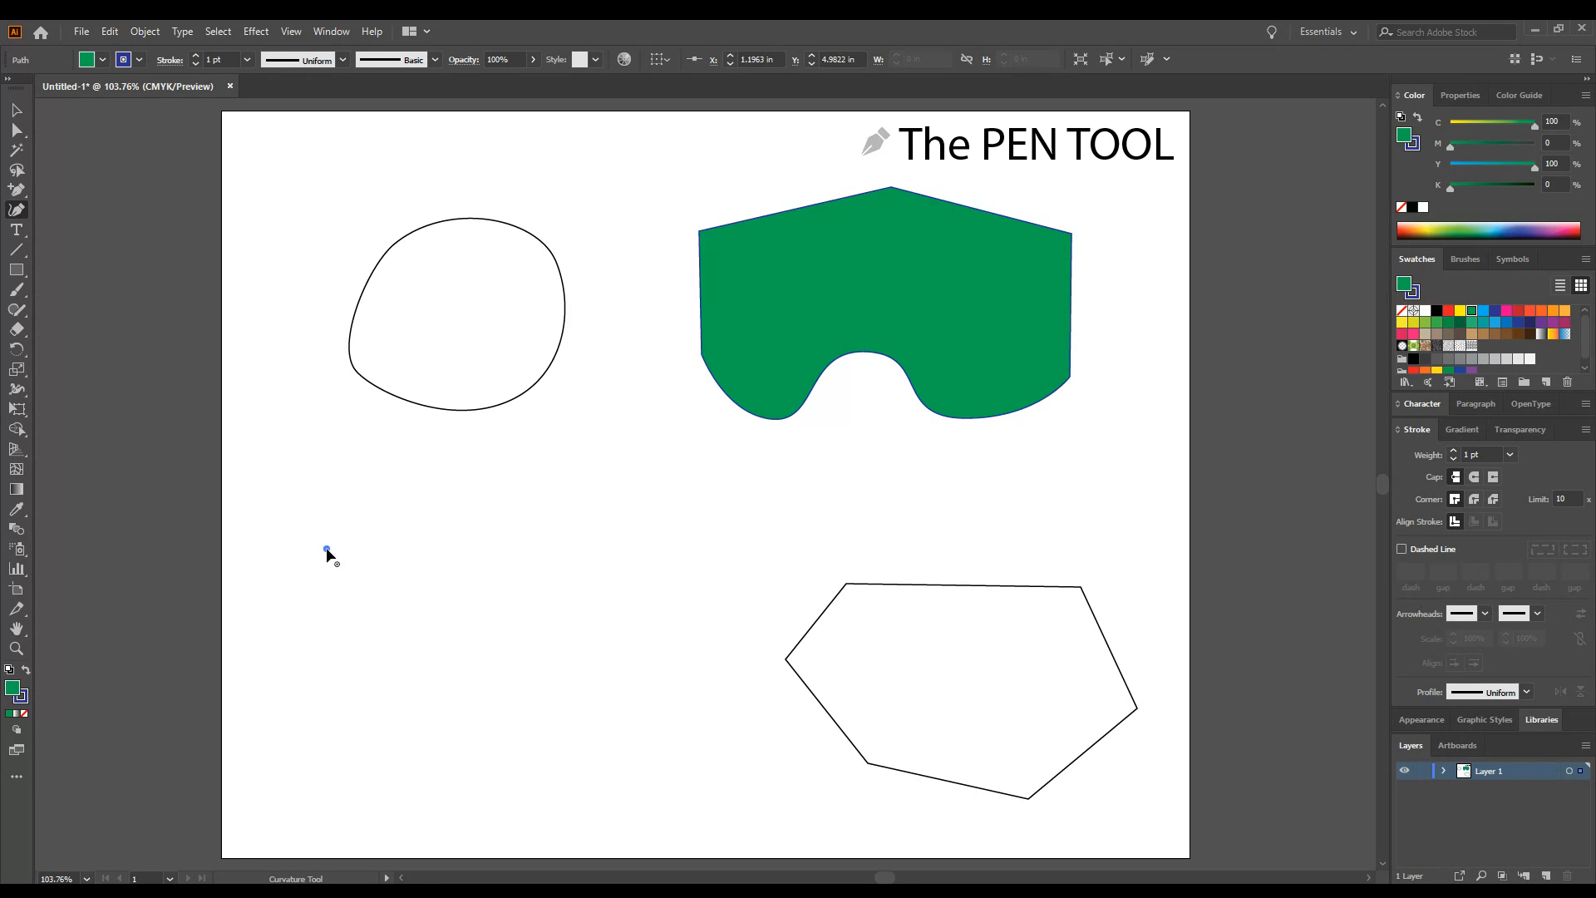
left_click(506, 533)
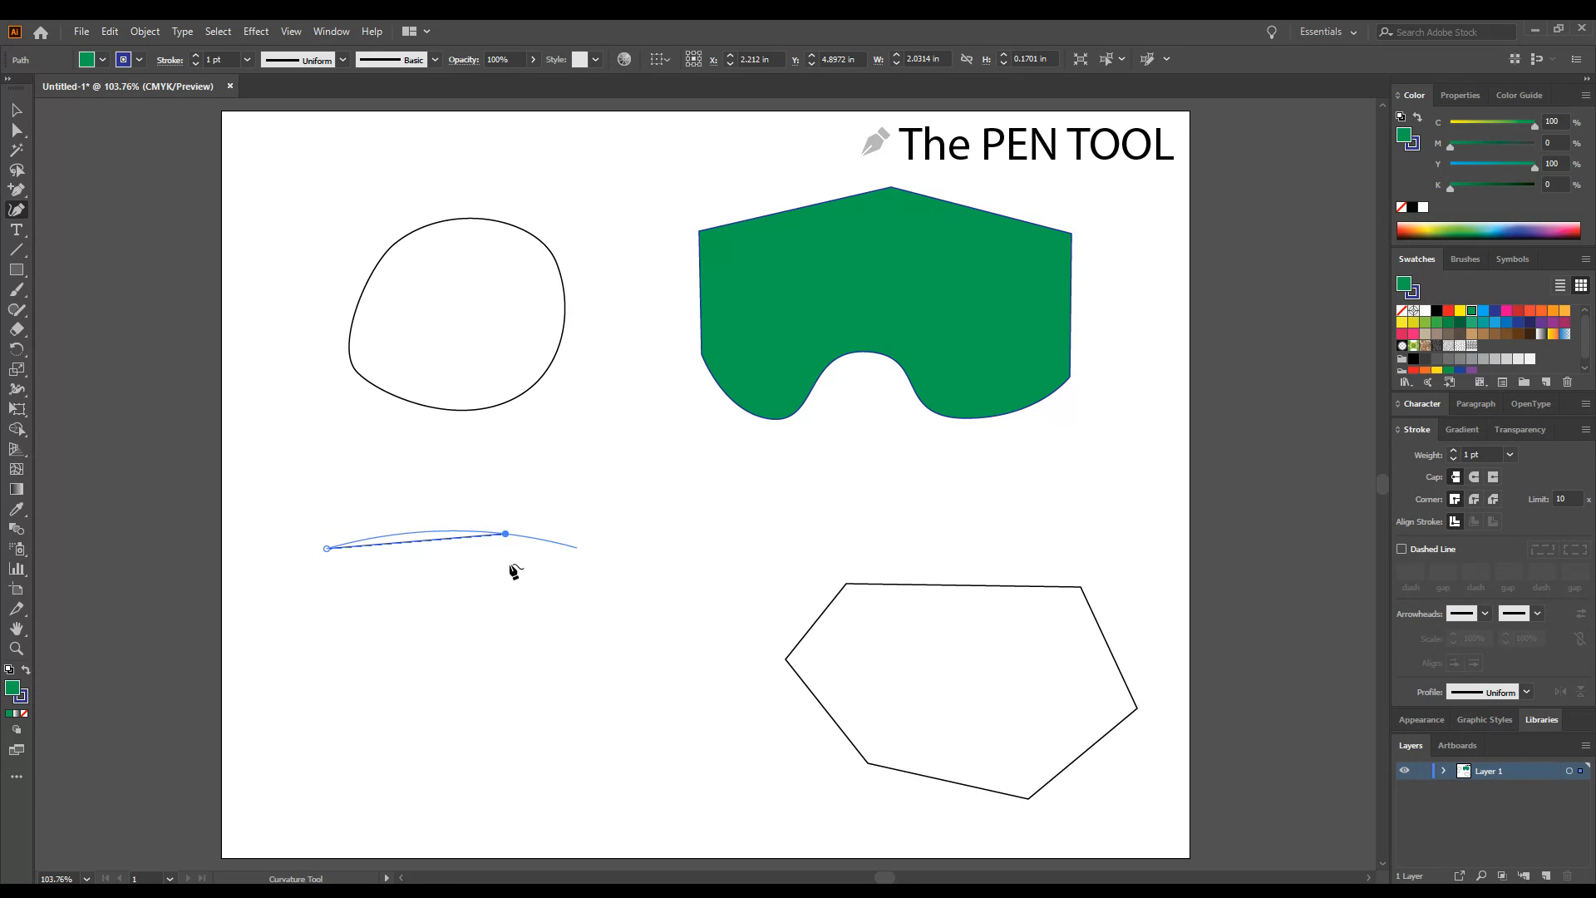
left_click(520, 620)
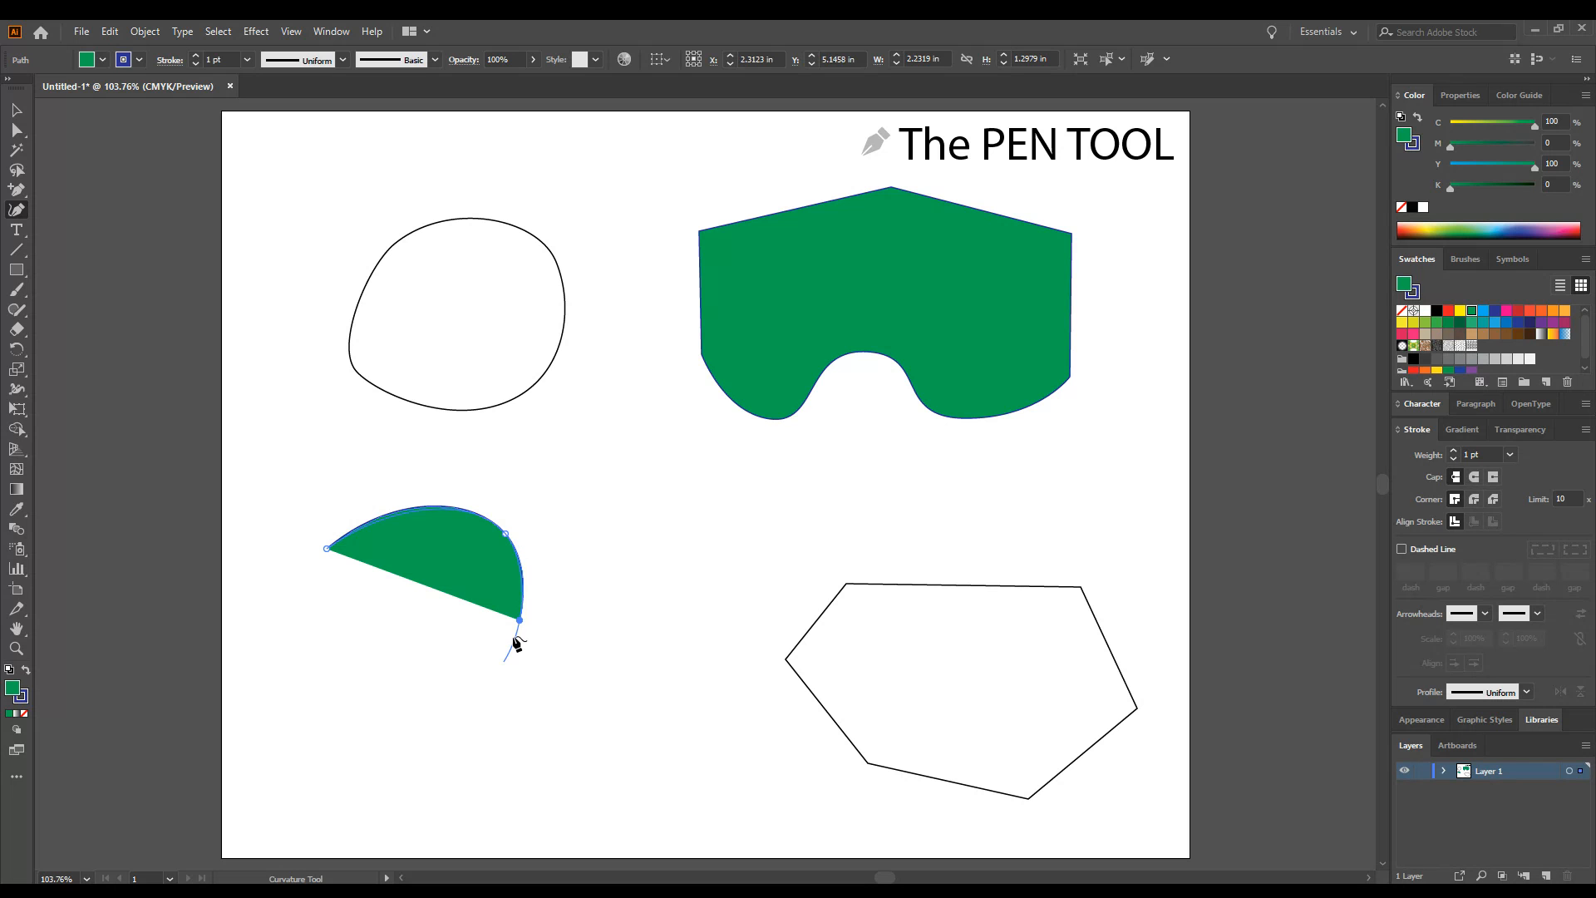
left_click(569, 671)
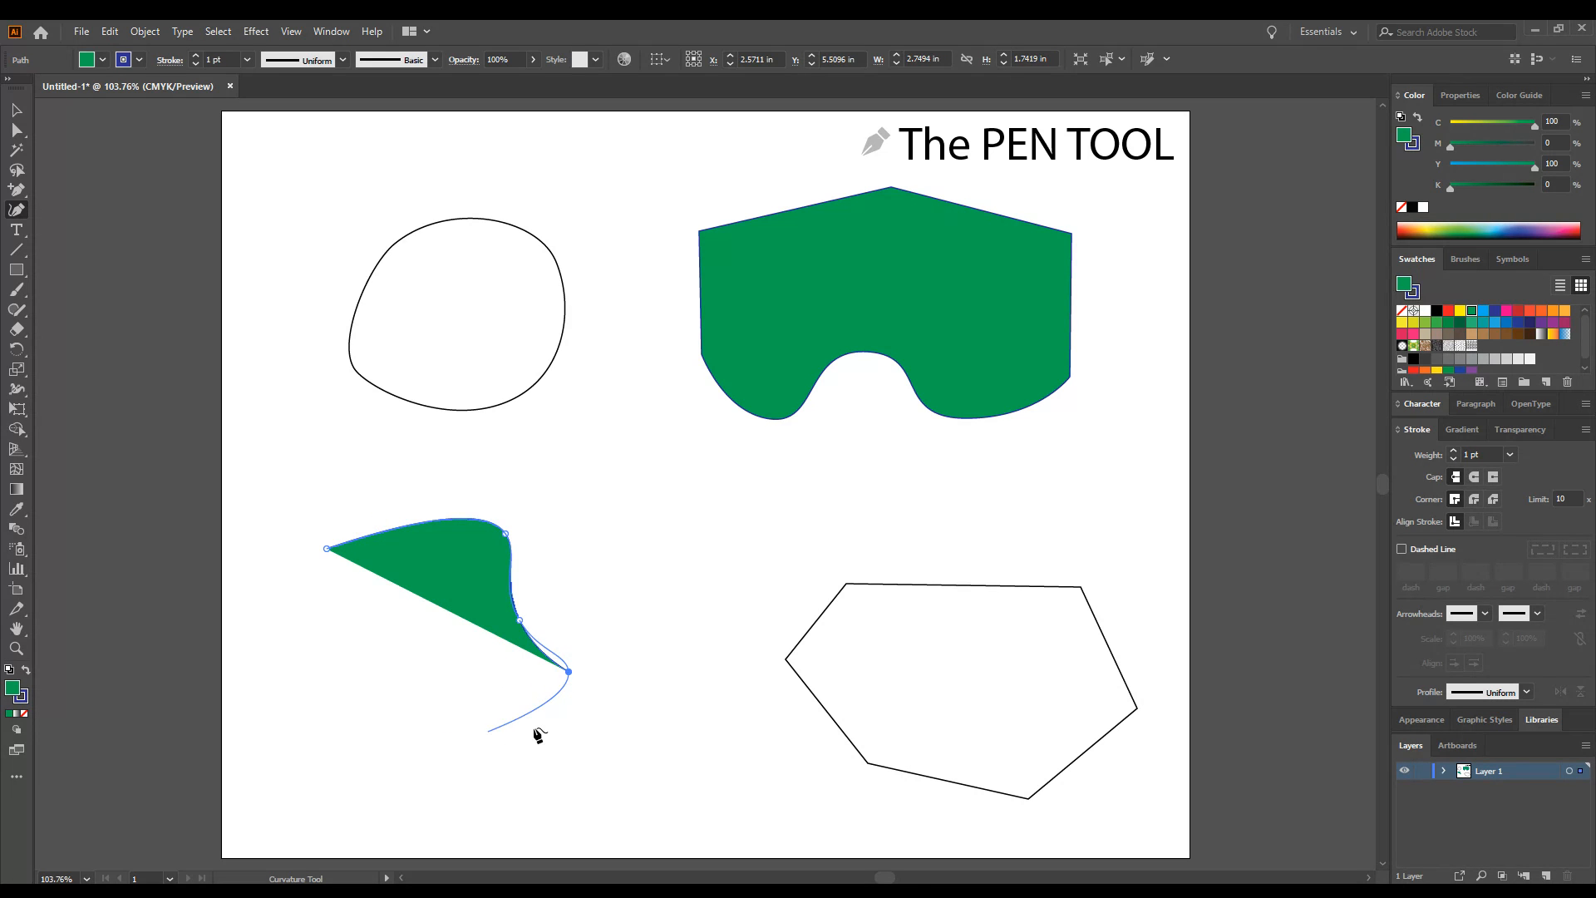
left_click(505, 723)
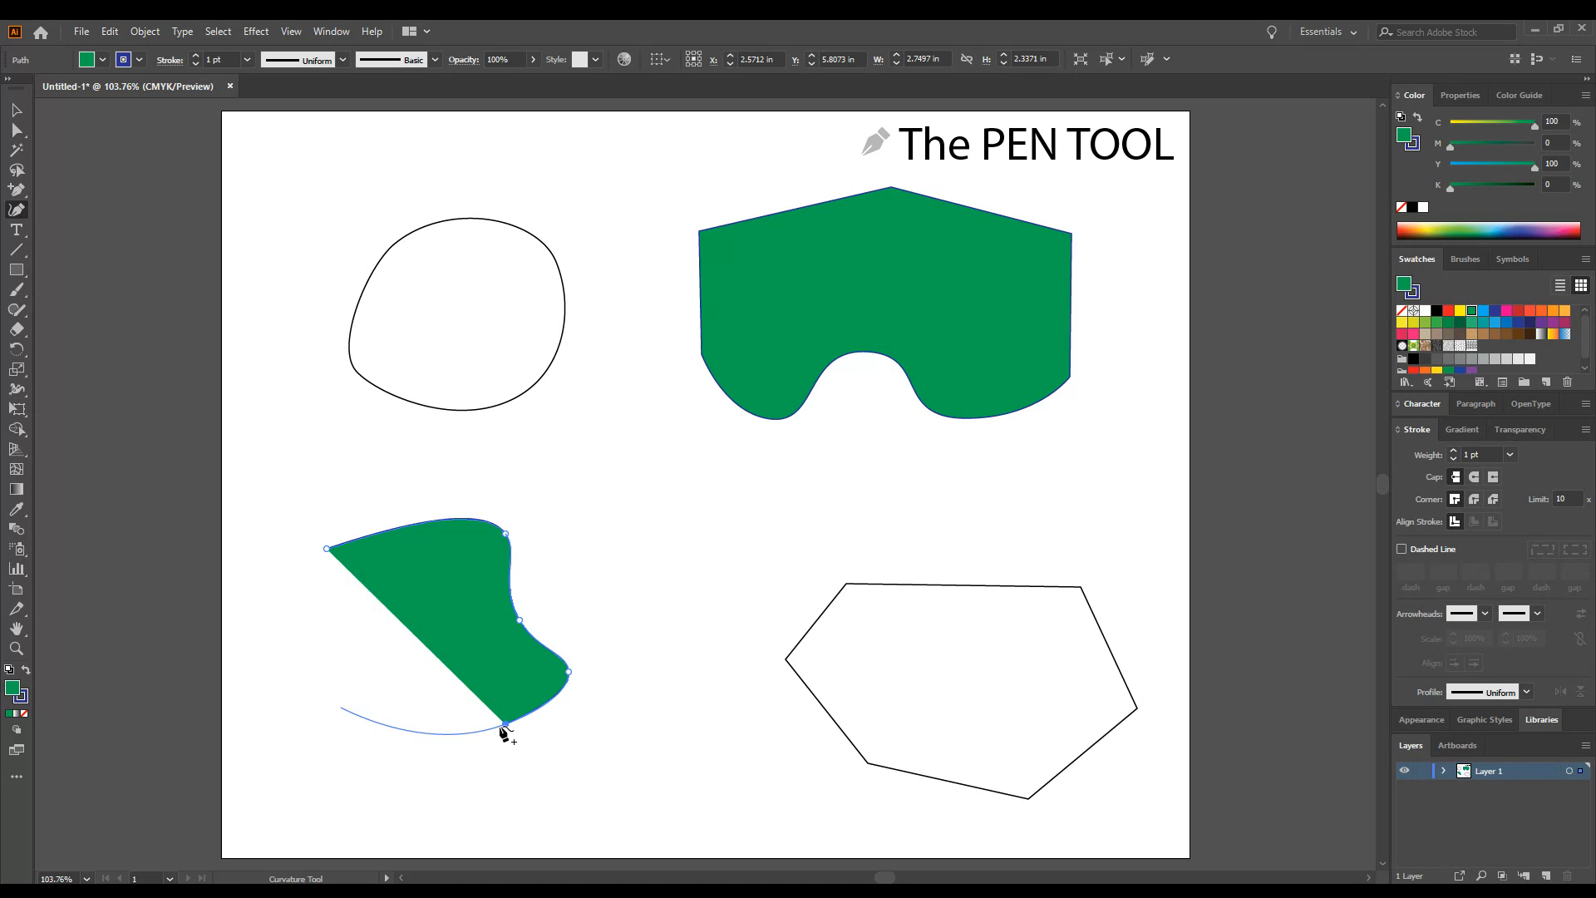
left_click(370, 733)
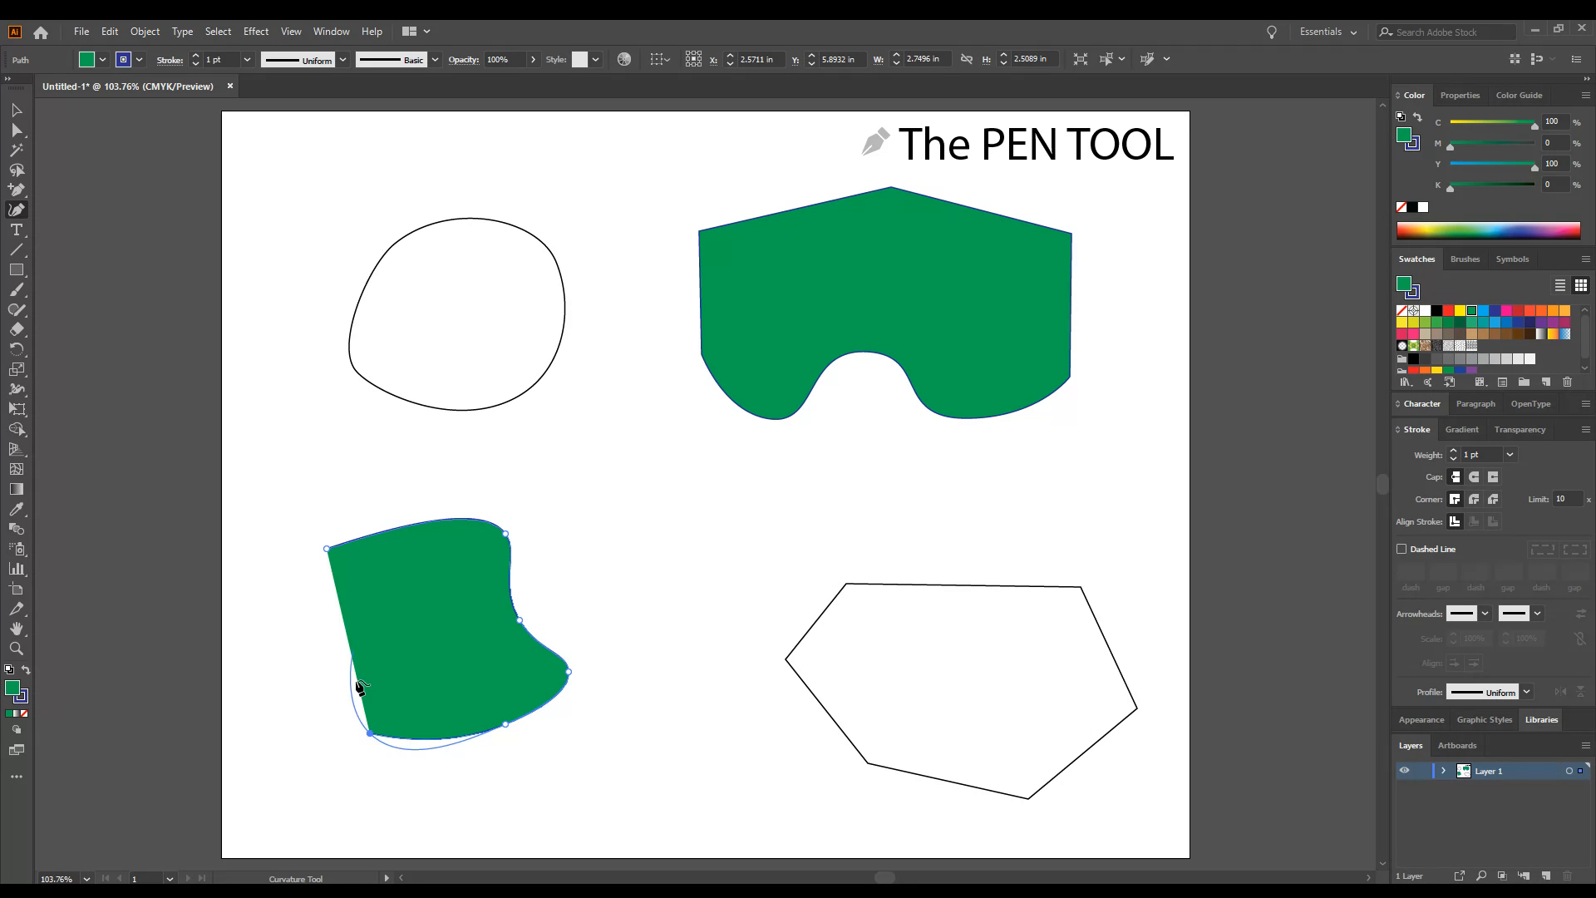
left_click(368, 670)
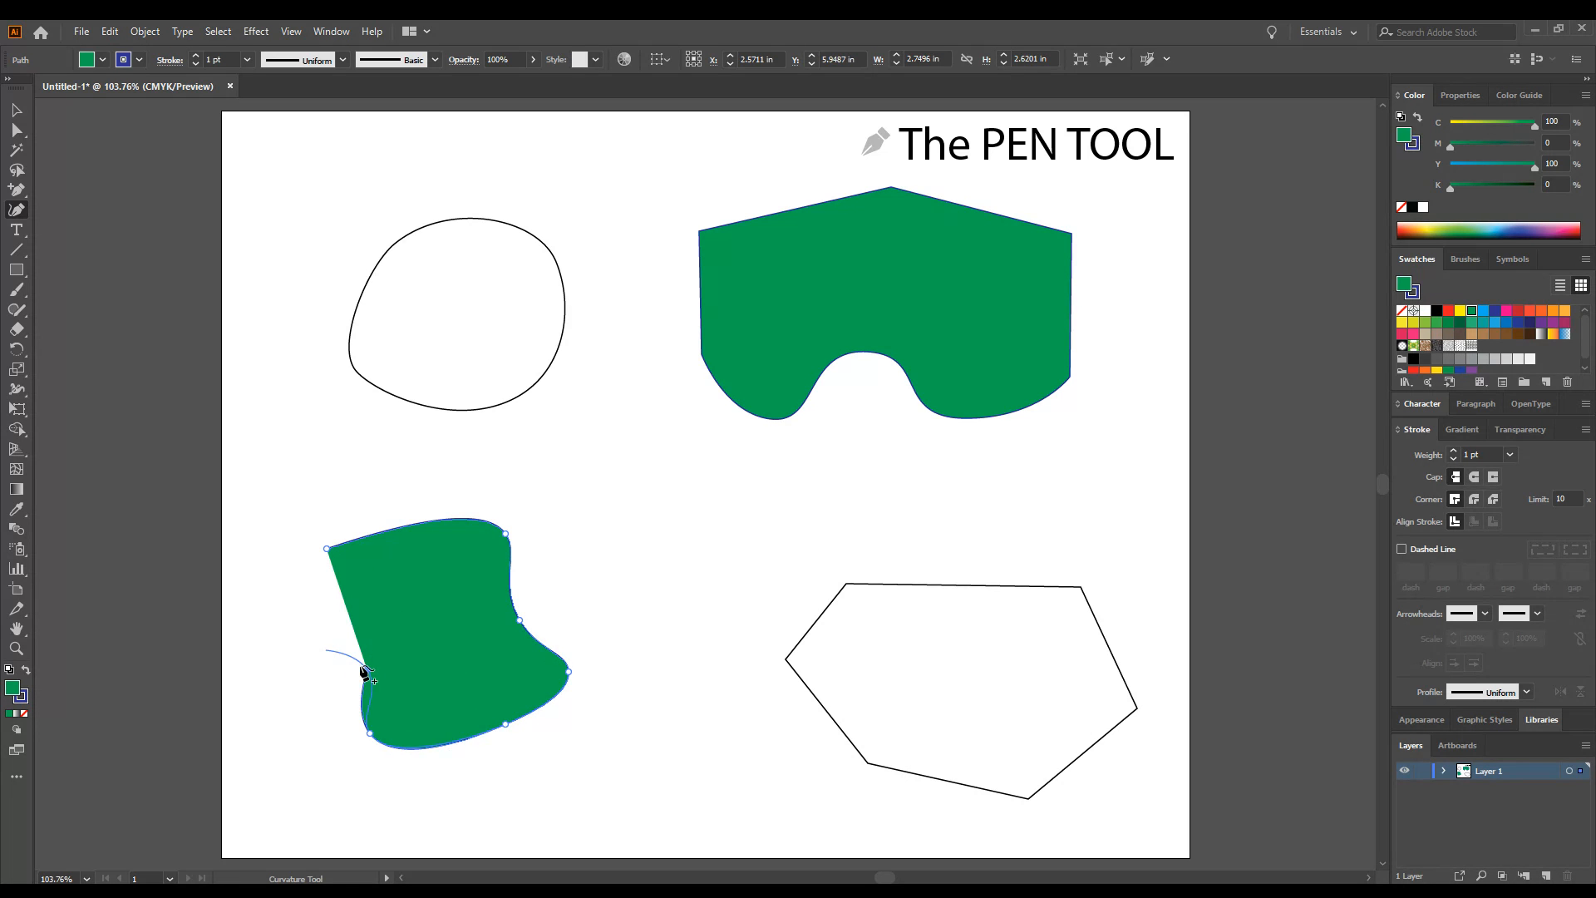
left_click(299, 656)
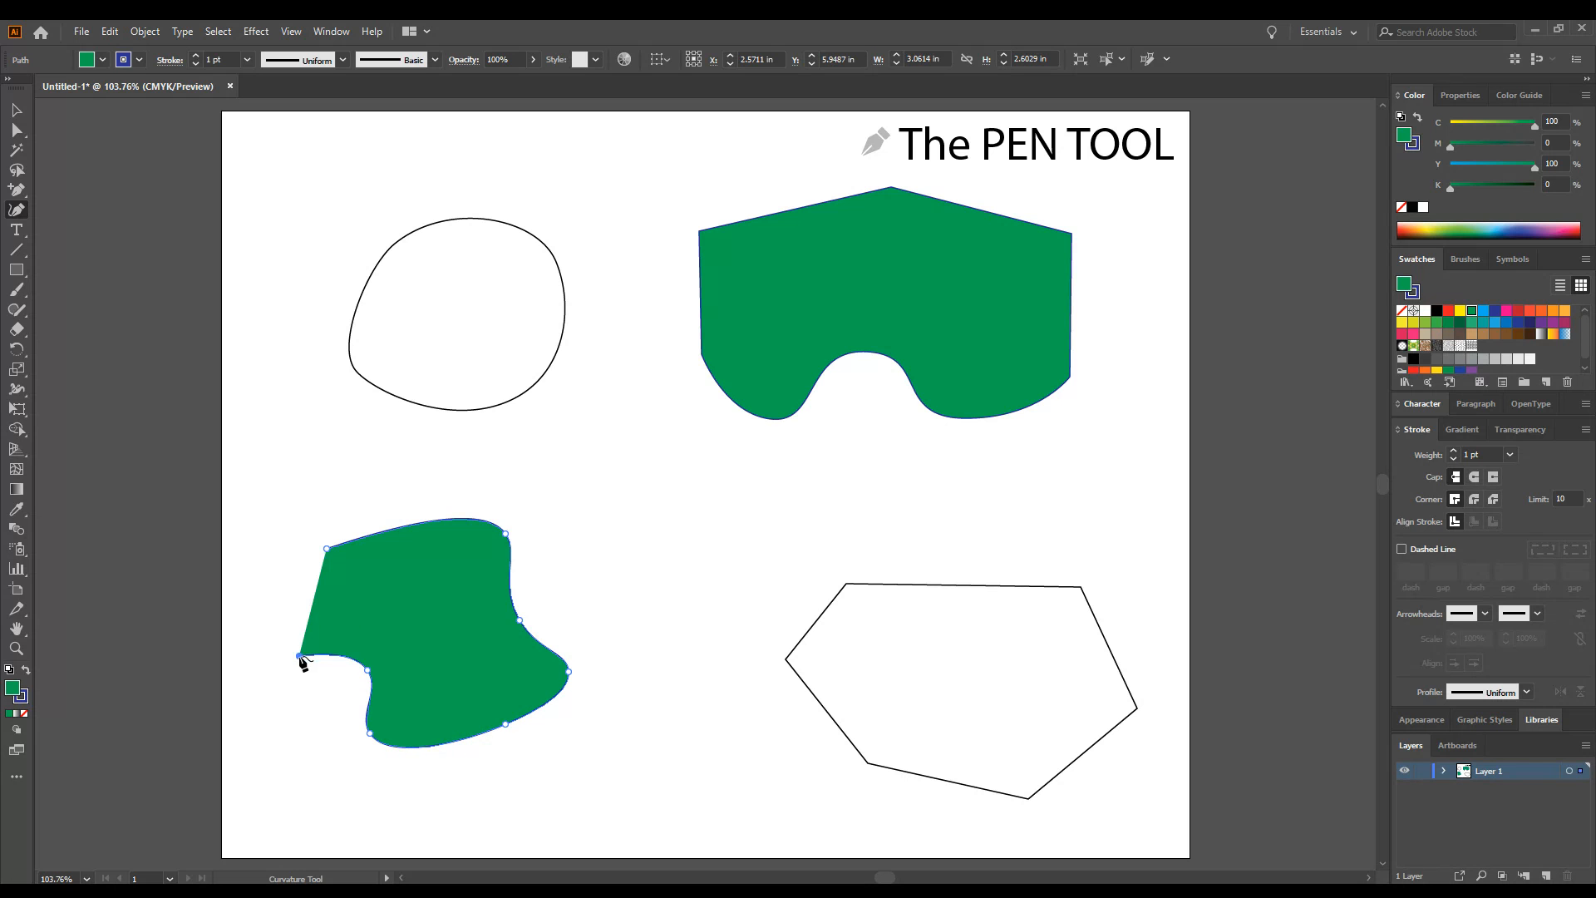
left_click(326, 549)
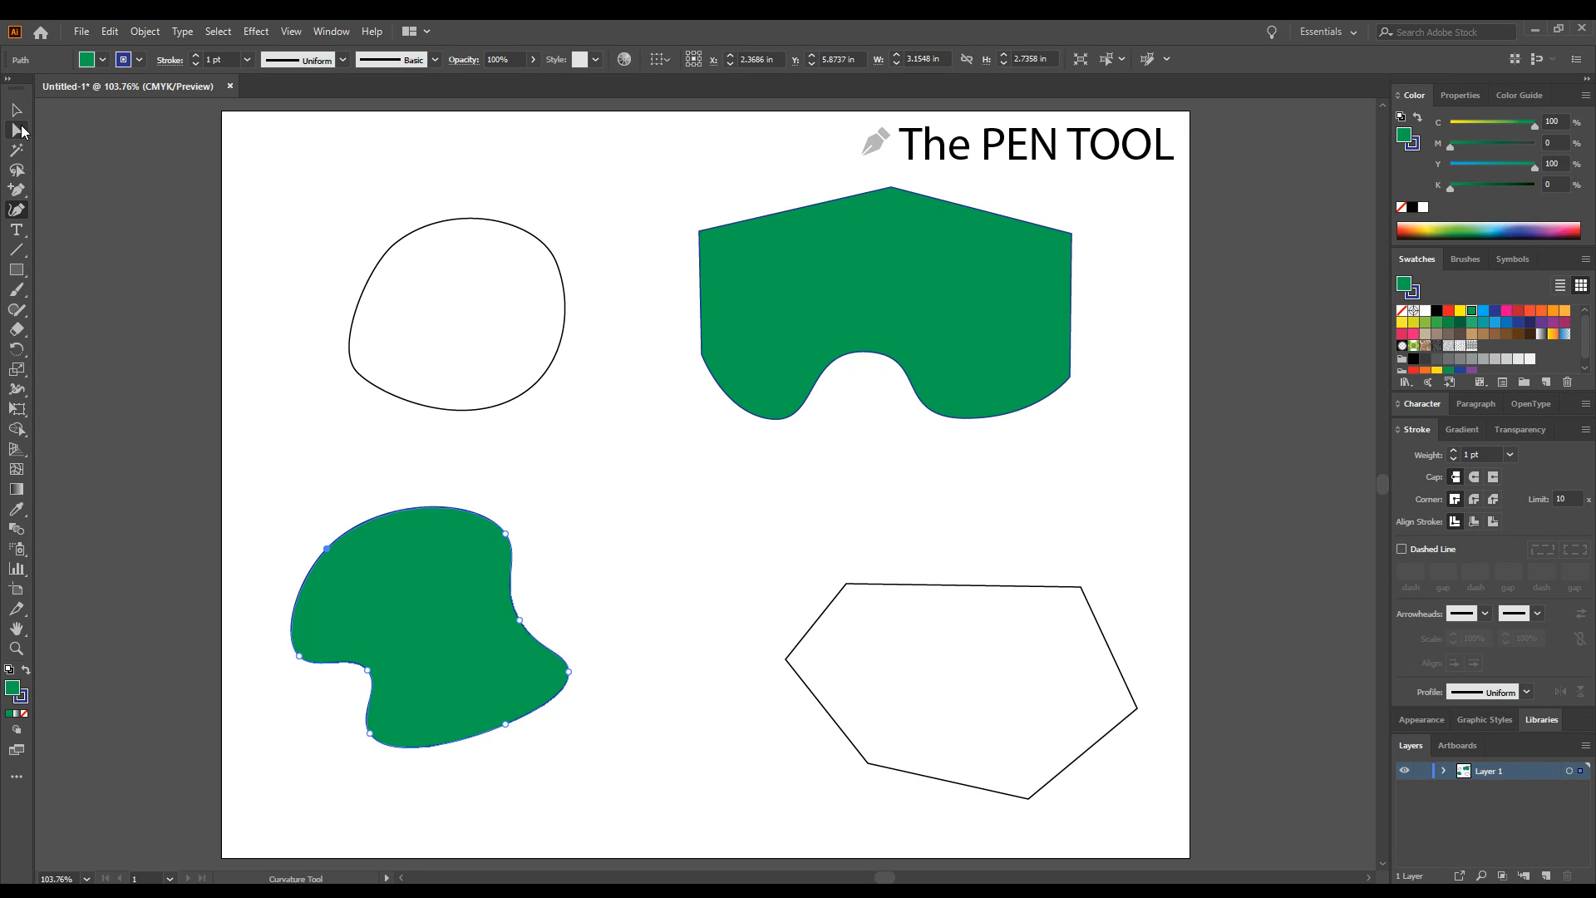
Shift the green blob slightly up and right, and pull its upper-right anchor point outward to about X 4.02 in, Y 4.36 in.
left_click(18, 130)
left_click_drag(504, 537, 615, 554)
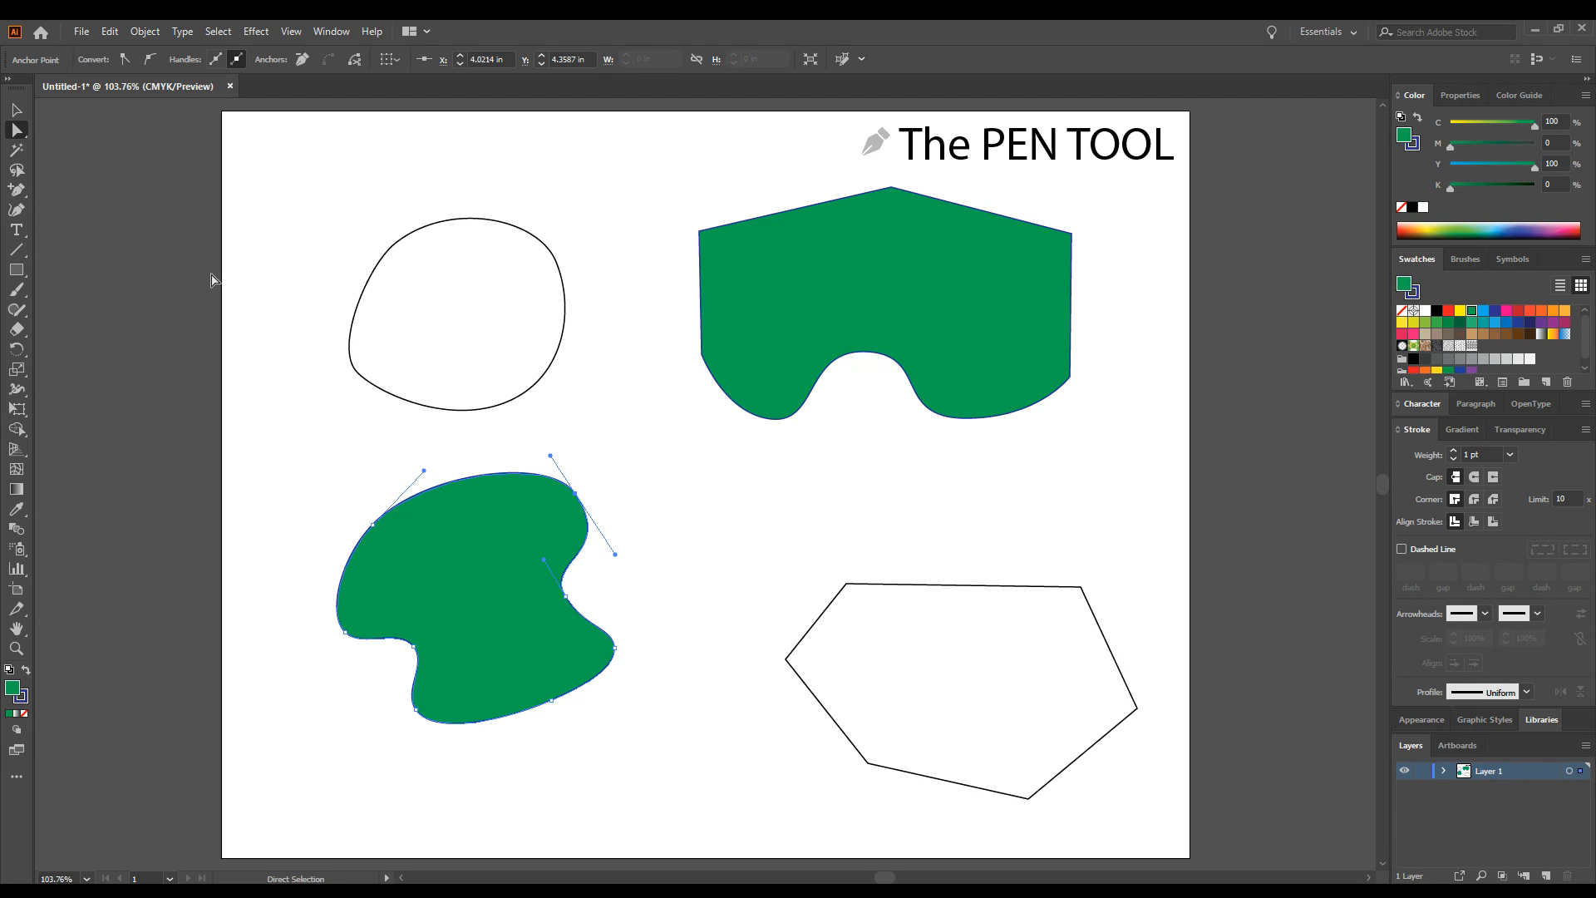
Convert the polygon's upper-left corner to a smooth point with short handles using the Anchor Point tool, and back to a corner.
left_click(23, 194)
left_click(24, 194)
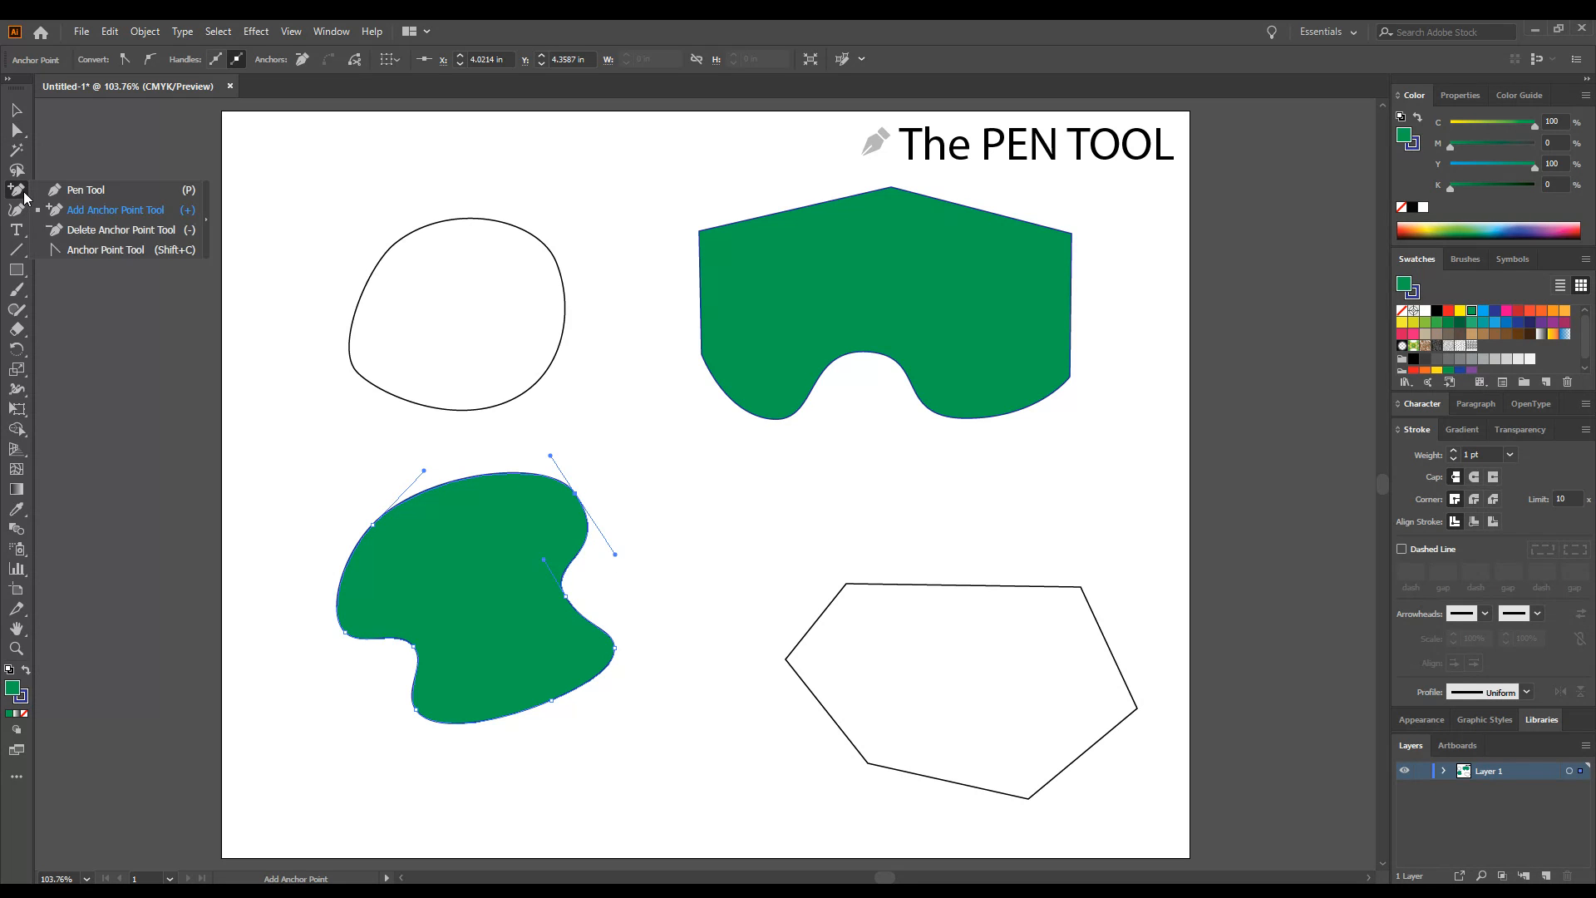
left_click(110, 252)
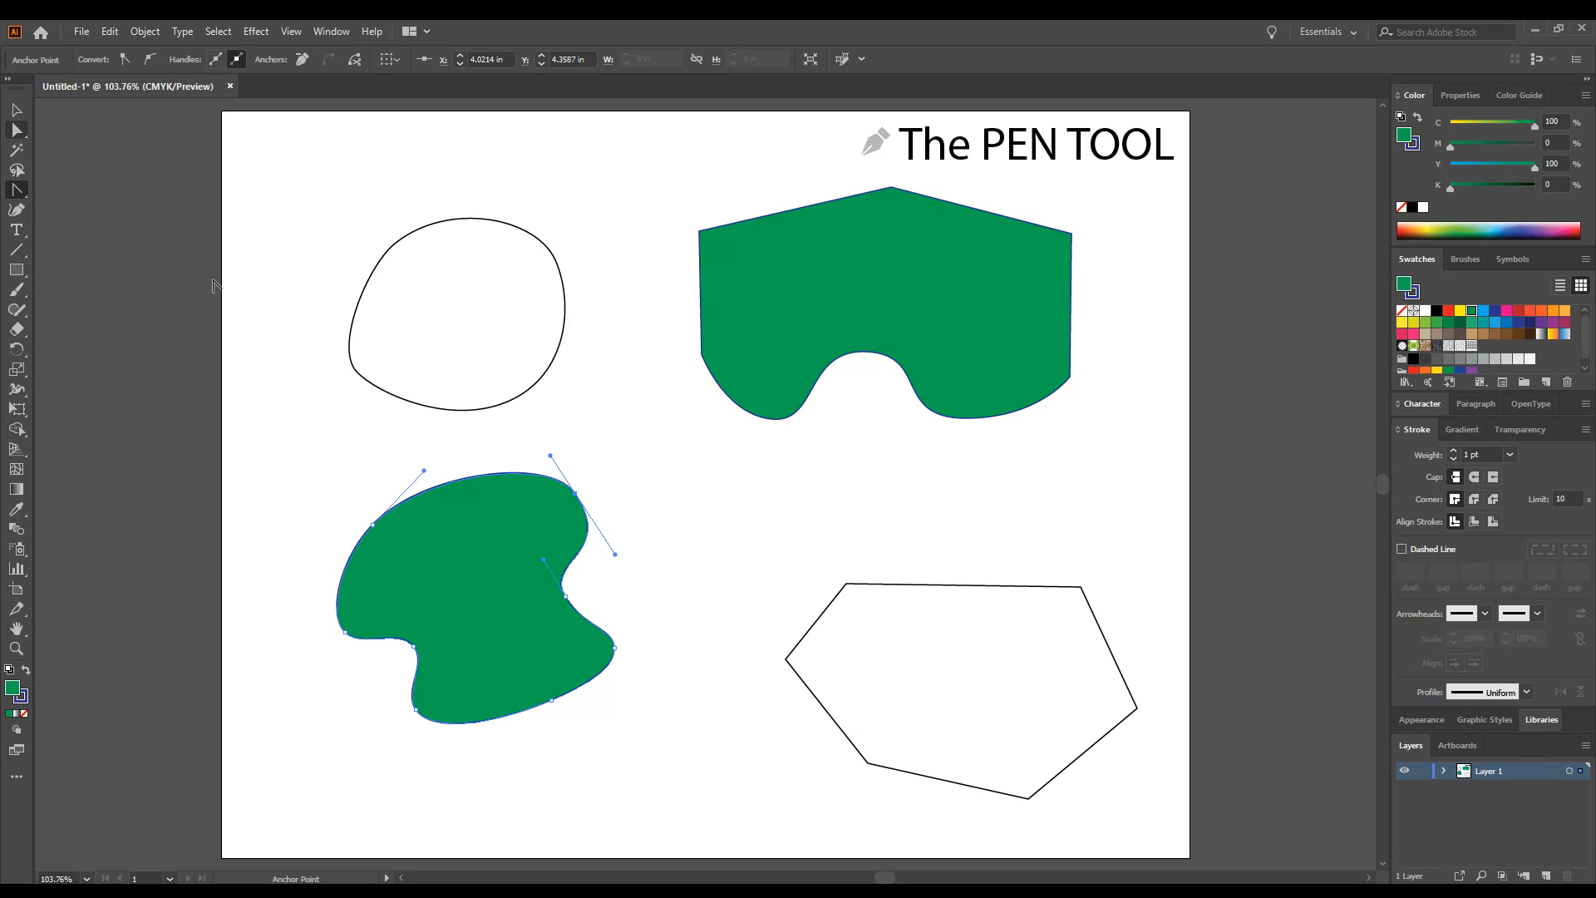
key("a")
left_click(847, 584)
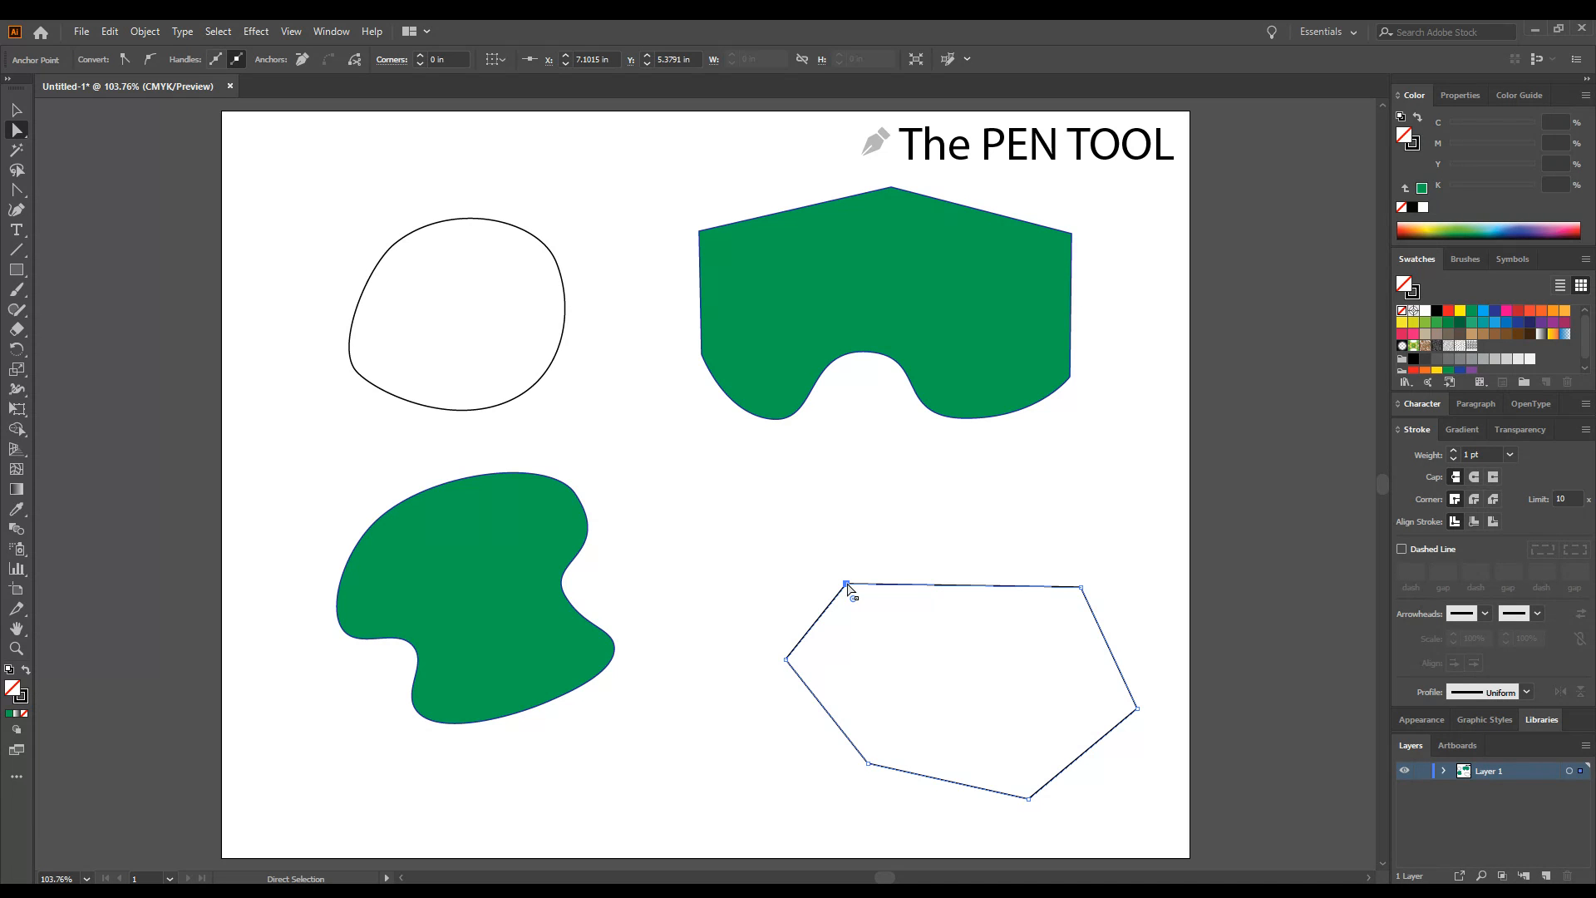
left_click(14, 191)
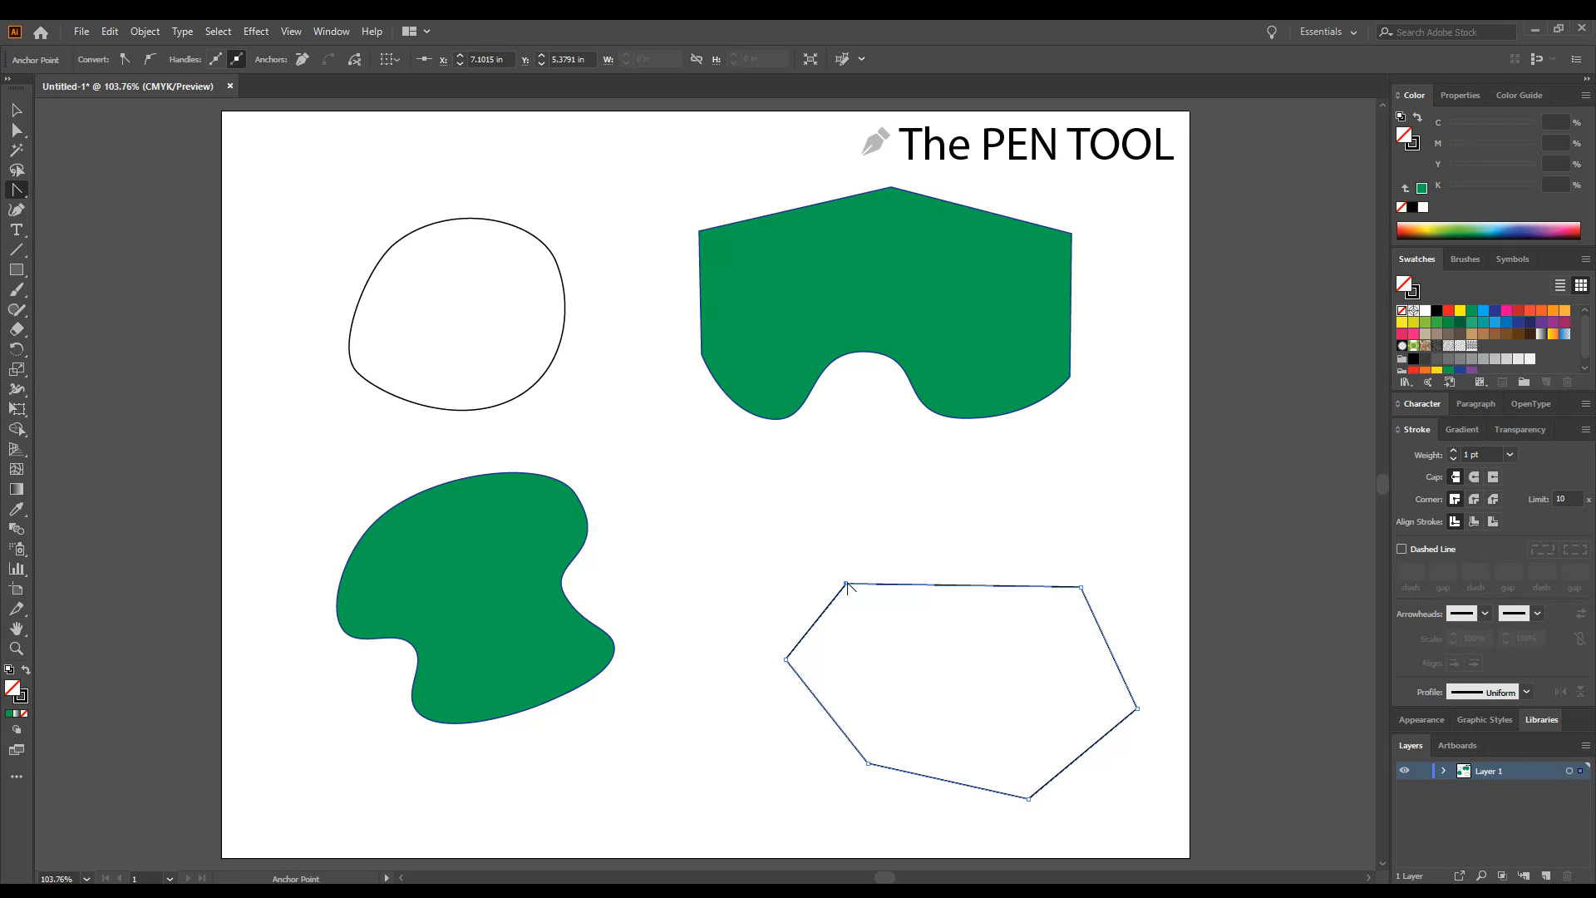
left_click_drag(848, 582, 890, 562)
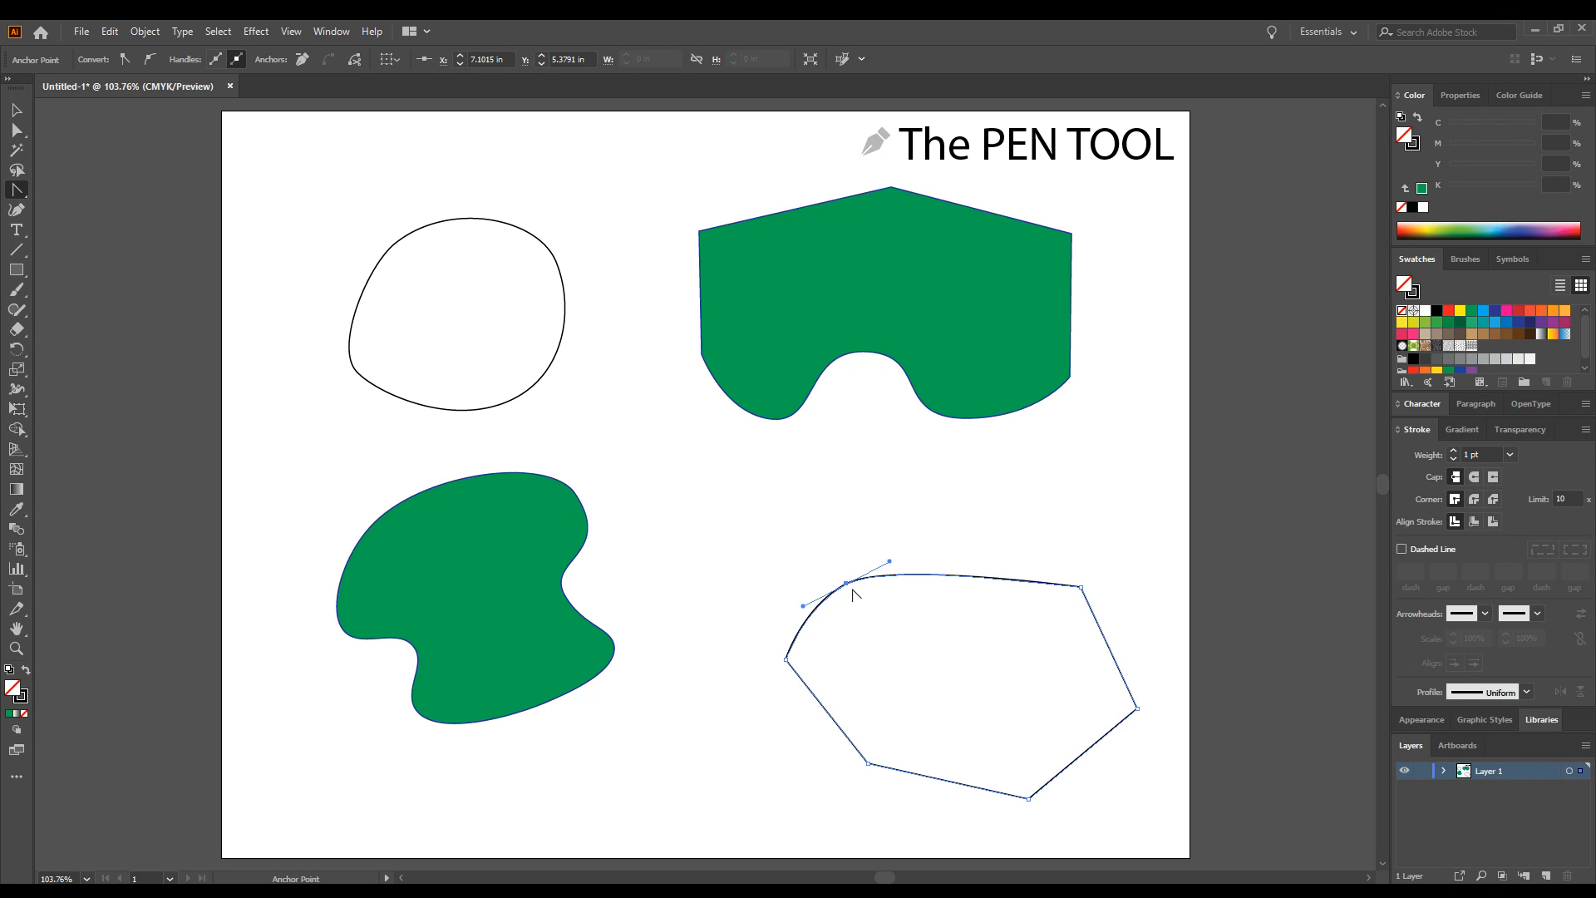
left_click(846, 584)
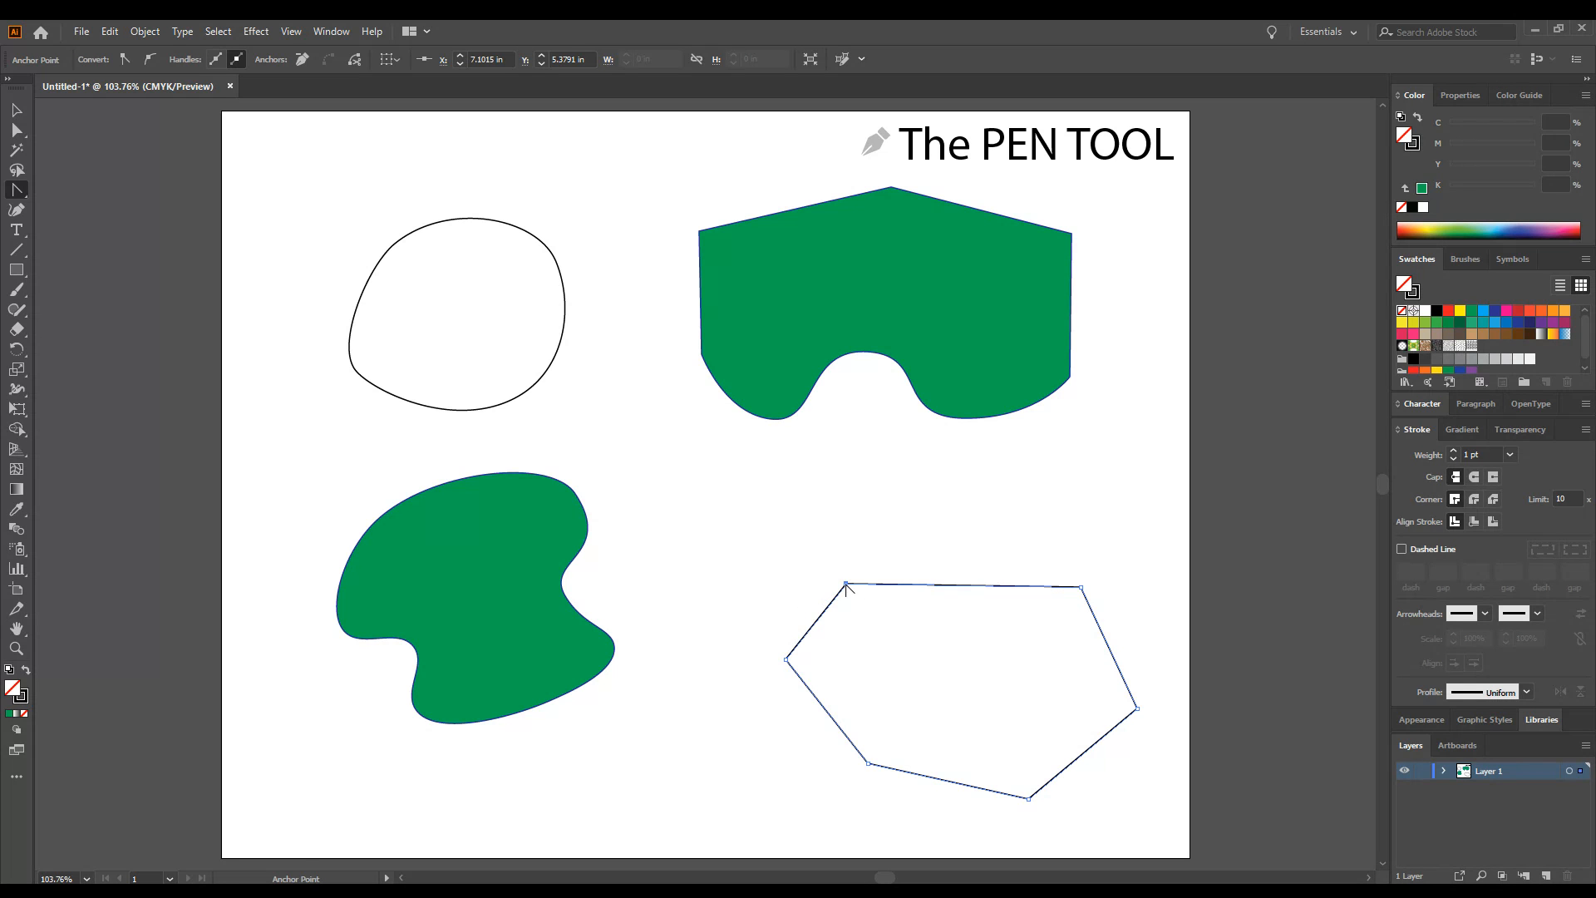
Switch the polygon's selected upper-left anchor repeatedly between smooth and corner with the anchor conversion options, ending on corner.
left_click(18, 131)
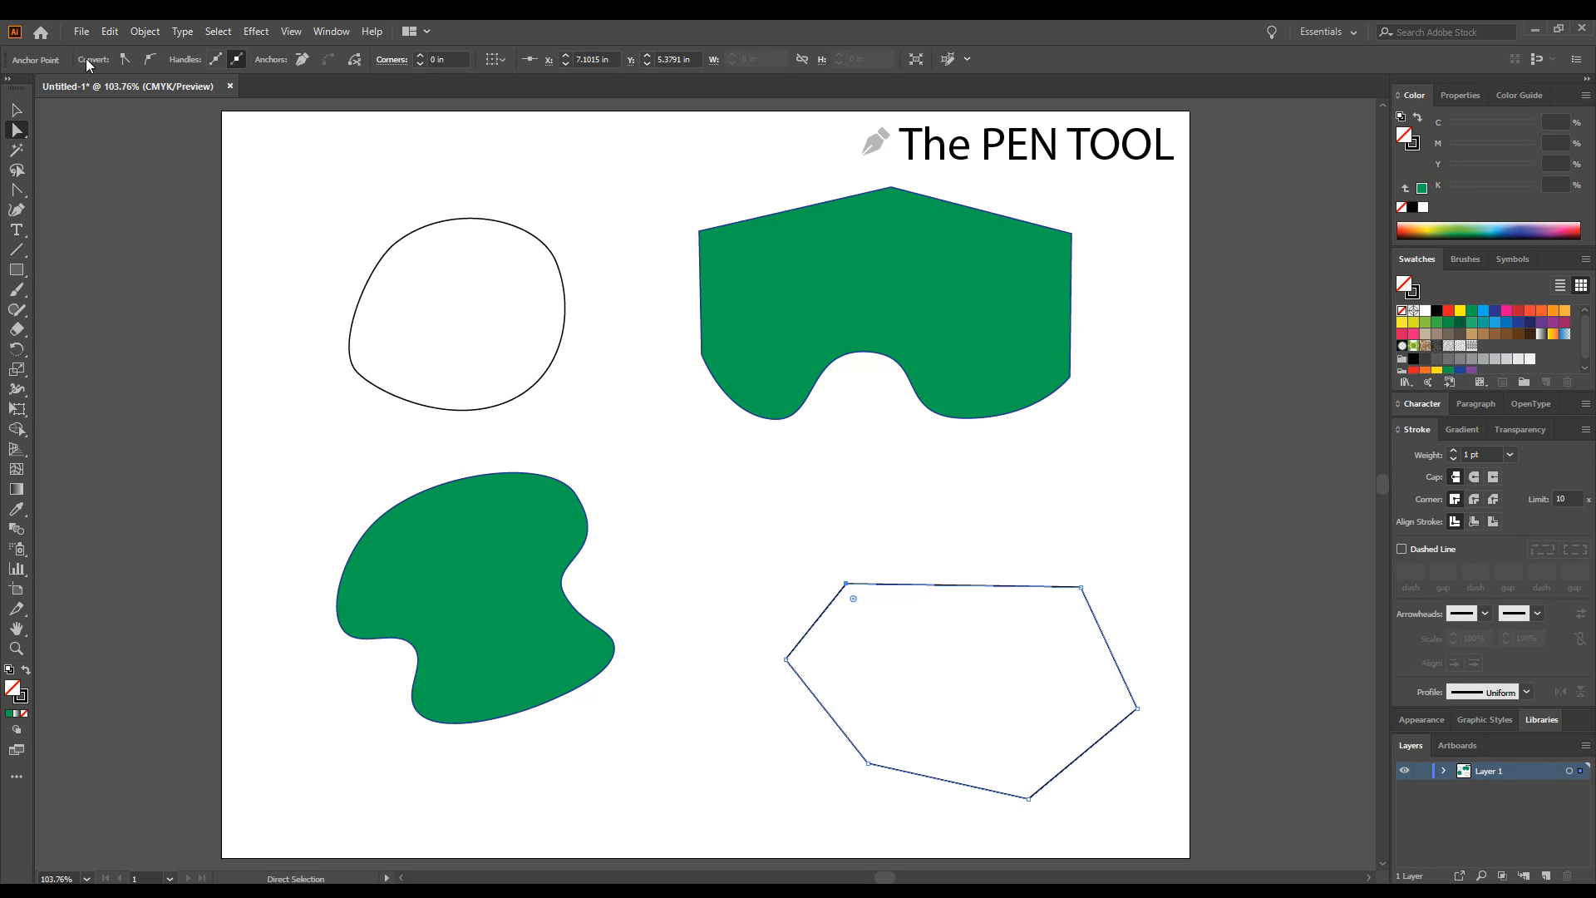
left_click(153, 60)
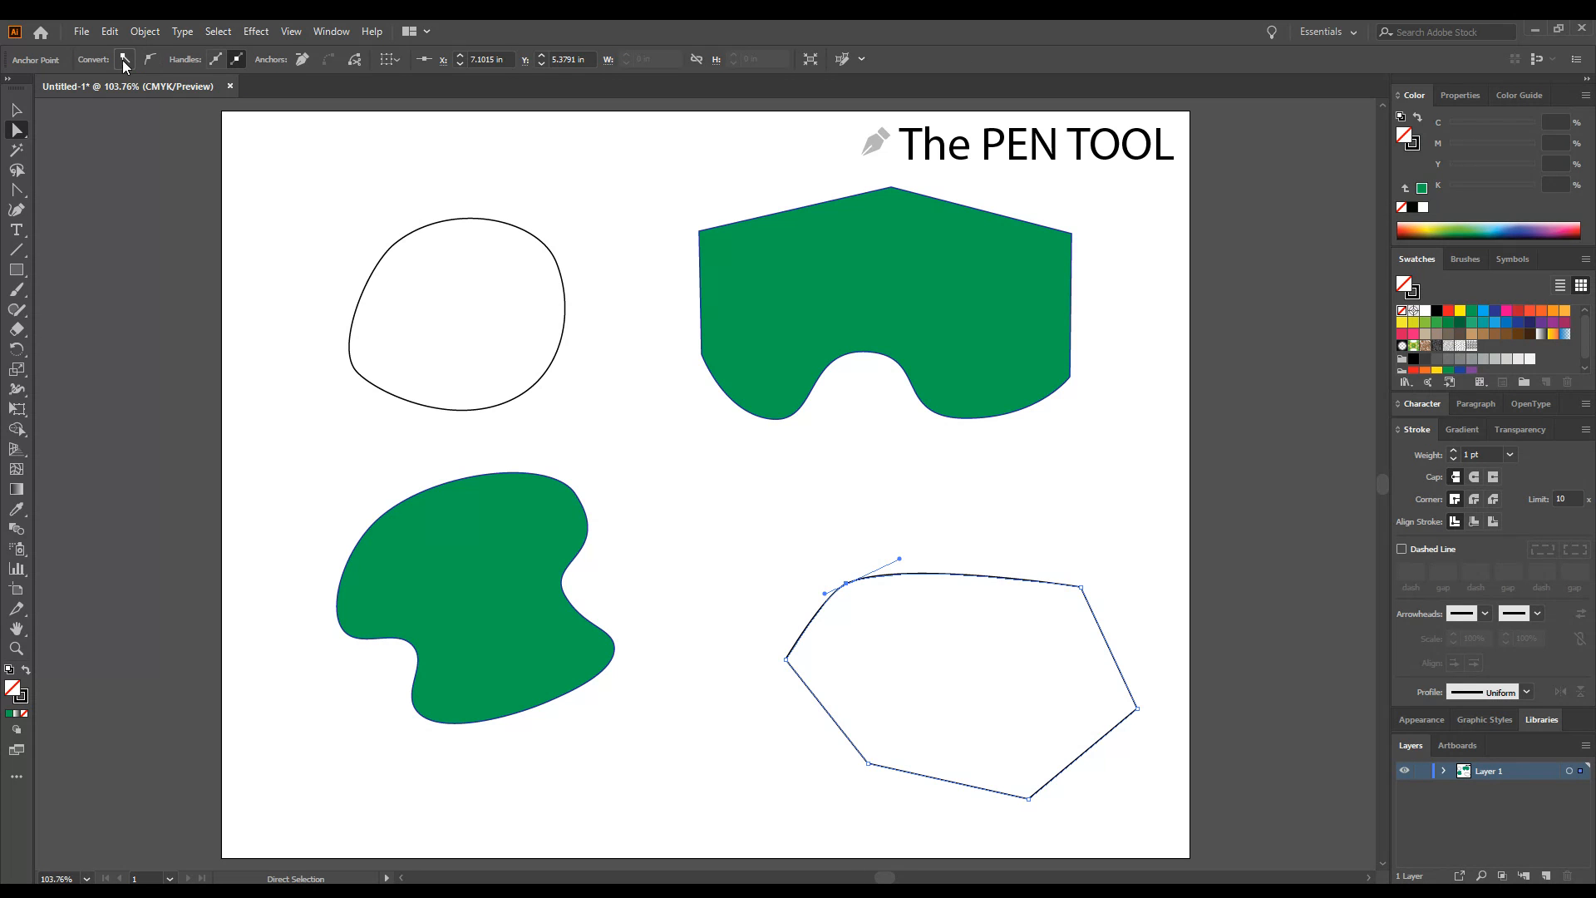
left_click(122, 60)
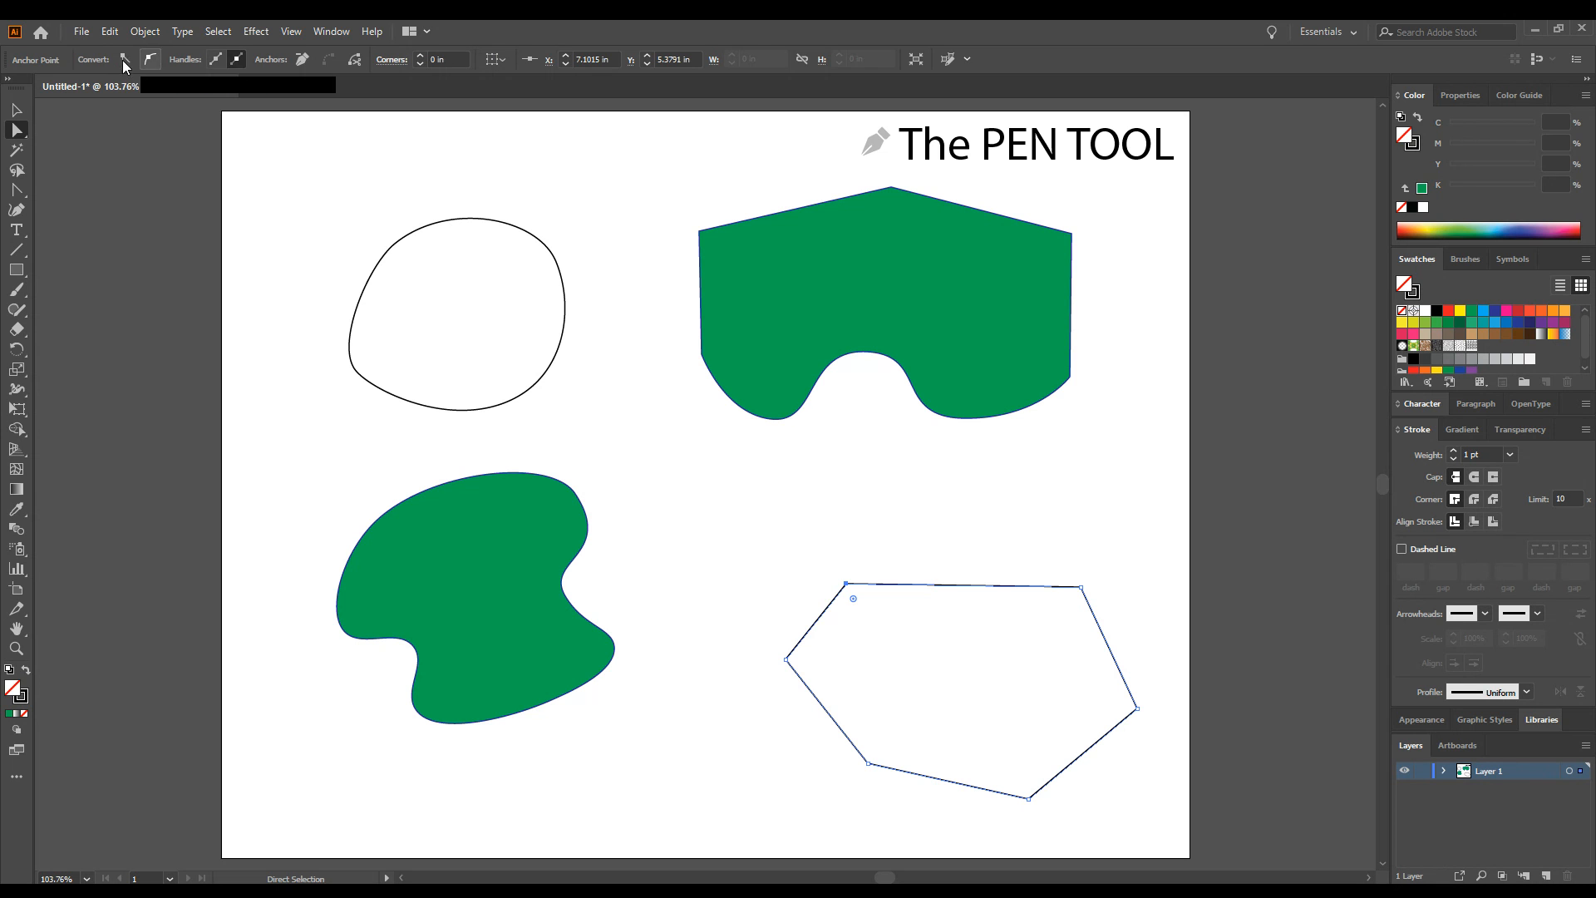
left_click(149, 60)
left_click(128, 60)
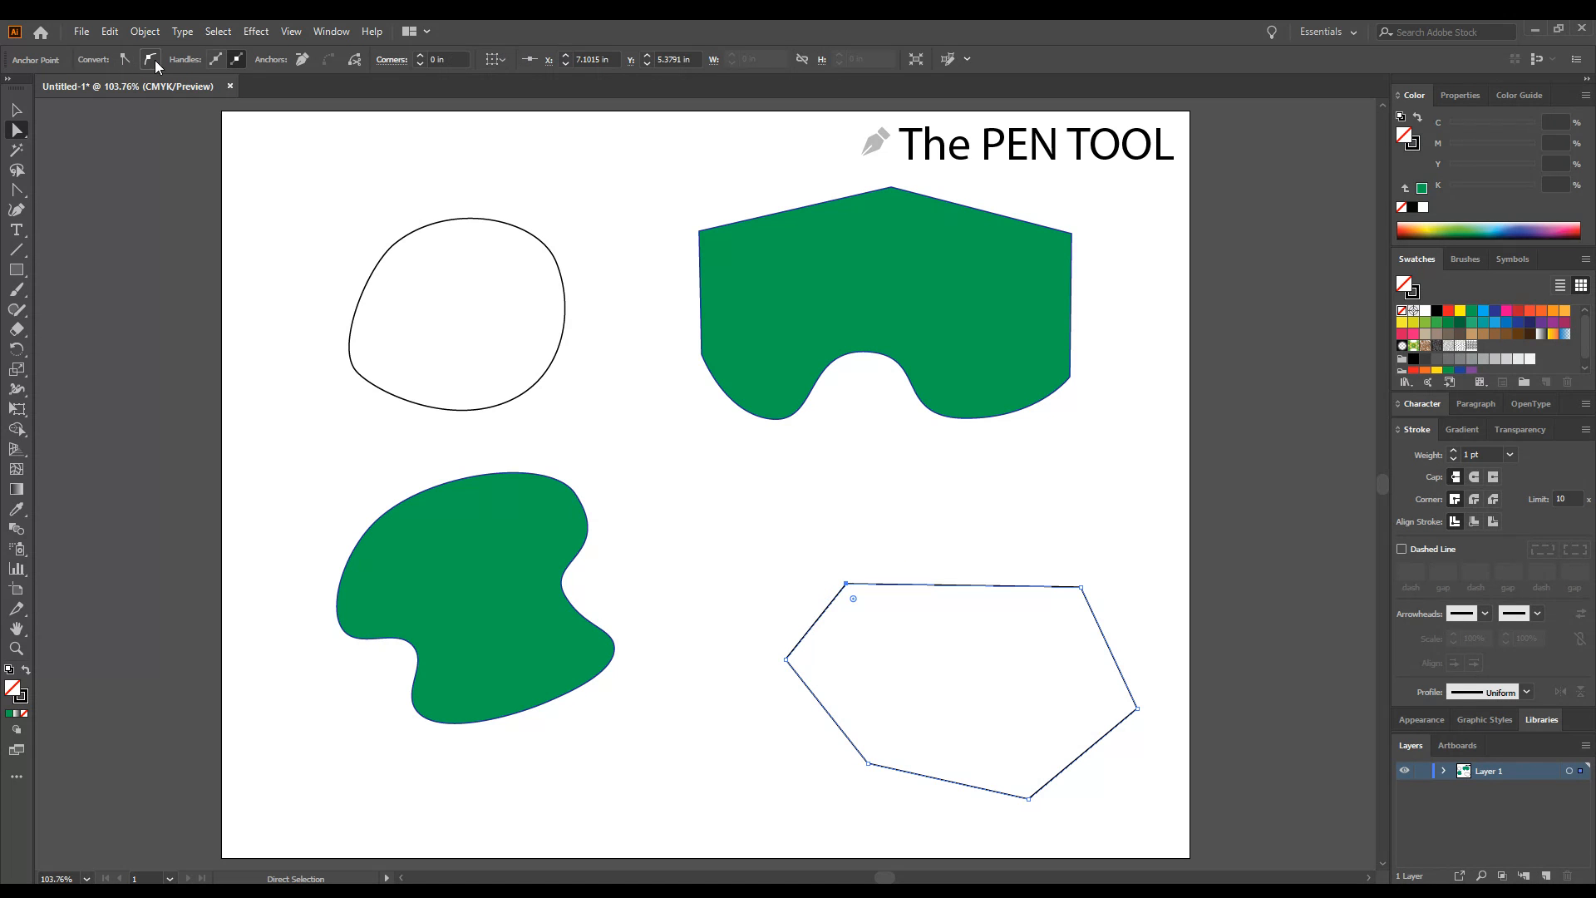
left_click(150, 59)
left_click(132, 60)
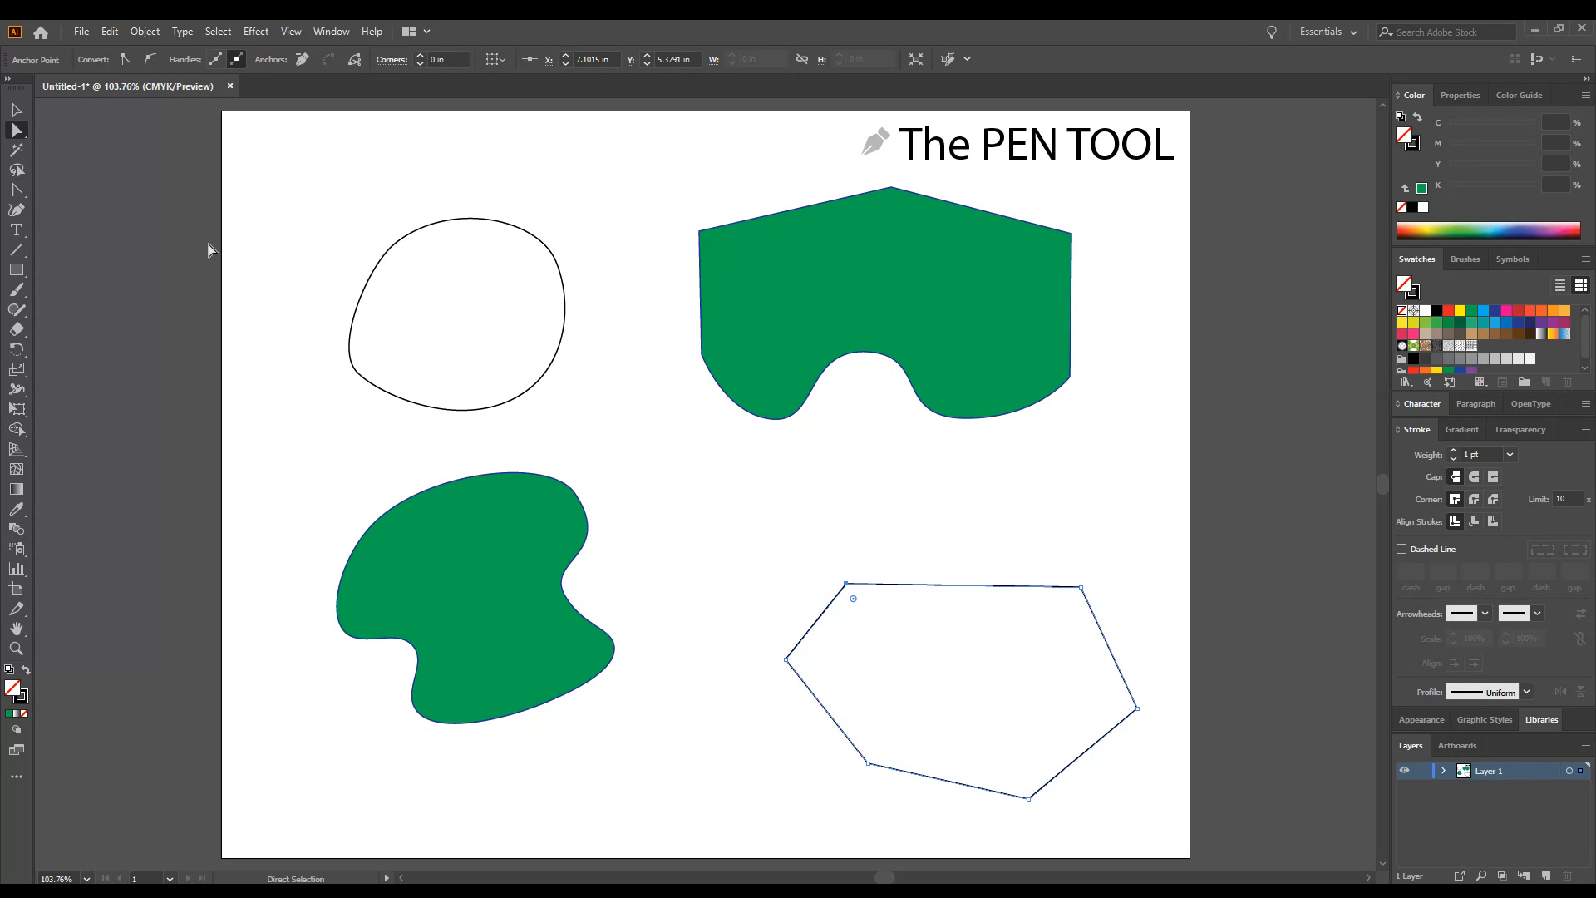